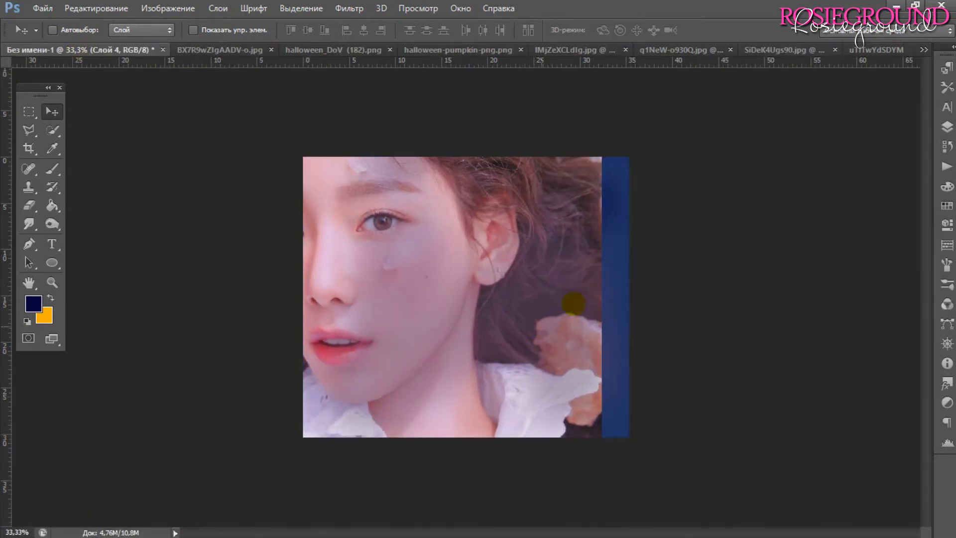
Scale the portrait layer Слой 4 down to about 76%.
{"action": "key", "text": "ctrl+t"}
{"action": "left_click_drag", "start_coordinate": [602, 115], "coordinate": [572, 155]}
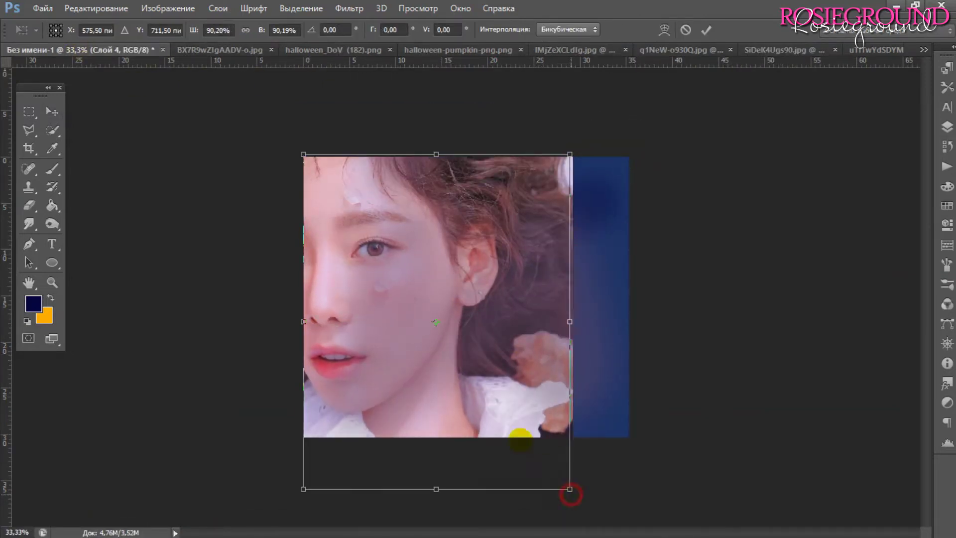
{"action": "left_click_drag", "start_coordinate": [573, 493], "coordinate": [530, 440]}
{"action": "key", "text": "Return"}
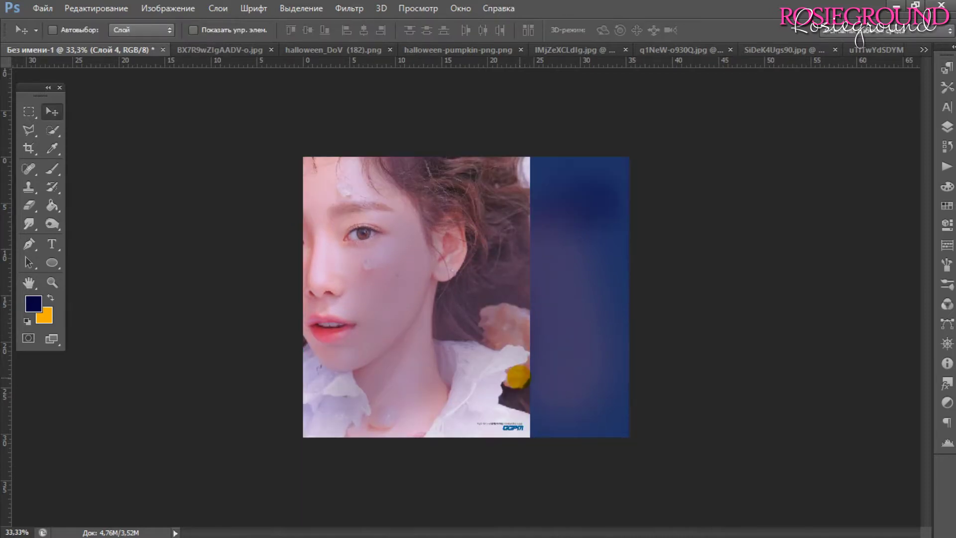
Set the portrait's blend mode to Luminosity (Яркость) and bring up the Halloween scene image.
{"action": "left_click", "coordinate": [947, 127]}
{"action": "left_click", "coordinate": [717, 94]}
{"action": "left_click", "coordinate": [722, 198]}
{"action": "scroll", "coordinate": [724, 94], "scroll_direction": "down", "scroll_amount": 2}
{"action": "scroll", "coordinate": [725, 94], "scroll_direction": "down", "scroll_amount": 10}
{"action": "scroll", "coordinate": [725, 94], "scroll_direction": "down", "scroll_amount": 6}
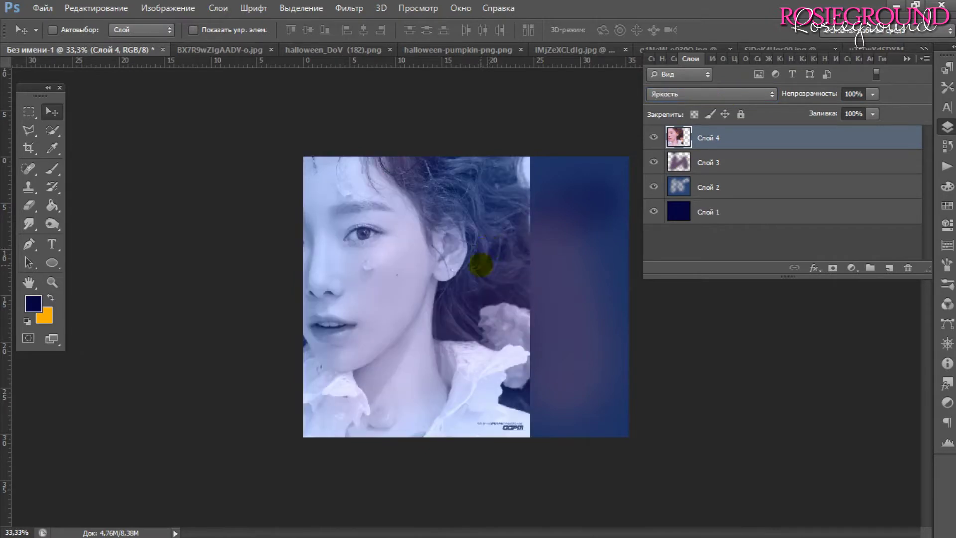
{"action": "key", "text": "e"}
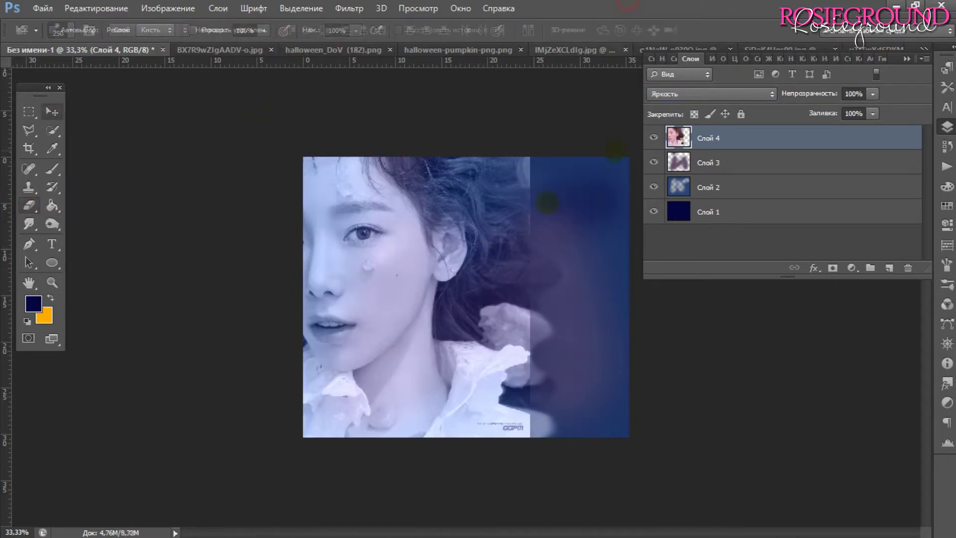
{"action": "left_click", "coordinate": [219, 50]}
Drag the scarecrow scene into the composite as Слой 5 and set it to Soft Light.
{"action": "key", "text": "v"}
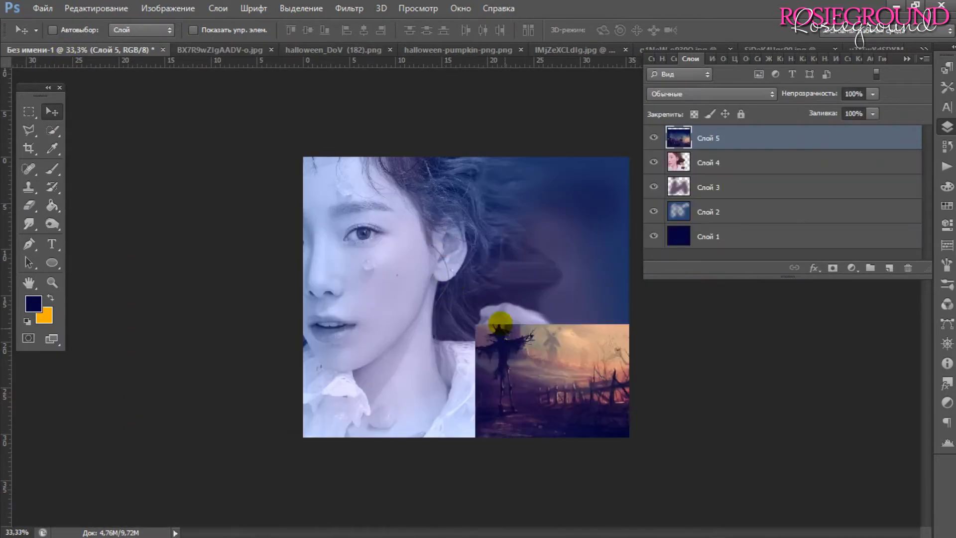
{"action": "left_click_drag", "start_coordinate": [65, 49], "coordinate": [490, 272]}
{"action": "left_click", "coordinate": [711, 94]}
{"action": "left_click", "coordinate": [684, 207]}
{"action": "scroll", "coordinate": [692, 93], "scroll_direction": "down", "scroll_amount": 2}
{"action": "scroll", "coordinate": [691, 94], "scroll_direction": "down", "scroll_amount": 1}
{"action": "scroll", "coordinate": [691, 94], "scroll_direction": "down", "scroll_amount": 2}
{"action": "scroll", "coordinate": [690, 93], "scroll_direction": "down", "scroll_amount": 1}
{"action": "scroll", "coordinate": [687, 94], "scroll_direction": "down", "scroll_amount": 1}
{"action": "scroll", "coordinate": [687, 94], "scroll_direction": "up", "scroll_amount": 1}
Erase the scarecrow overlay off the face, neck and collar.
{"action": "left_click", "coordinate": [29, 205]}
{"action": "mouse_move", "coordinate": [339, 257]}
{"action": "left_mouse_down"}
{"action": "mouse_move", "coordinate": [224, 326]}
{"action": "mouse_move", "coordinate": [405, 369]}
{"action": "mouse_move", "coordinate": [412, 416]}
{"action": "left_mouse_up"}
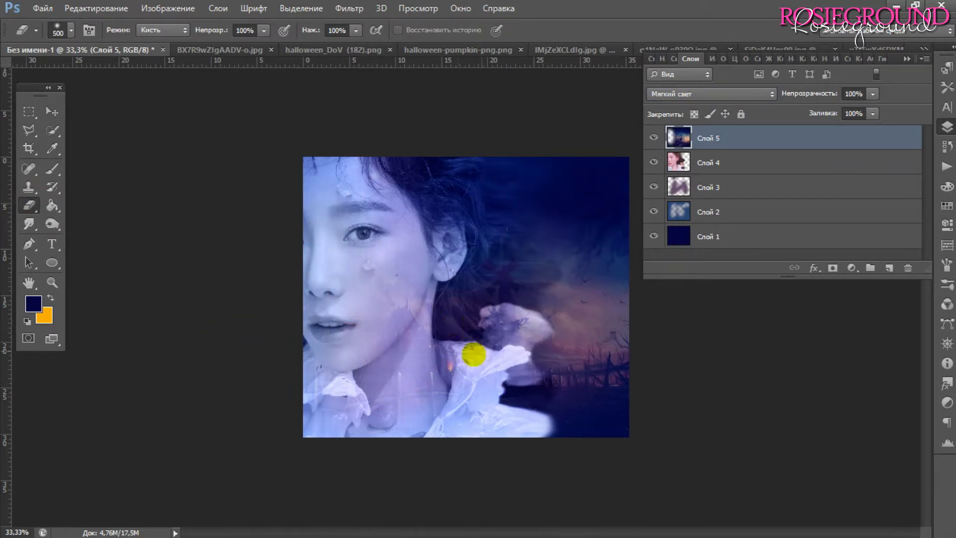
{"action": "key", "text": "bracketleft"}
{"action": "key", "text": "bracketleft"}
{"action": "key", "text": "bracketleft"}
{"action": "mouse_move", "coordinate": [412, 292]}
{"action": "left_mouse_down"}
{"action": "mouse_move", "coordinate": [345, 399]}
{"action": "mouse_move", "coordinate": [391, 198]}
{"action": "left_mouse_up"}
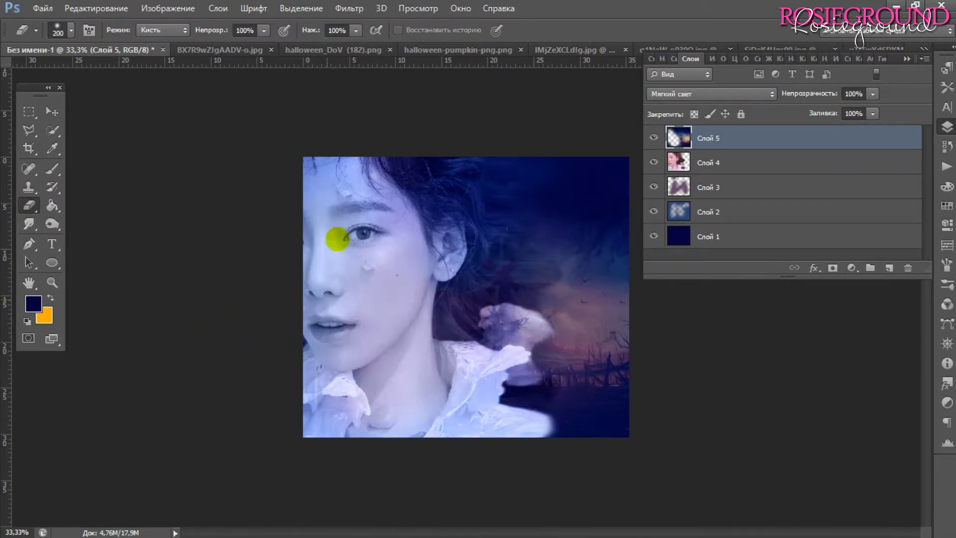
Bring the haunted town in as Слой 6 at right and erase its left and lower edges.
{"action": "key", "text": "v"}
{"action": "key", "text": "ctrl+Tab"}
{"action": "mouse_move", "coordinate": [373, 230]}
{"action": "left_mouse_down"}
{"action": "mouse_move", "coordinate": [213, 133]}
{"action": "mouse_move", "coordinate": [522, 316]}
{"action": "mouse_move", "coordinate": [549, 319]}
{"action": "left_mouse_up"}
{"action": "key", "text": "e"}
{"action": "mouse_move", "coordinate": [394, 214]}
{"action": "left_mouse_down"}
{"action": "mouse_move", "coordinate": [367, 337]}
{"action": "mouse_move", "coordinate": [391, 432]}
{"action": "mouse_move", "coordinate": [422, 442]}
{"action": "left_mouse_up"}
{"action": "left_click_drag", "start_coordinate": [518, 444], "coordinate": [548, 438]}
Give the haunted town layer a Luminosity blend and nudge it slightly left.
{"action": "key", "text": "v"}
{"action": "left_click", "coordinate": [711, 94]}
{"action": "left_click", "coordinate": [667, 457]}
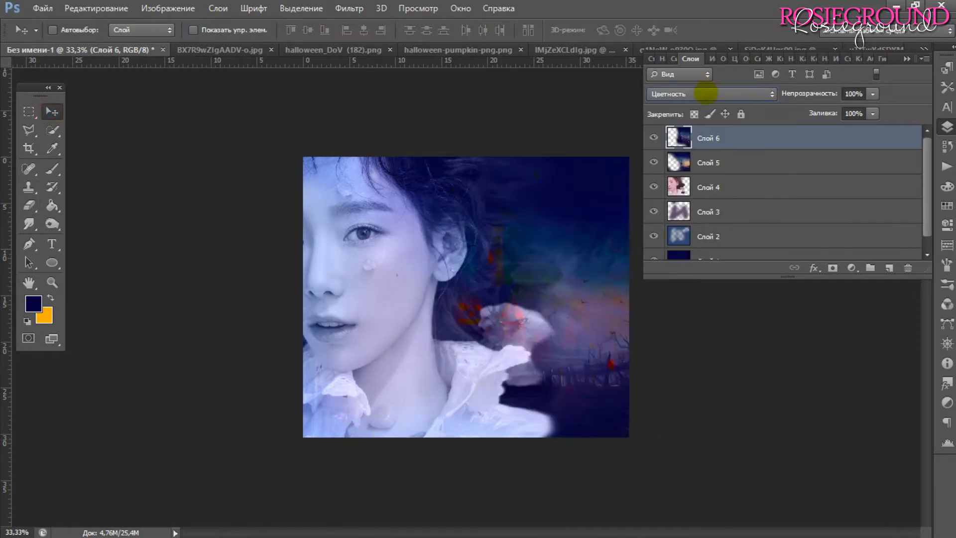
{"action": "left_click_drag", "start_coordinate": [543, 236], "coordinate": [534, 238]}
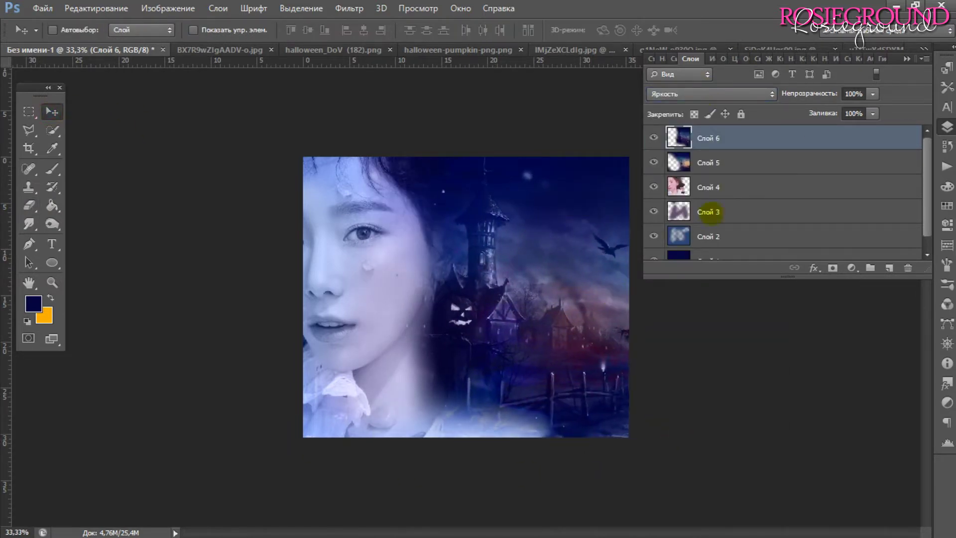
Add a new layer and paint a large dark-blue stroke along the image bottom.
{"action": "left_click", "coordinate": [52, 261]}
{"action": "left_click", "coordinate": [52, 169]}
{"action": "key", "text": "ctrl+shift+alt+n"}
{"action": "key", "text": "bracketright"}
{"action": "key", "text": "bracketright"}
{"action": "left_click_drag", "start_coordinate": [329, 438], "coordinate": [287, 465]}
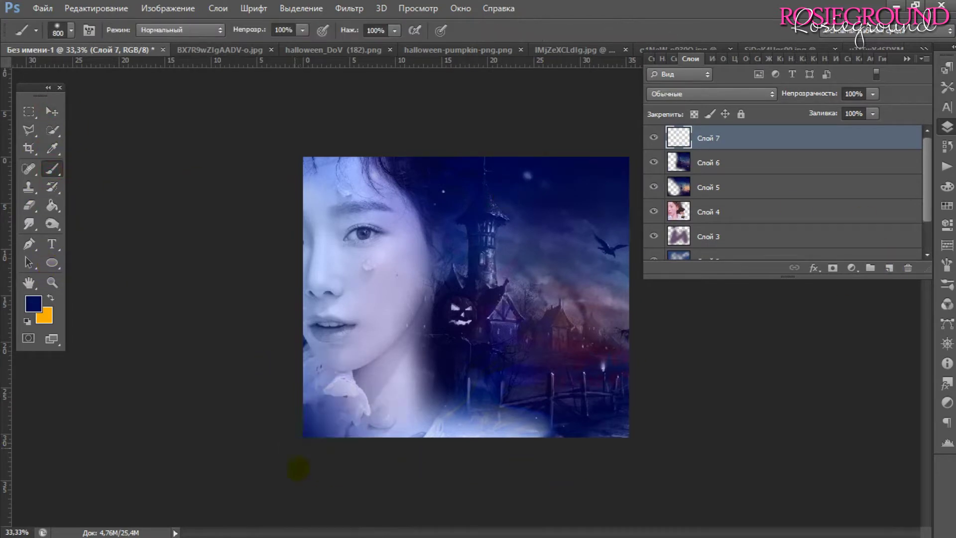
Lower the glow layer to 51% opacity and add another smaller dark-blue stroke.
{"action": "left_click", "coordinate": [50, 113]}
{"action": "left_click_drag", "start_coordinate": [836, 94], "coordinate": [827, 94]}
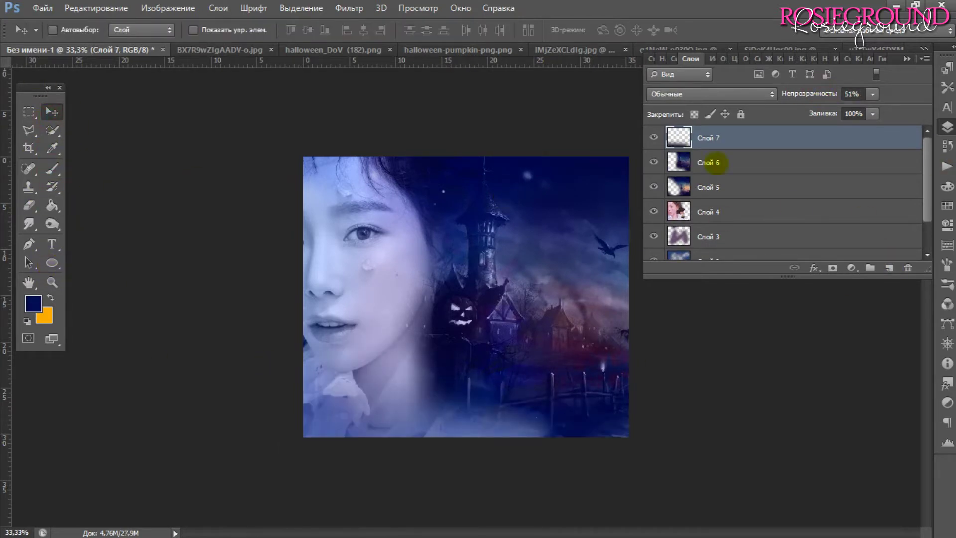
{"action": "key", "text": "b"}
{"action": "key", "text": "bracketleft"}
{"action": "key", "text": "bracketleft"}
{"action": "key", "text": "bracketleft"}
{"action": "left_click_drag", "start_coordinate": [398, 278], "coordinate": [439, 348]}
{"action": "scroll", "coordinate": [711, 94], "scroll_direction": "down", "scroll_amount": 5}
{"action": "left_click", "coordinate": [710, 94]}
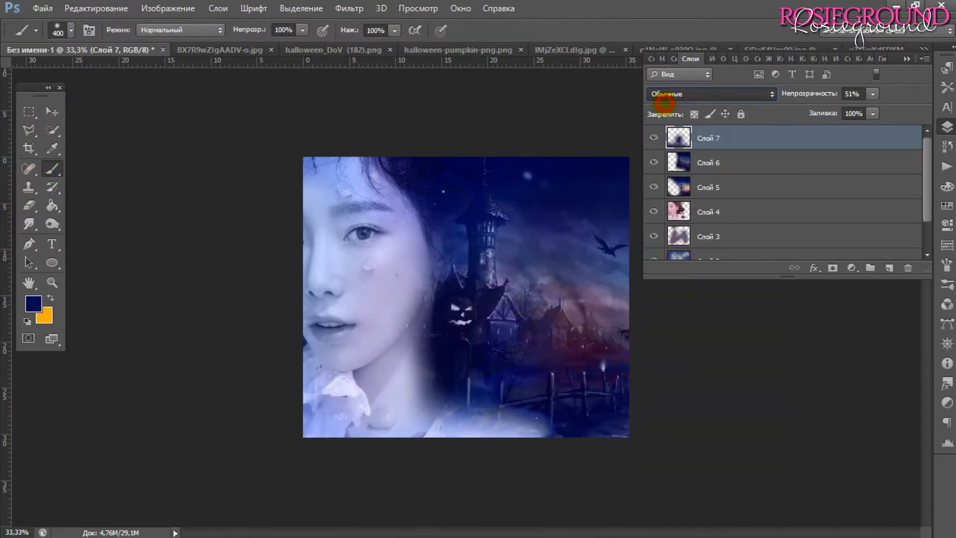
Return the glow layer to Normal blend and lasso a slanted panel beside the face.
{"action": "left_click", "coordinate": [667, 102]}
{"action": "key", "text": "v"}
{"action": "left_click", "coordinate": [28, 131]}
{"action": "left_click", "coordinate": [342, 440]}
{"action": "left_click", "coordinate": [444, 212]}
{"action": "left_click", "coordinate": [550, 195]}
{"action": "left_click", "coordinate": [568, 359]}
{"action": "double_click", "coordinate": [528, 433]}
Fill the slanted panel with a dark-blue Solid Color fill layer.
{"action": "left_click", "coordinate": [814, 268]}
{"action": "left_click", "coordinate": [851, 268]}
{"action": "left_click", "coordinate": [697, 277]}
{"action": "left_click", "coordinate": [940, 220]}
Add a haunted town copy as Слой 8, clip it into the panel, and position it.
{"action": "key", "text": "v"}
{"action": "left_click", "coordinate": [794, 189]}
{"action": "left_click", "coordinate": [181, 50]}
{"action": "mouse_move", "coordinate": [348, 273]}
{"action": "left_mouse_down"}
{"action": "mouse_move", "coordinate": [510, 352]}
{"action": "mouse_move", "coordinate": [428, 299]}
{"action": "left_mouse_up"}
{"action": "left_click_drag", "start_coordinate": [749, 198], "coordinate": [750, 130]}
{"action": "left_click_drag", "start_coordinate": [413, 298], "coordinate": [461, 340]}
{"action": "key", "text": "ctrl+alt+g"}
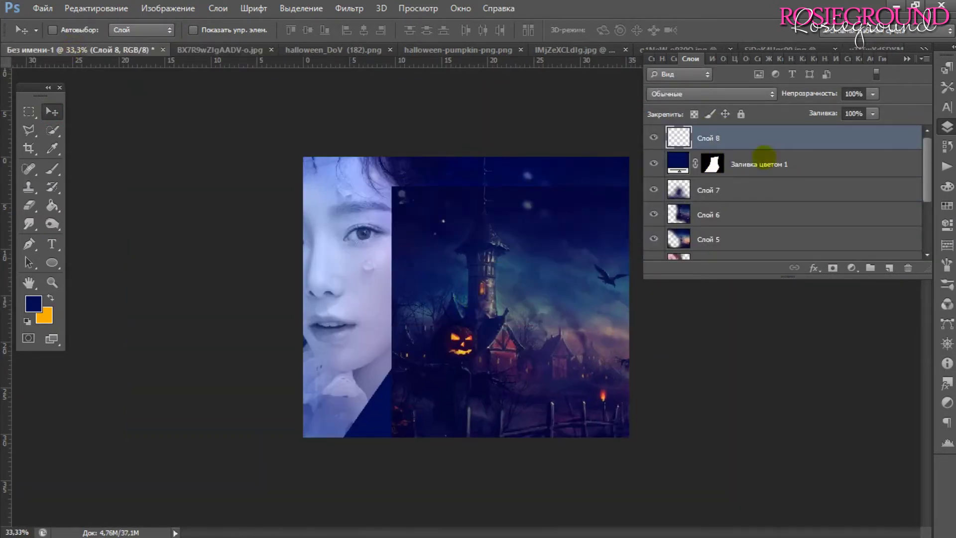
{"action": "left_click_drag", "start_coordinate": [521, 354], "coordinate": [544, 365]}
{"action": "left_click", "coordinate": [28, 224]}
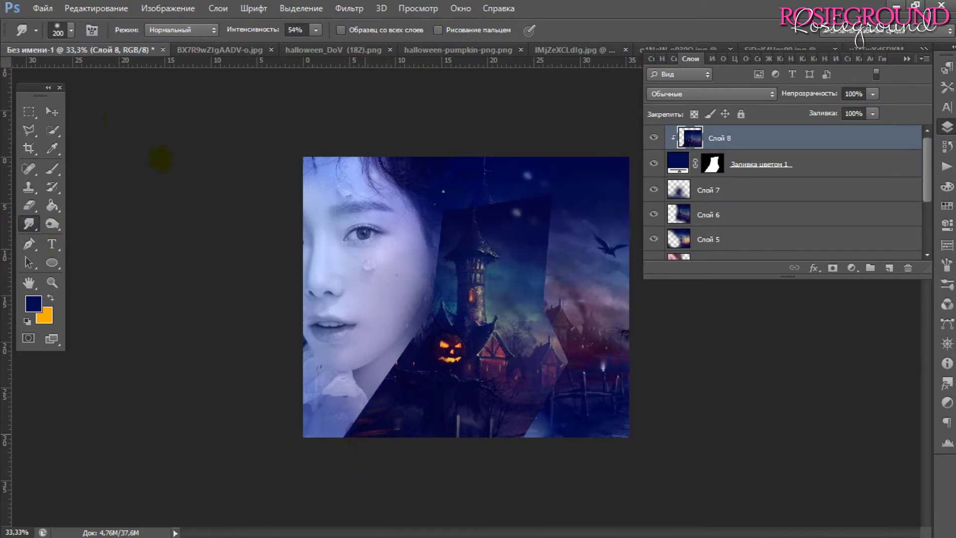
Enlarge the portrait layer Слой 4 slightly.
{"action": "left_click", "coordinate": [52, 111]}
{"action": "scroll", "coordinate": [710, 215], "scroll_direction": "down", "scroll_amount": 2}
{"action": "left_click", "coordinate": [711, 215]}
{"action": "key", "text": "ctrl+t"}
{"action": "left_click_drag", "start_coordinate": [626, 439], "coordinate": [530, 388]}
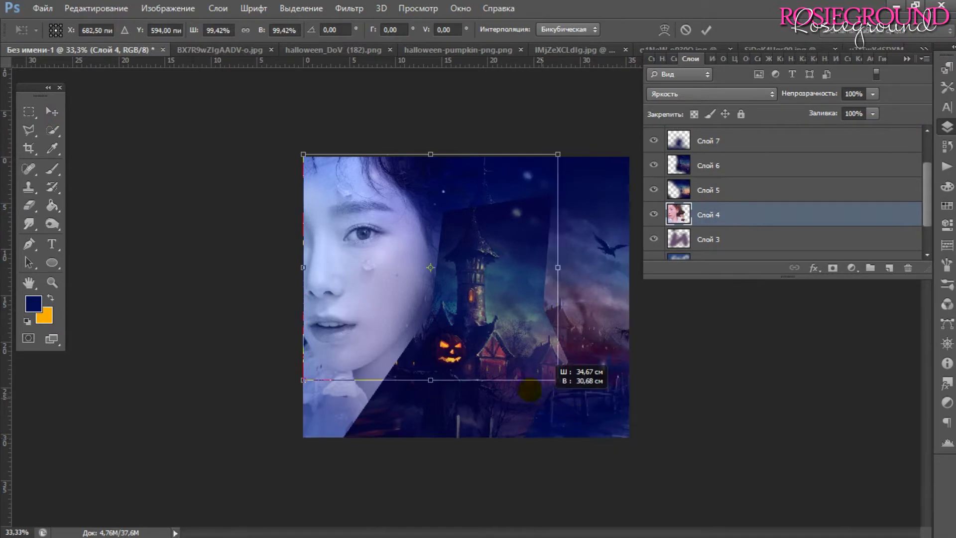
{"action": "key", "text": "Return"}
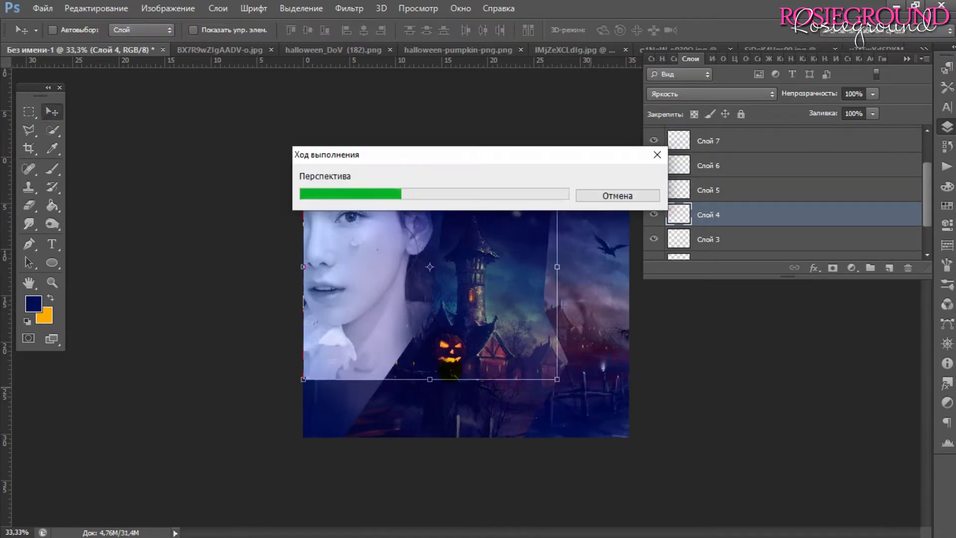
{"action": "key", "text": "r"}
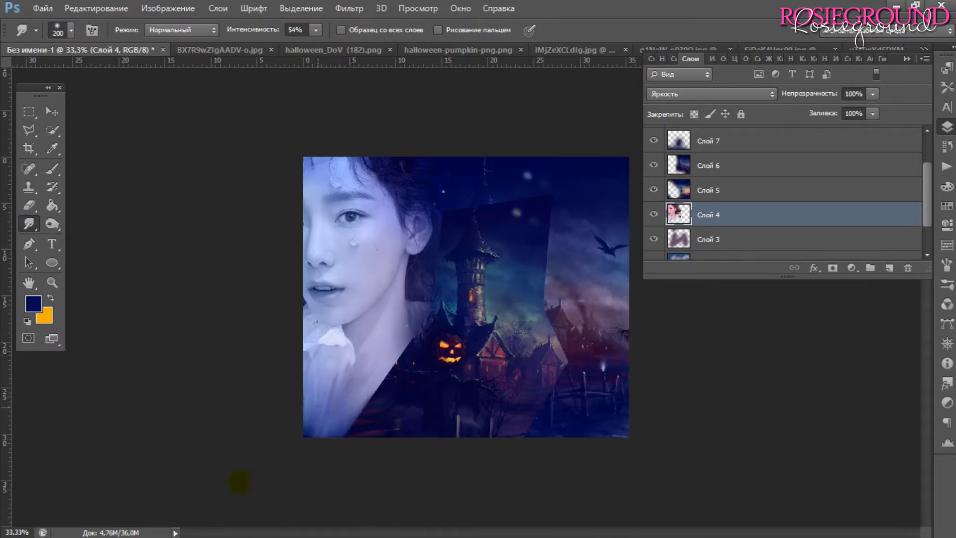
Raise the bottom glow layer Слой 7 to 78% opacity.
{"action": "left_click", "coordinate": [51, 111]}
{"action": "left_click", "coordinate": [717, 141]}
{"action": "left_click_drag", "start_coordinate": [839, 93], "coordinate": [828, 94]}
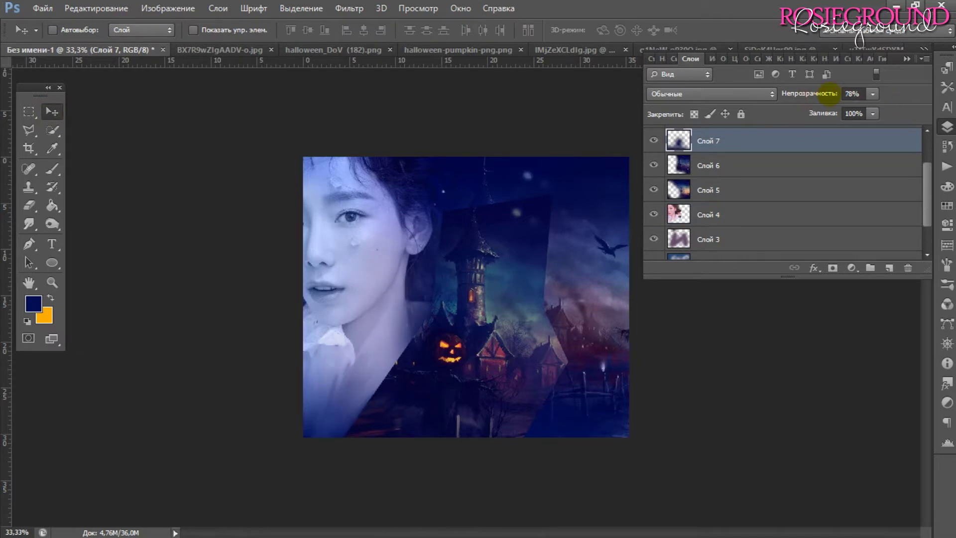
Browse the bats, pumpkin and q1NeW-o930Q.jpg tabs, then darken IMjZeXCLdlg.jpg to brightness -64.
{"action": "left_click", "coordinate": [334, 50]}
{"action": "left_click", "coordinate": [458, 49]}
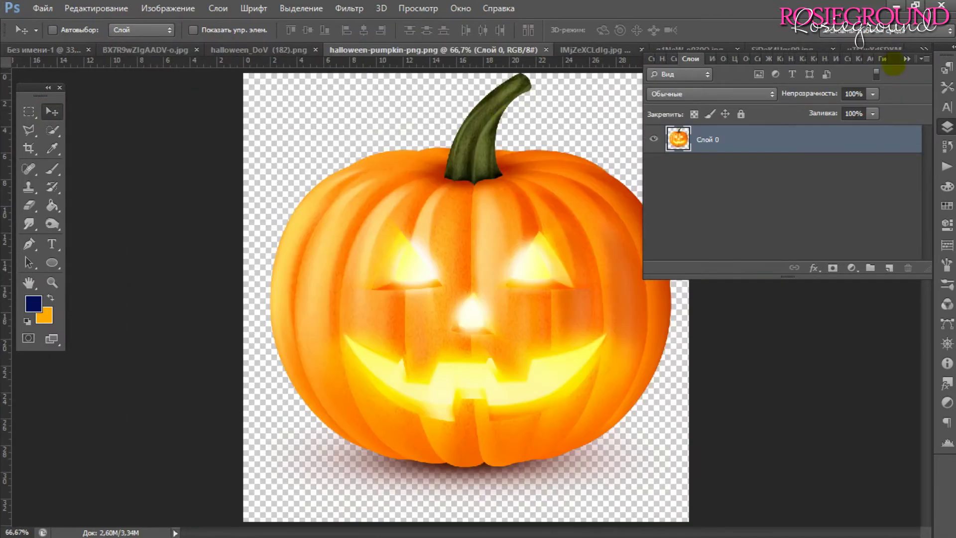
{"action": "left_click", "coordinate": [822, 49]}
{"action": "key", "text": "F7"}
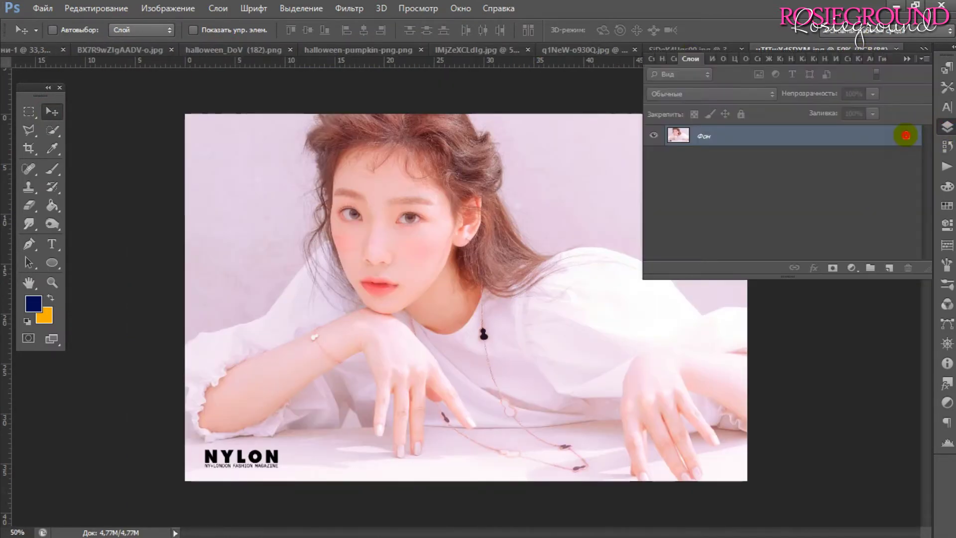
{"action": "left_click", "coordinate": [610, 50]}
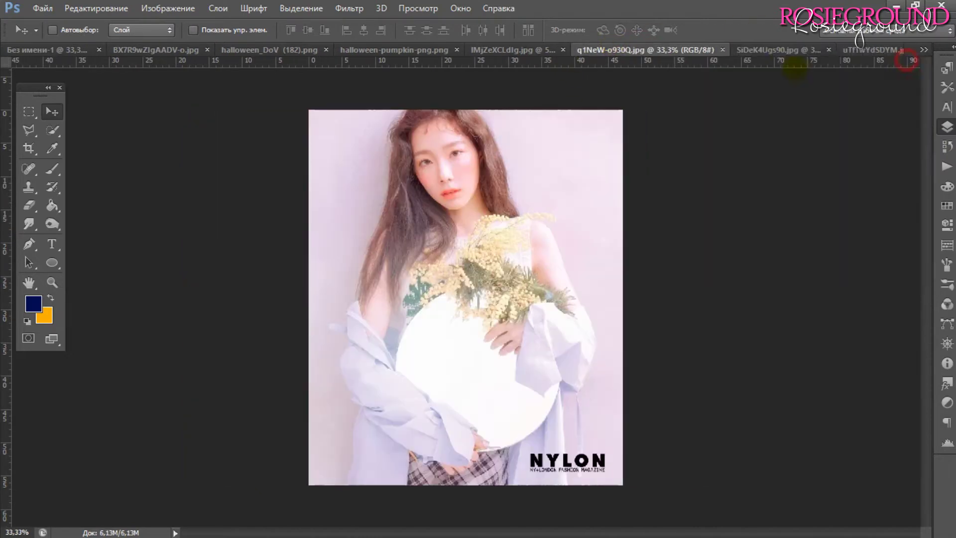
{"action": "left_click_drag", "start_coordinate": [727, 50], "coordinate": [542, 177]}
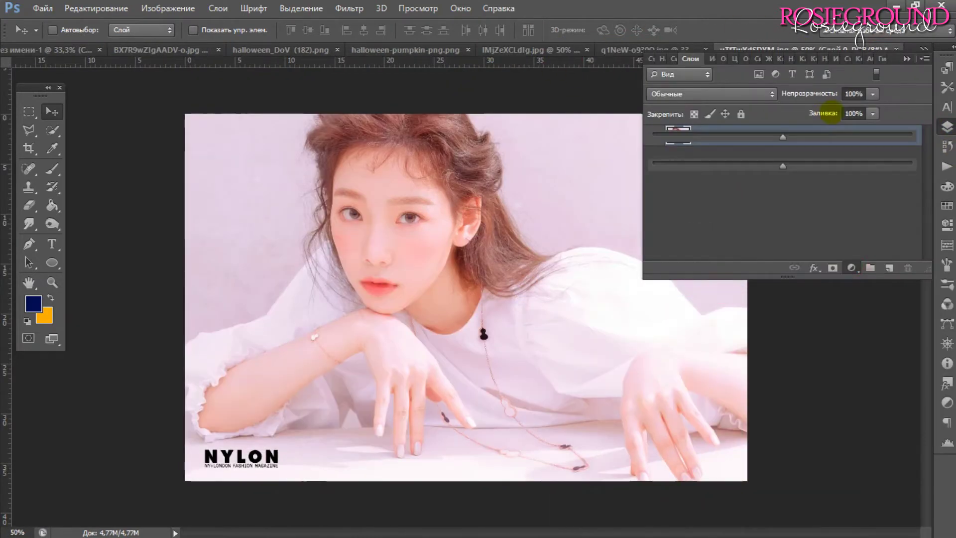
{"action": "mouse_move", "coordinate": [783, 135]}
{"action": "left_mouse_down"}
{"action": "mouse_move", "coordinate": [726, 137]}
{"action": "mouse_move", "coordinate": [707, 179]}
{"action": "left_mouse_up"}
{"action": "key", "text": "F7"}
Fill the new empty layer with lavender.
{"action": "left_click", "coordinate": [889, 268]}
{"action": "key", "text": "i"}
{"action": "left_click", "coordinate": [256, 200]}
{"action": "left_click", "coordinate": [52, 205]}
{"action": "left_click", "coordinate": [592, 220]}
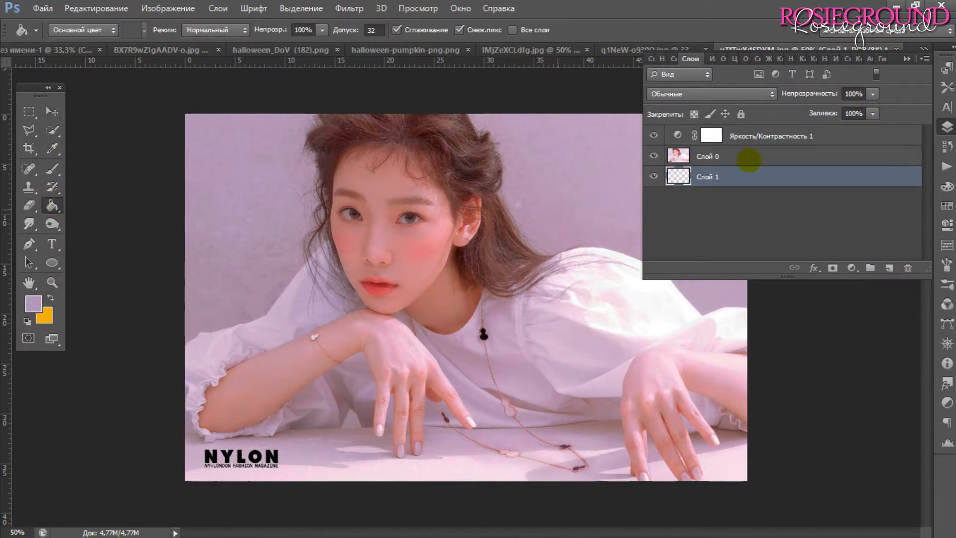
Duplicate the photo layer Слой 0 and hide the original.
{"action": "left_click", "coordinate": [749, 155]}
{"action": "key", "text": "w"}
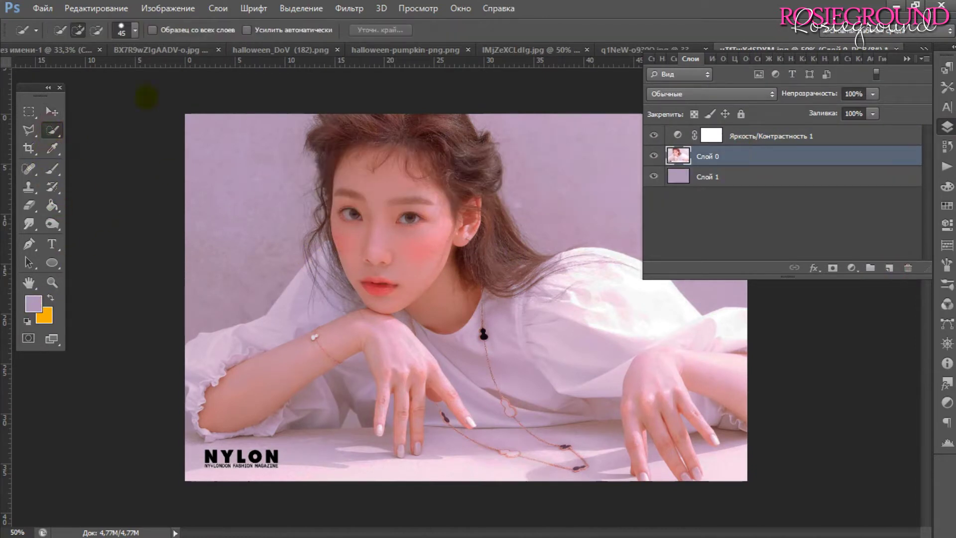
{"action": "key", "text": "ctrl+j"}
{"action": "left_click", "coordinate": [653, 176]}
Quick-select the background left of the hair and the right-side background.
{"action": "left_click_drag", "start_coordinate": [260, 171], "coordinate": [302, 260]}
{"action": "left_click", "coordinate": [817, 134]}
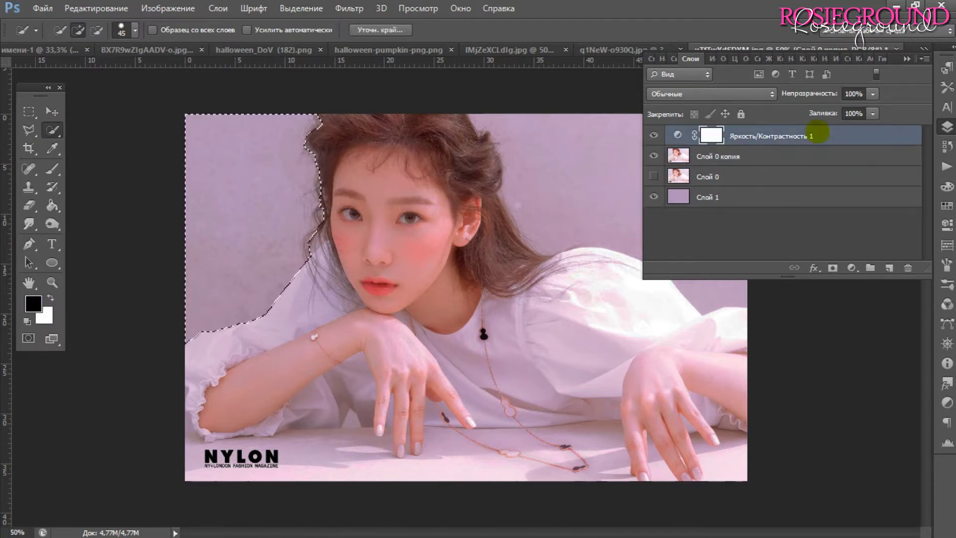
{"action": "left_click", "coordinate": [596, 154]}
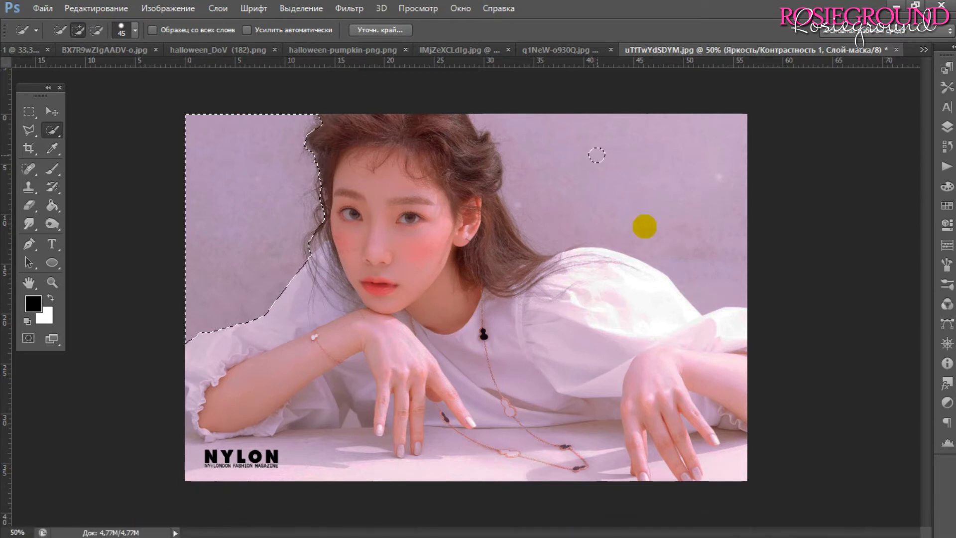
{"action": "left_click", "coordinate": [597, 155]}
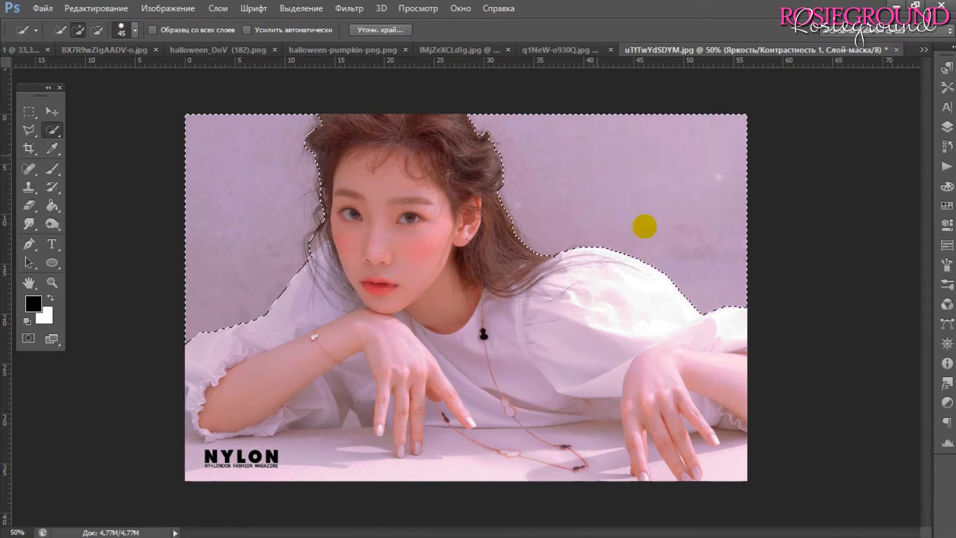
{"action": "left_click", "coordinate": [644, 227]}
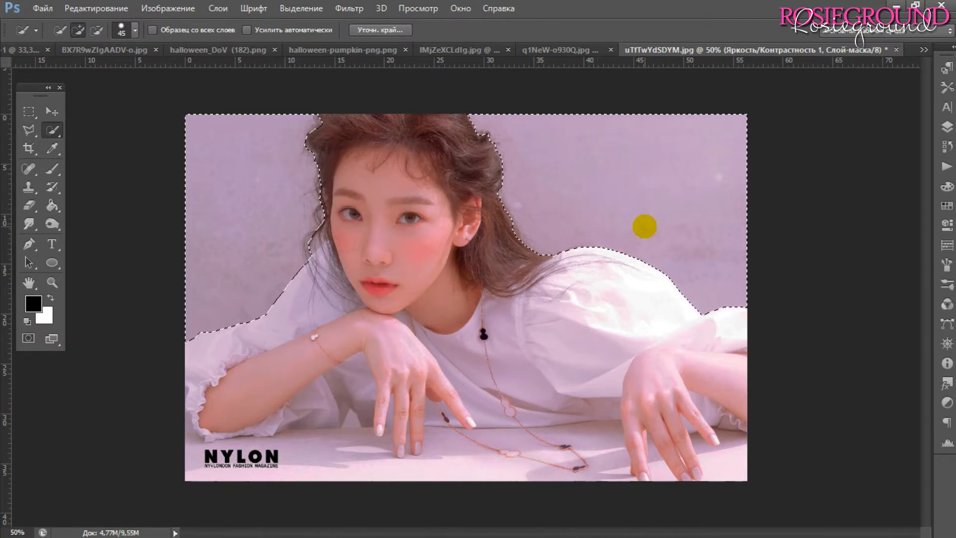
{"action": "left_click", "coordinate": [947, 126]}
{"action": "left_click", "coordinate": [702, 154]}
Add the NYLON logo, right edge strip and tabletop to the selection on Слой 0 копия.
{"action": "left_click", "coordinate": [371, 30]}
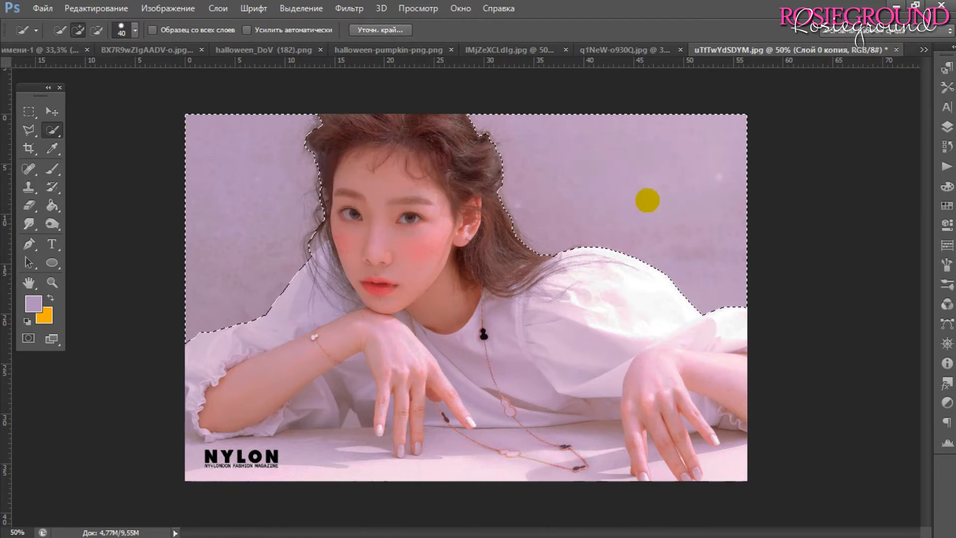
{"action": "left_click", "coordinate": [922, 122]}
{"action": "left_click_drag", "start_coordinate": [190, 464], "coordinate": [343, 452]}
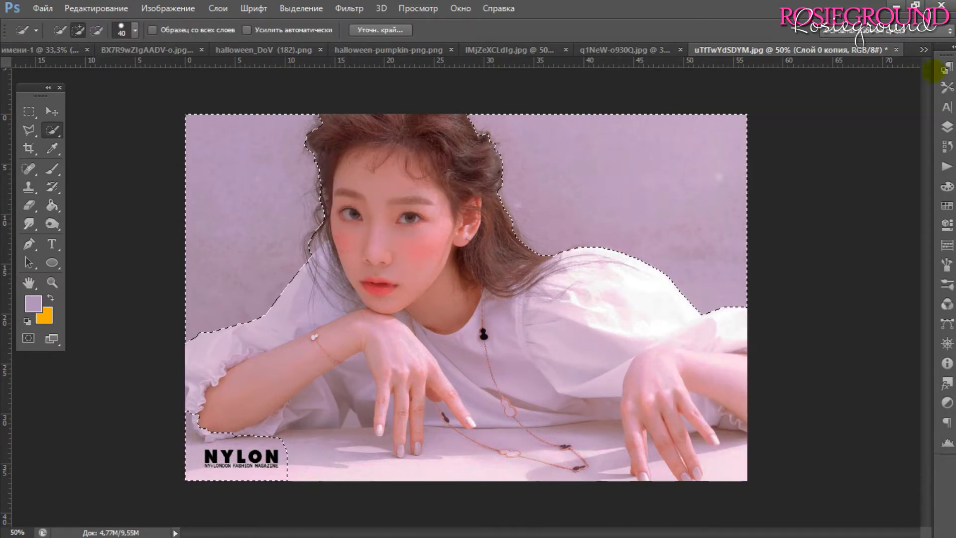
{"action": "key", "text": "F7"}
{"action": "left_click", "coordinate": [736, 448]}
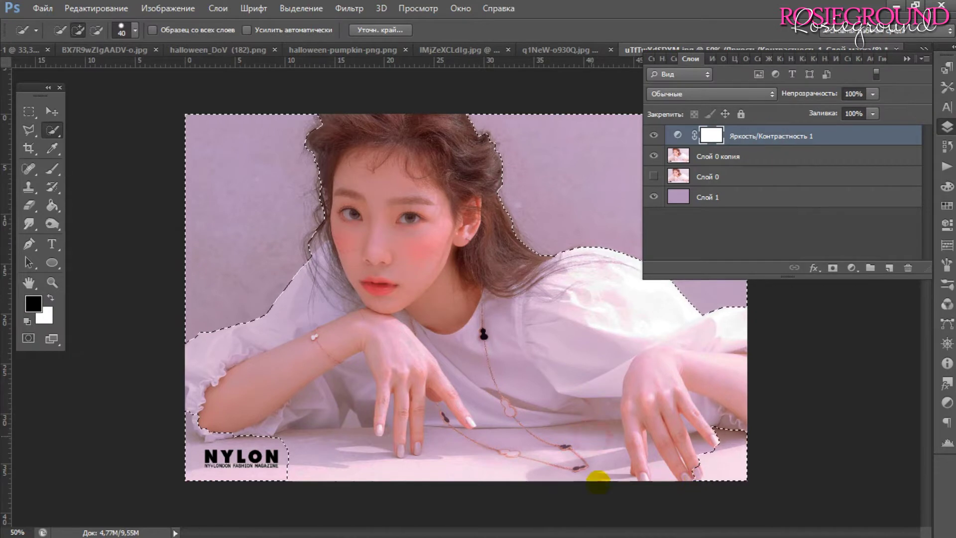
{"action": "left_click_drag", "start_coordinate": [591, 474], "coordinate": [447, 462]}
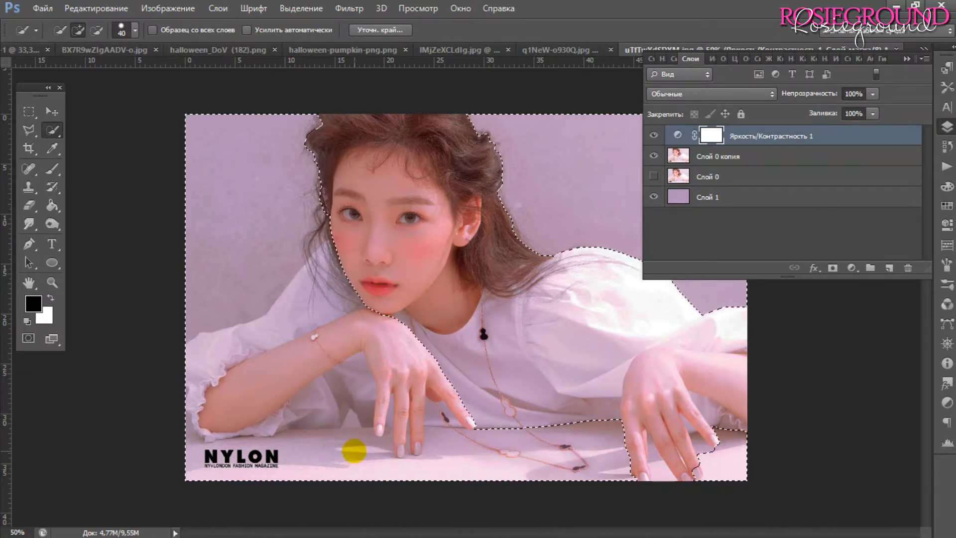
{"action": "key", "text": "alt+bracketleft"}
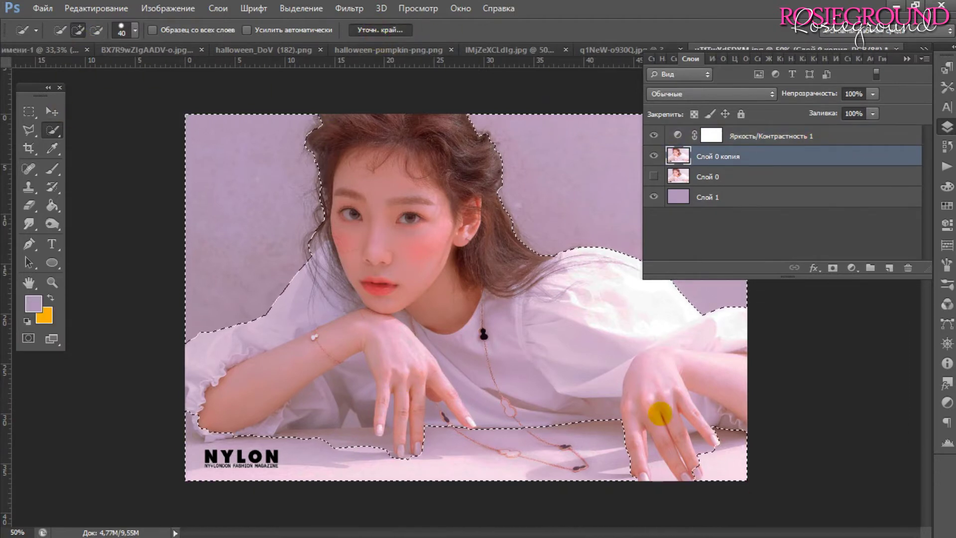
{"action": "key", "text": "ctrl+alt+r"}
Refine the selection edge with Radius 0.9 and Smooth 4, brushing along the hair.
{"action": "left_click", "coordinate": [775, 271]}
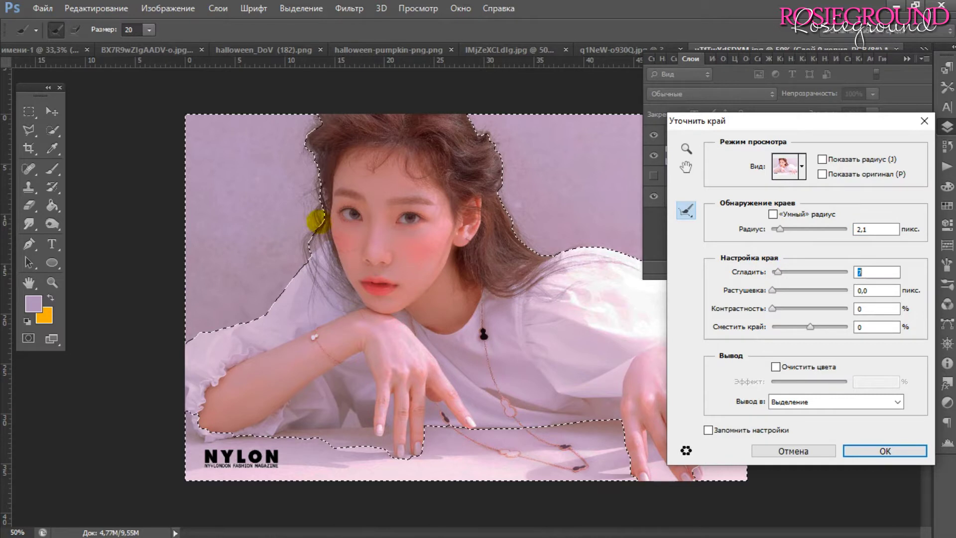
{"action": "left_click_drag", "start_coordinate": [312, 219], "coordinate": [313, 245]}
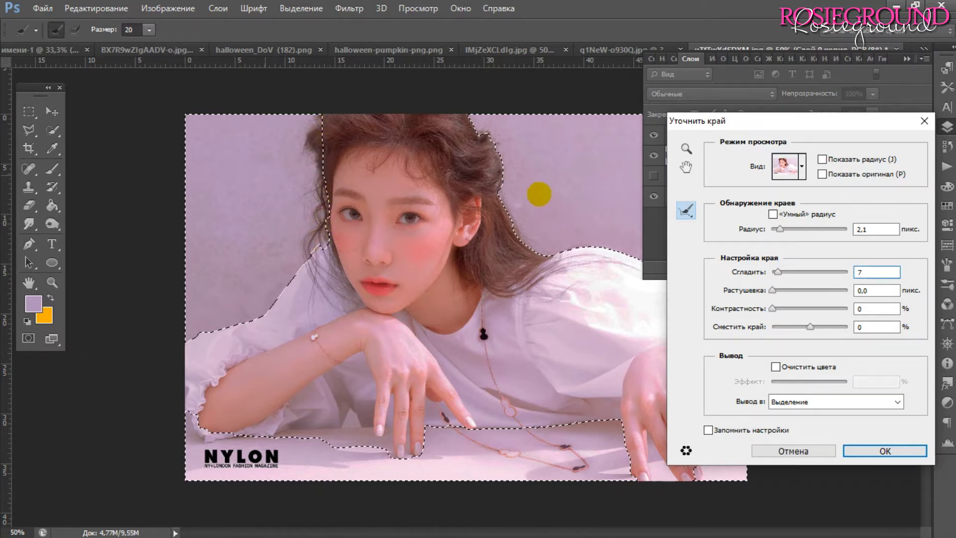
{"action": "key", "text": "Return"}
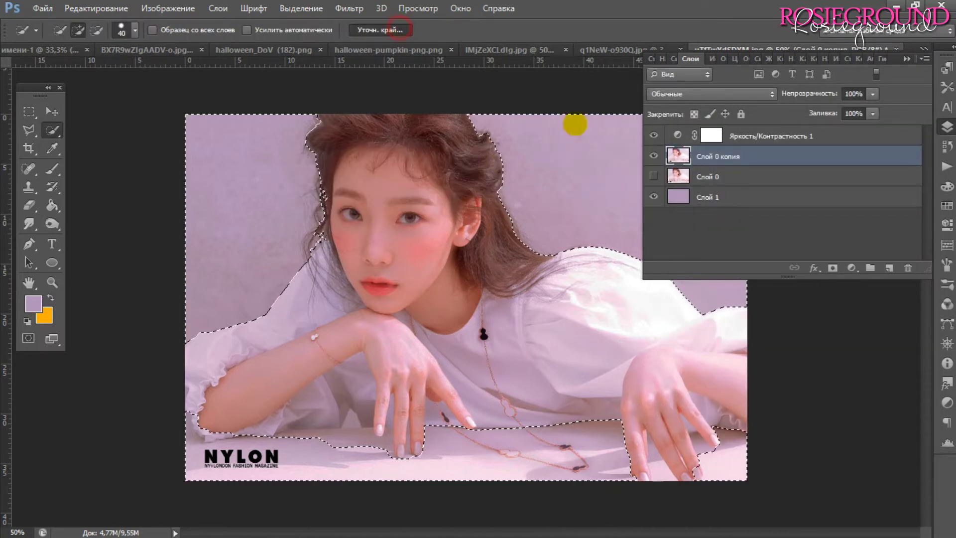
Refine the selection edge again along the tabletop and around both hands' fingers.
{"action": "key", "text": "ctrl+alt+r"}
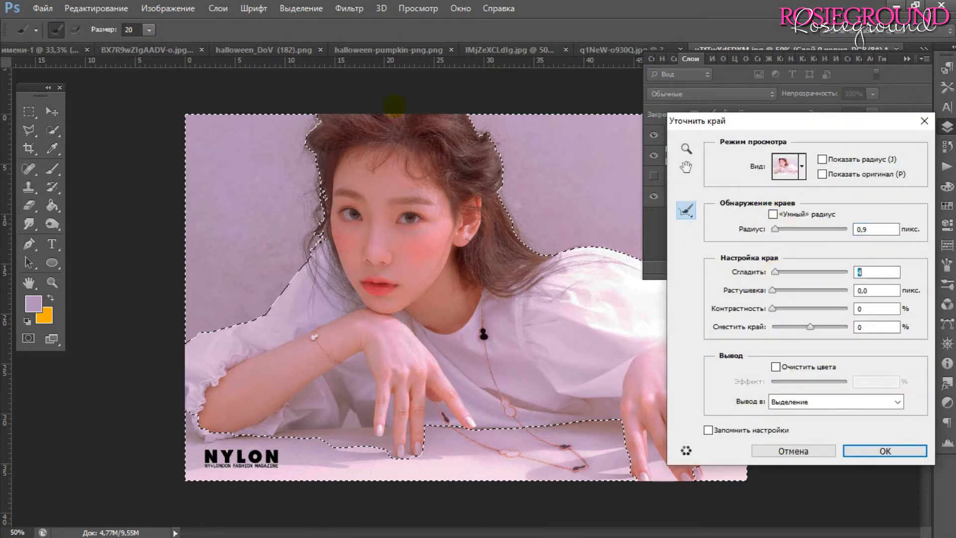
{"action": "left_click_drag", "start_coordinate": [572, 426], "coordinate": [522, 420]}
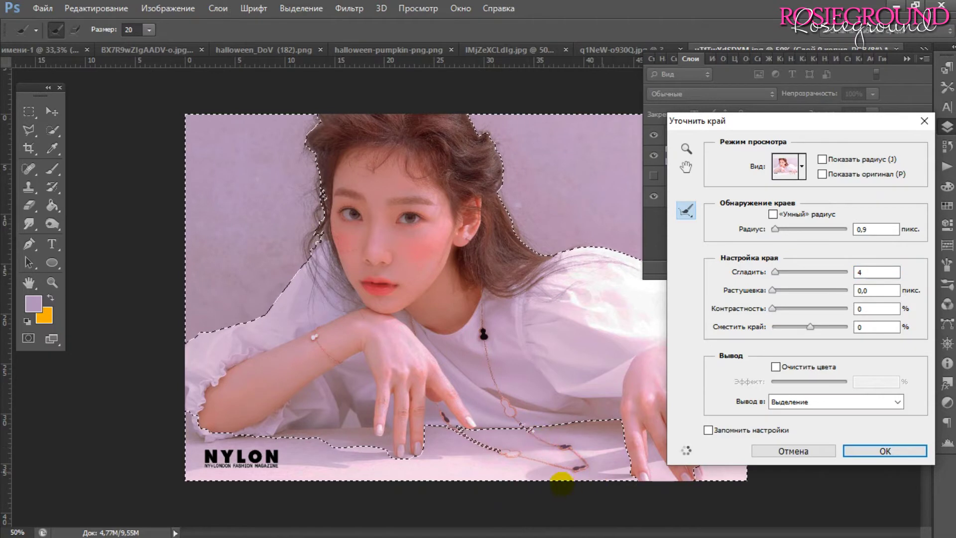
{"action": "left_click_drag", "start_coordinate": [405, 459], "coordinate": [480, 444]}
{"action": "left_click_drag", "start_coordinate": [394, 418], "coordinate": [407, 441]}
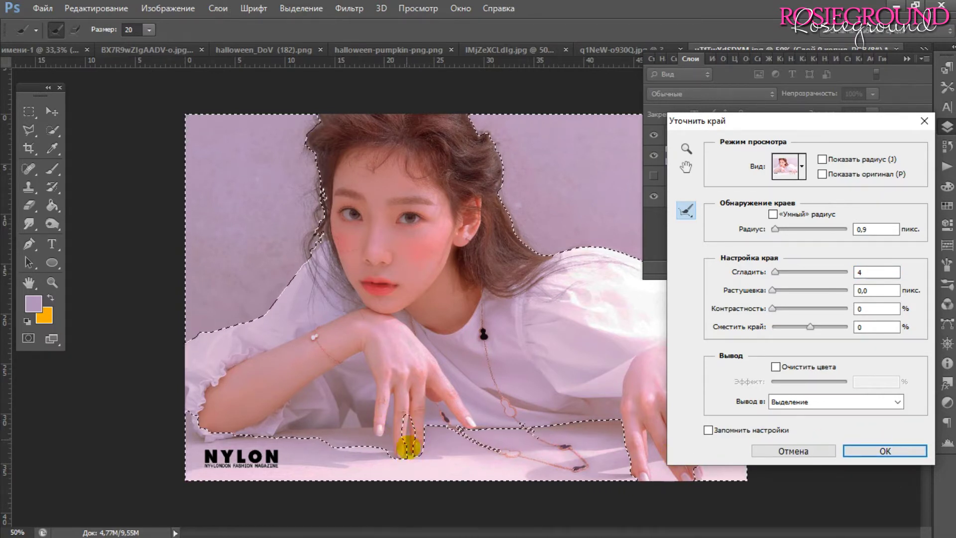
{"action": "left_click_drag", "start_coordinate": [832, 131], "coordinate": [923, 134]}
{"action": "left_click_drag", "start_coordinate": [712, 468], "coordinate": [715, 486]}
{"action": "left_click_drag", "start_coordinate": [160, 405], "coordinate": [234, 448]}
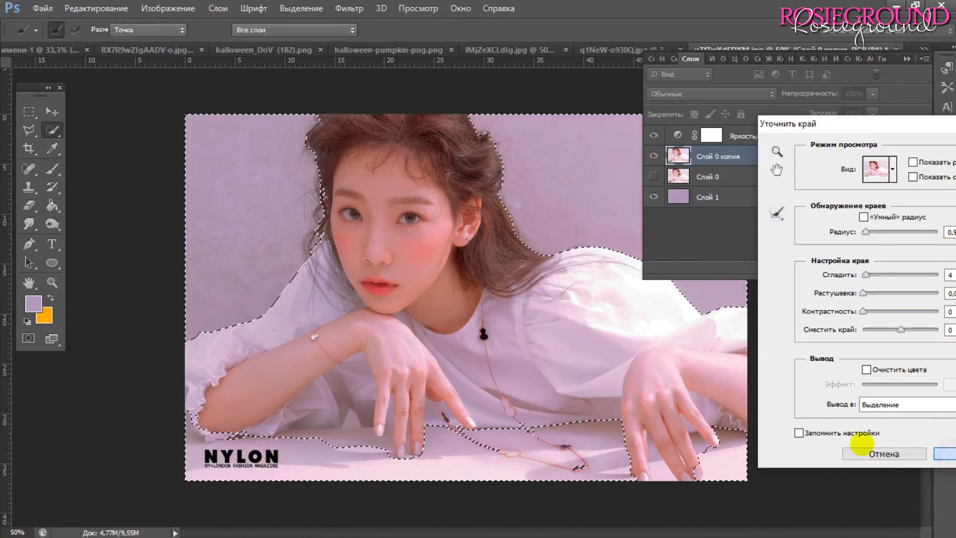
{"action": "left_click", "coordinate": [944, 453]}
Add a layer mask so only the selected woman shows.
{"action": "right_click", "coordinate": [535, 154]}
{"action": "left_click", "coordinate": [815, 255]}
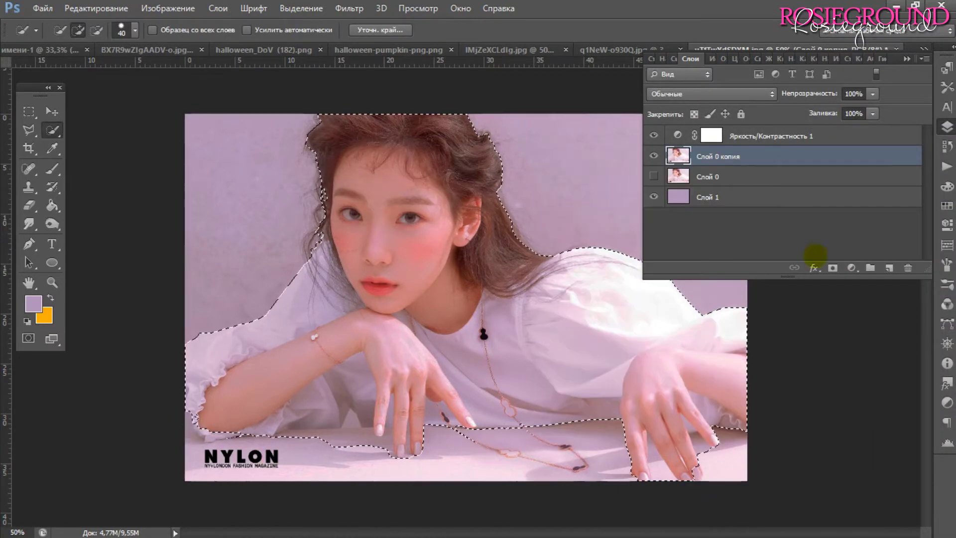
{"action": "left_click", "coordinate": [713, 158]}
Sample a deeper purple on the background layer and add a new empty layer above it.
{"action": "left_click", "coordinate": [726, 202]}
{"action": "key", "text": "i"}
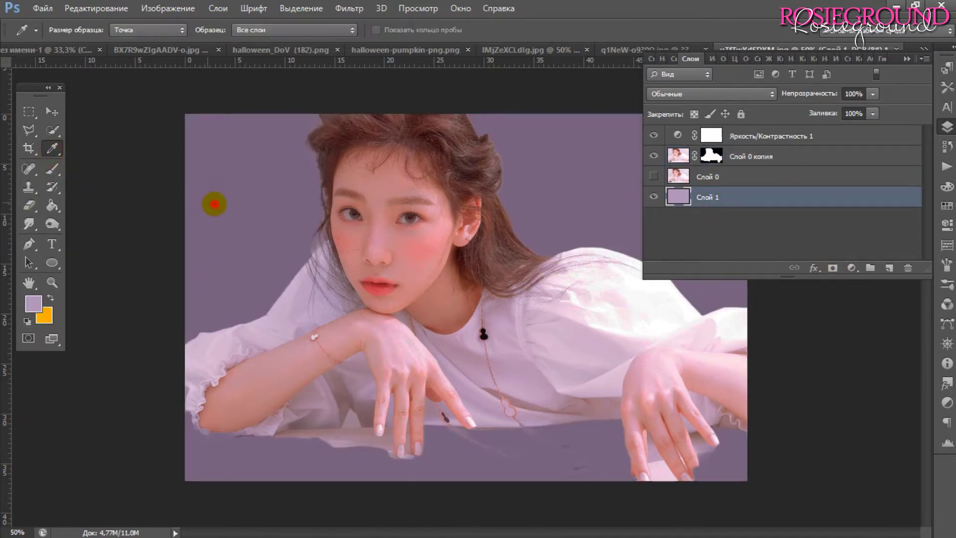
{"action": "left_click", "coordinate": [213, 203]}
{"action": "left_click", "coordinate": [33, 304]}
{"action": "left_click", "coordinate": [734, 298]}
{"action": "key", "text": "Escape"}
{"action": "key", "text": "ctrl+shift+alt+n"}
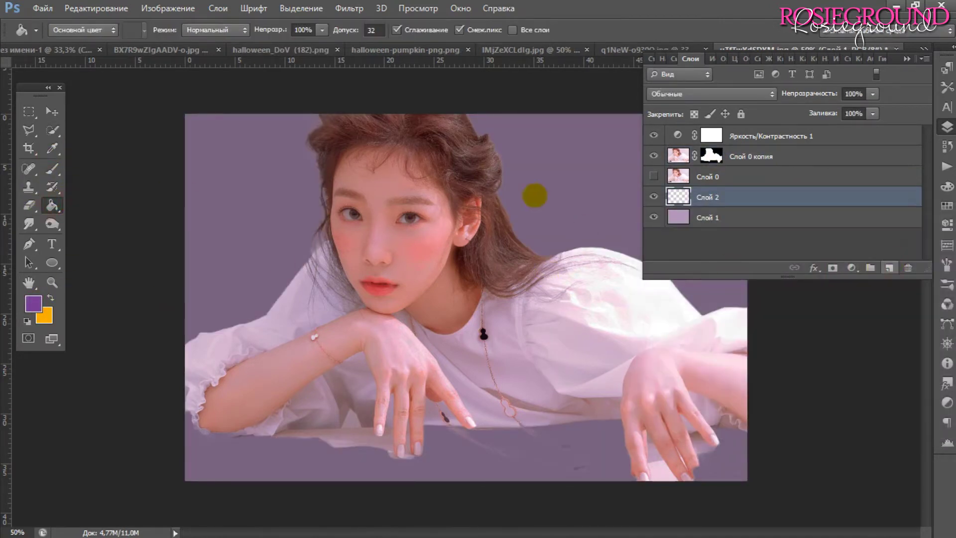
Fill the new layer with deep purple and set up a smaller white brush for the photo's mask.
{"action": "key", "text": "alt+BackSpace"}
{"action": "left_click", "coordinate": [53, 169]}
{"action": "key", "text": "d"}
{"action": "scroll", "coordinate": [380, 354], "scroll_direction": "up", "scroll_amount": 3}
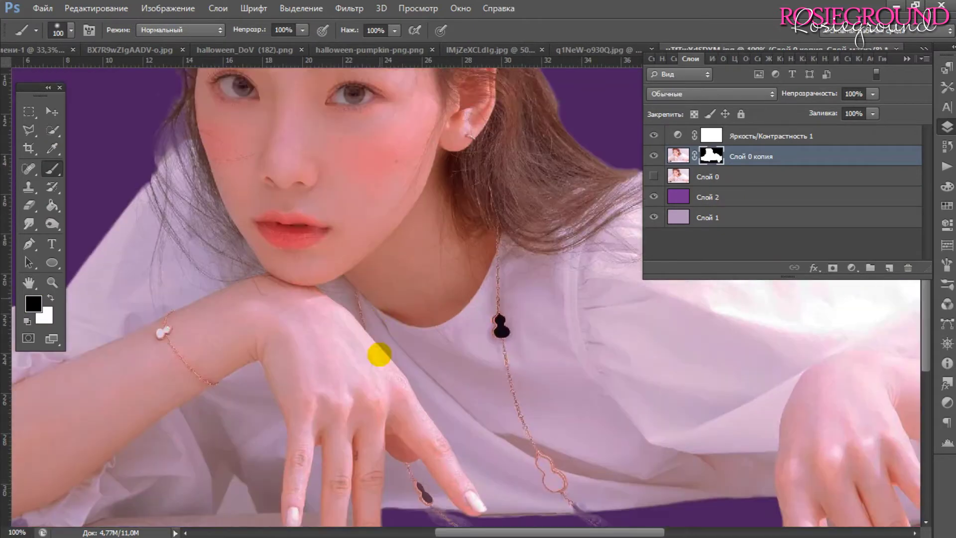
{"action": "scroll", "coordinate": [652, 441], "scroll_direction": "right", "scroll_amount": 5}
{"action": "key", "text": "bracketleft"}
{"action": "key", "text": "bracketleft"}
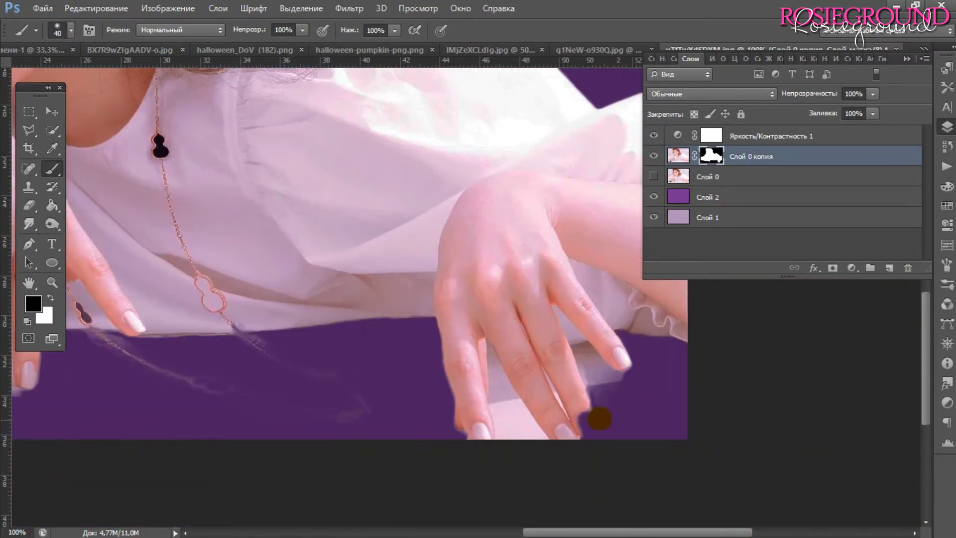
{"action": "left_click", "coordinate": [51, 298]}
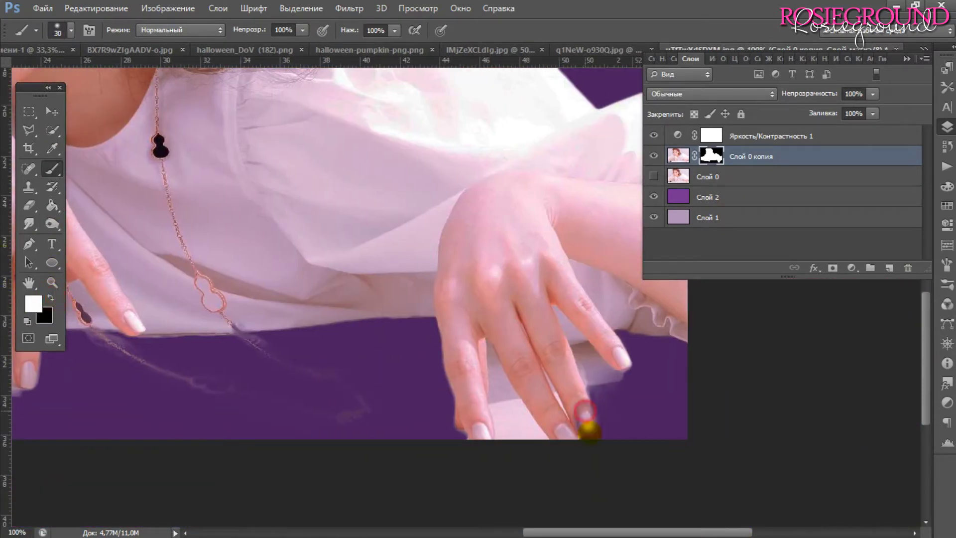
Outline the area beside the fingertip, hide the stray area and restore the fingertip and nail on the mask.
{"action": "left_click", "coordinate": [29, 129]}
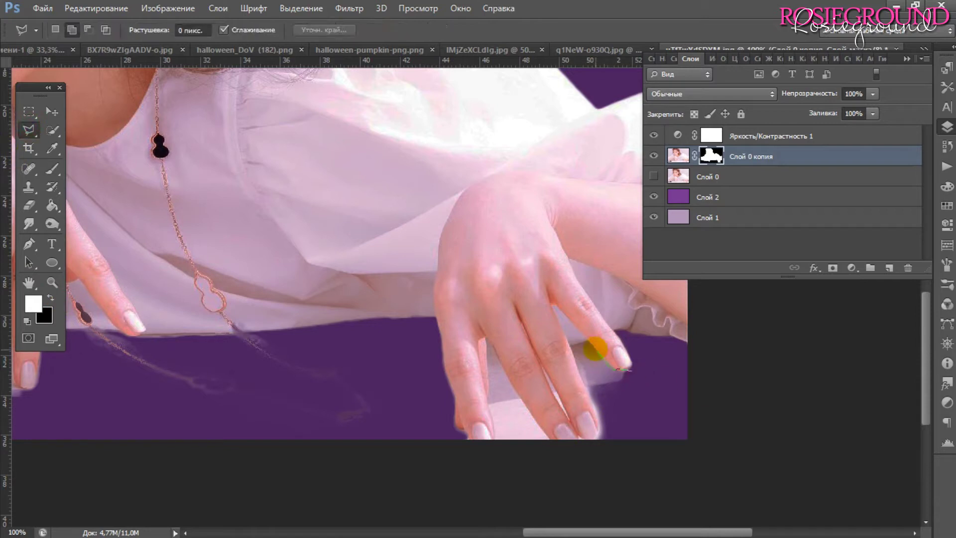
{"action": "left_click", "coordinate": [588, 341]}
{"action": "double_click", "coordinate": [615, 413]}
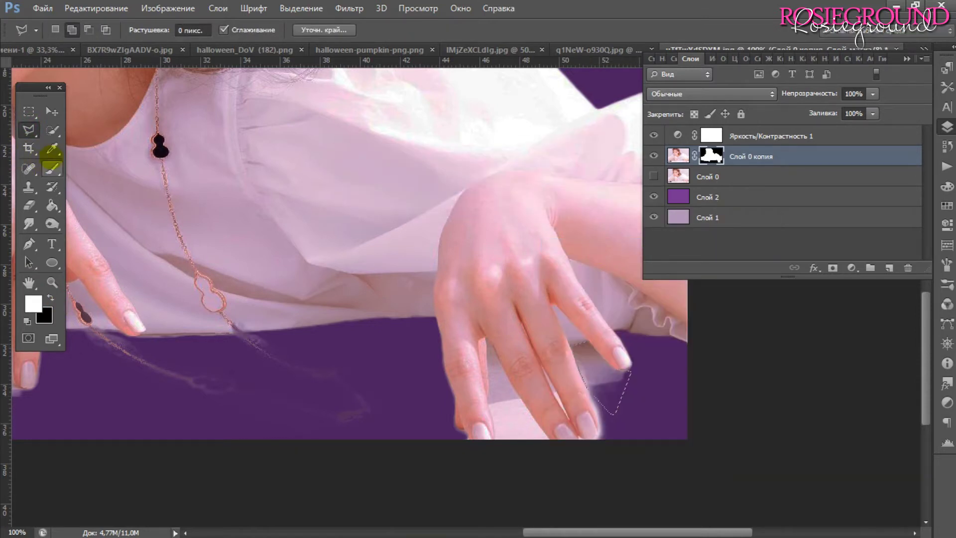
{"action": "left_click", "coordinate": [52, 169]}
{"action": "key", "text": "x"}
{"action": "left_click_drag", "start_coordinate": [617, 389], "coordinate": [516, 437]}
{"action": "key", "text": "bracketright"}
{"action": "key", "text": "bracketright"}
{"action": "key", "text": "bracketright"}
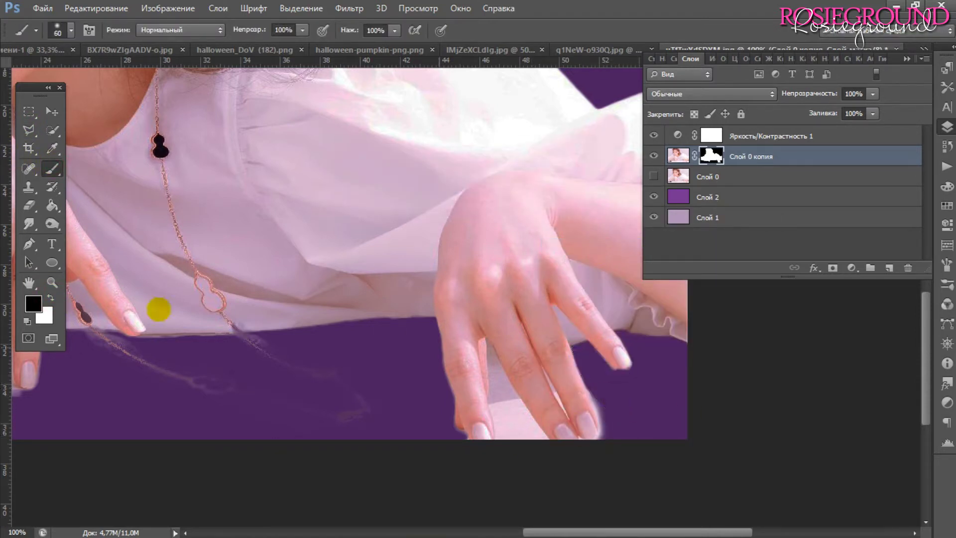
{"action": "key", "text": "bracketleft"}
{"action": "key", "text": "bracketleft"}
{"action": "key", "text": "bracketleft"}
{"action": "key", "text": "x"}
{"action": "left_click_drag", "start_coordinate": [624, 365], "coordinate": [619, 373]}
{"action": "key", "text": "bracketleft"}
{"action": "key", "text": "bracketleft"}
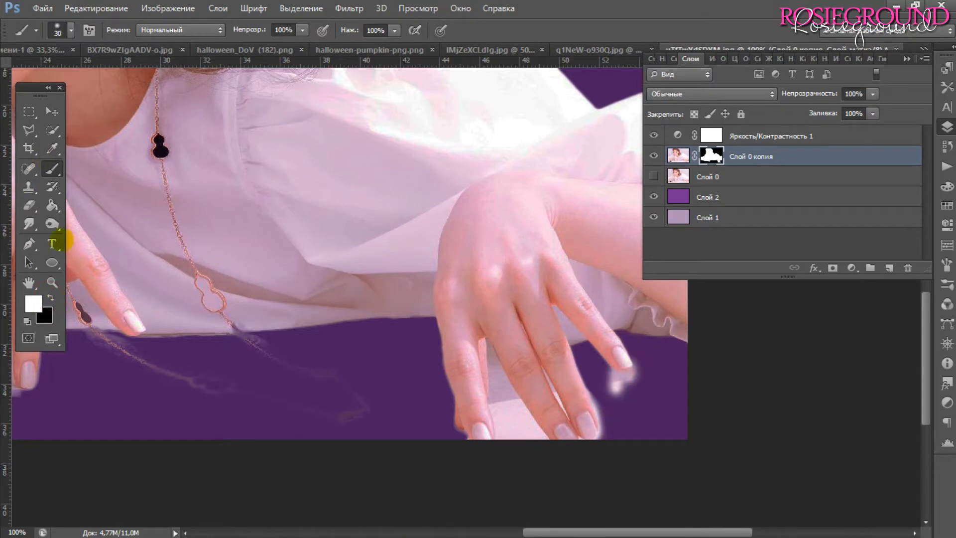
{"action": "key", "text": "x"}
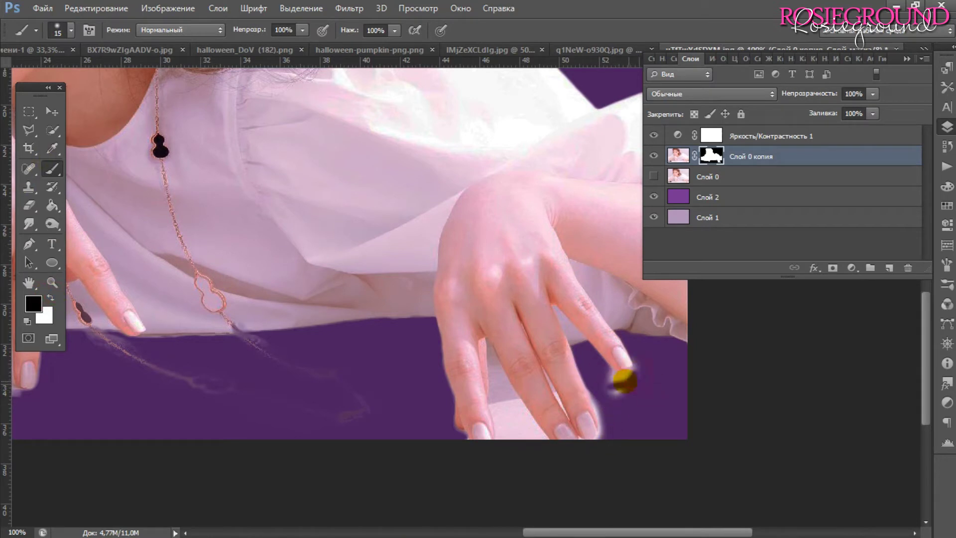
Outline the strip along the finger edge and paint it hidden on the mask.
{"action": "scroll", "coordinate": [619, 379], "scroll_direction": "down", "scroll_amount": 1}
{"action": "scroll", "coordinate": [604, 412], "scroll_direction": "down", "scroll_amount": 2}
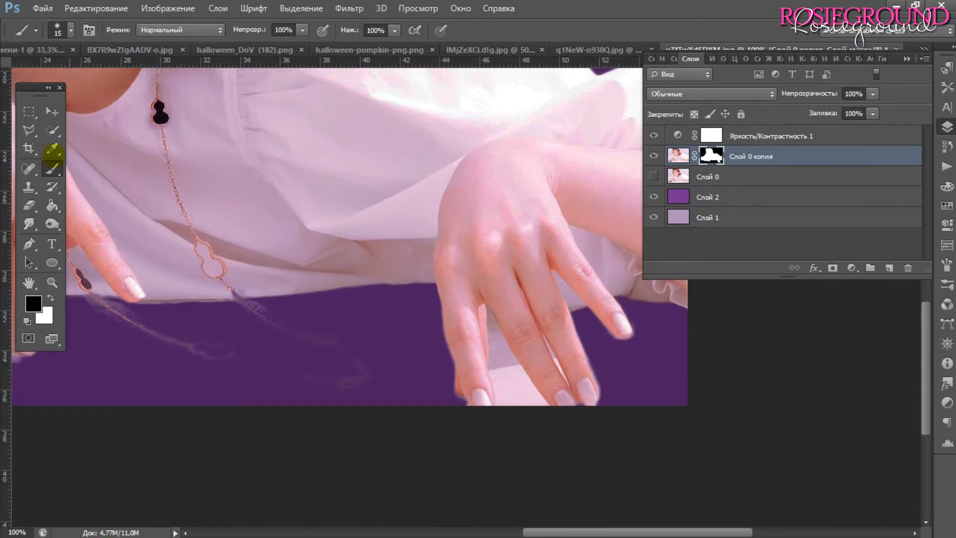
{"action": "key", "text": "l"}
{"action": "left_click", "coordinate": [490, 403]}
{"action": "left_click", "coordinate": [487, 371]}
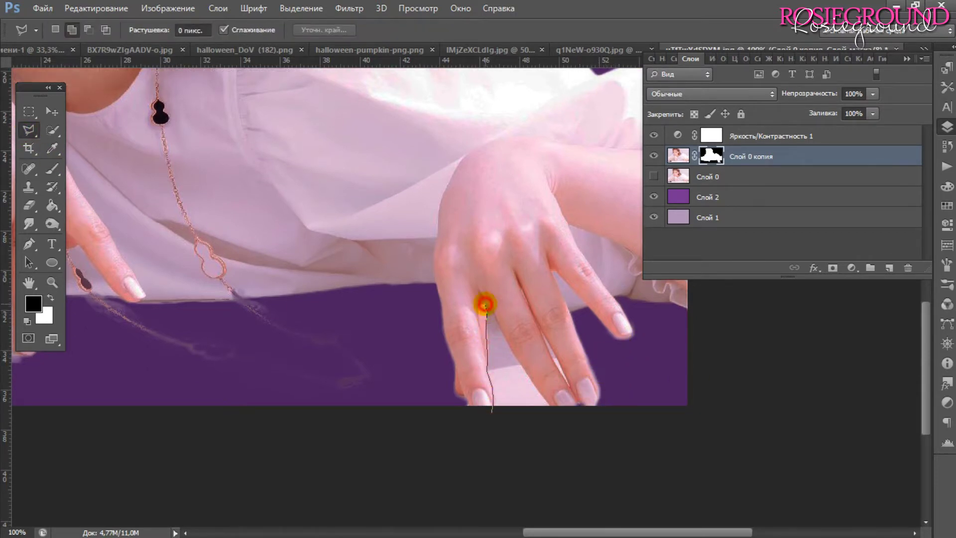
{"action": "double_click", "coordinate": [553, 409]}
{"action": "key", "text": "b"}
{"action": "left_click_drag", "start_coordinate": [498, 328], "coordinate": [527, 349]}
Select around the finger with a 1,2 px feather and paint over it on the mask.
{"action": "key", "text": "ctrl+d"}
{"action": "left_click", "coordinate": [28, 129]}
{"action": "left_click", "coordinate": [569, 386]}
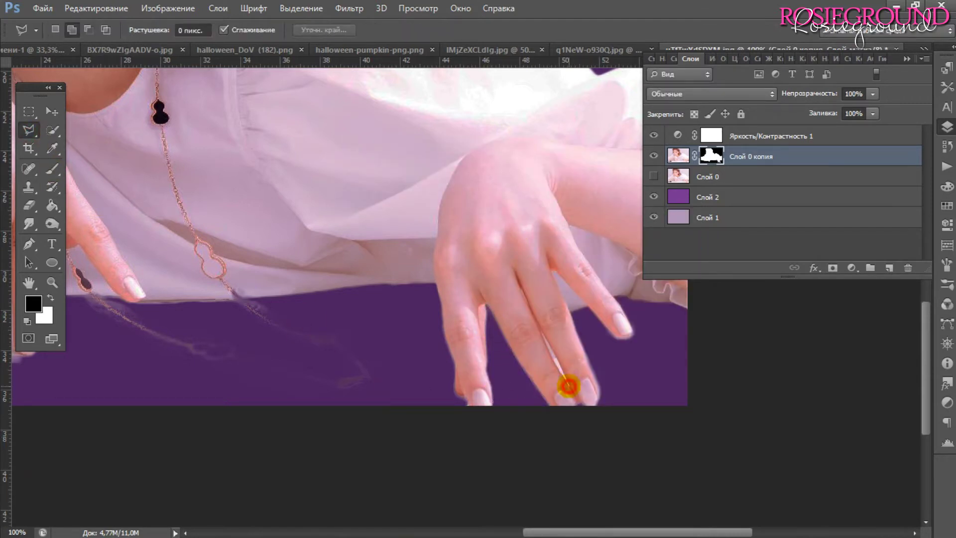
{"action": "double_click", "coordinate": [595, 411]}
{"action": "right_click", "coordinate": [590, 274]}
{"action": "left_click", "coordinate": [620, 280]}
{"action": "key", "text": "Escape"}
{"action": "key", "text": "shift+F6"}
{"action": "key", "text": "Return"}
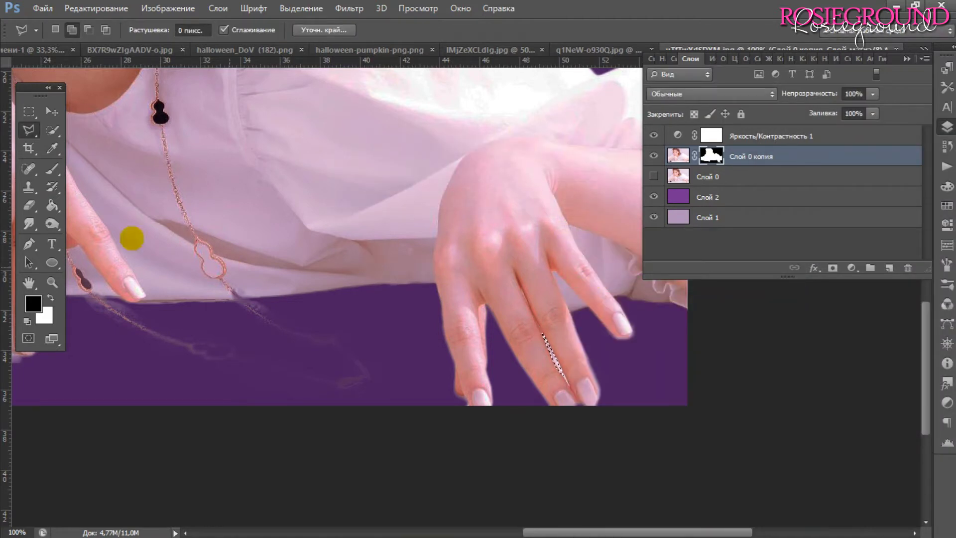
{"action": "key", "text": "b"}
{"action": "left_click_drag", "start_coordinate": [681, 525], "coordinate": [554, 526]}
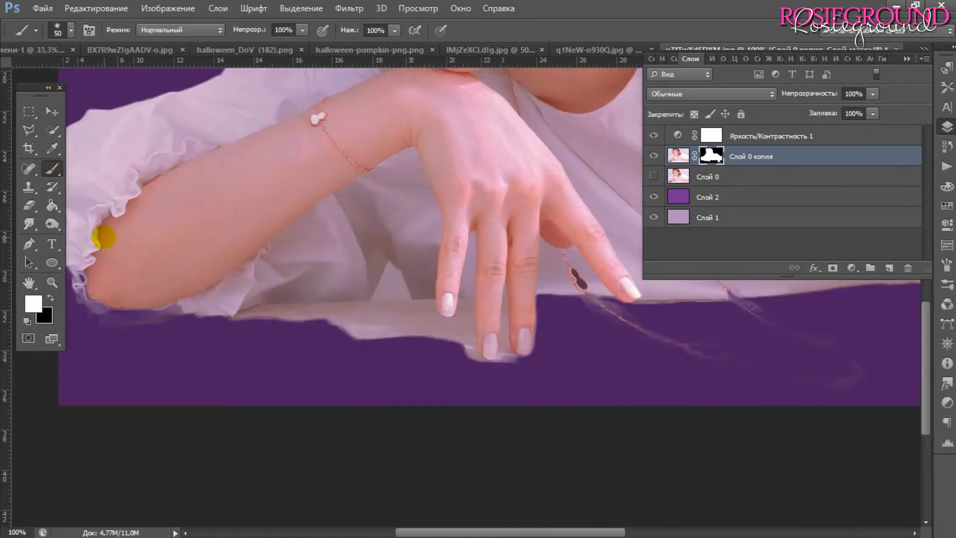
Outline the gap below the fingers, fill it with purple and deselect.
{"action": "key", "text": "l"}
{"action": "left_click", "coordinate": [433, 299]}
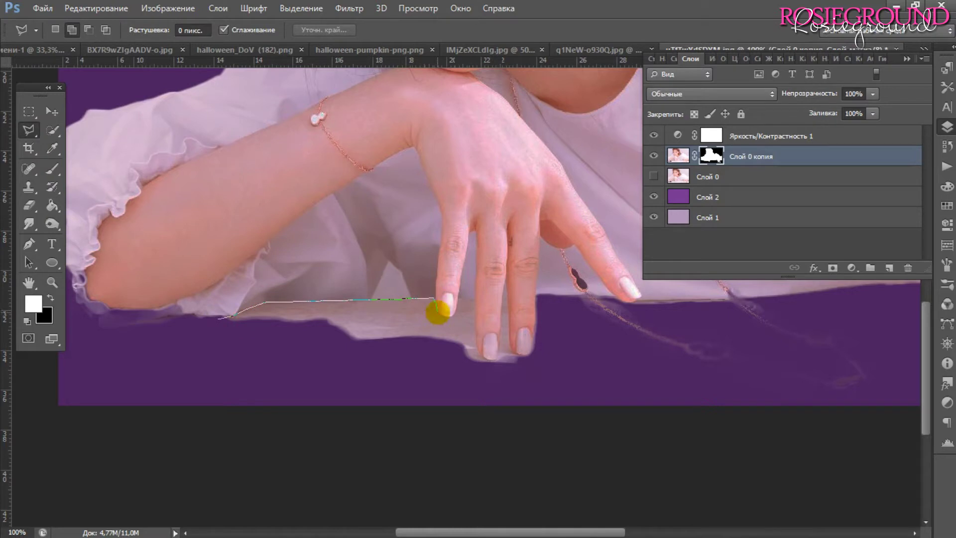
{"action": "left_click", "coordinate": [473, 299]}
{"action": "left_click", "coordinate": [480, 355]}
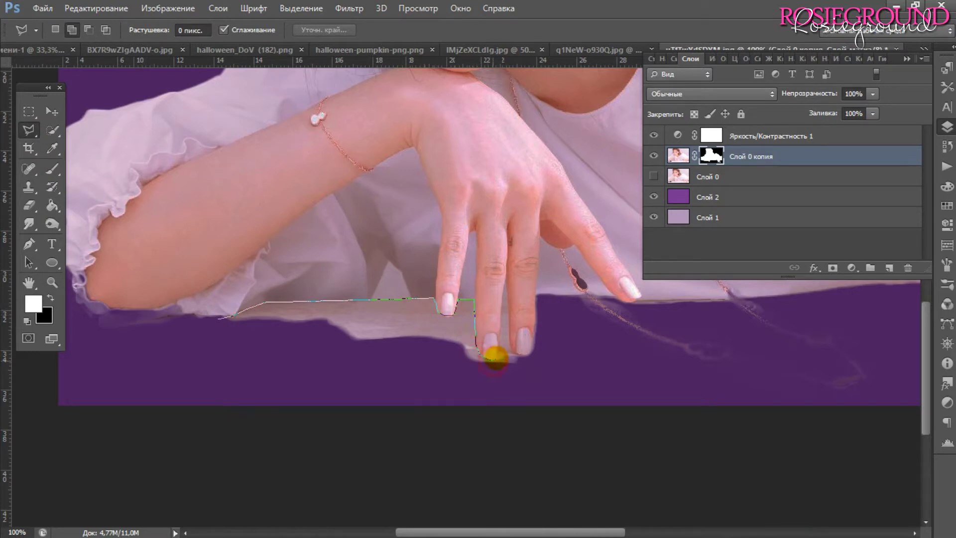
{"action": "left_click", "coordinate": [523, 381]}
{"action": "left_click", "coordinate": [222, 318]}
{"action": "left_click", "coordinate": [302, 8]}
{"action": "key", "text": "Delete"}
{"action": "key", "text": "ctrl+d"}
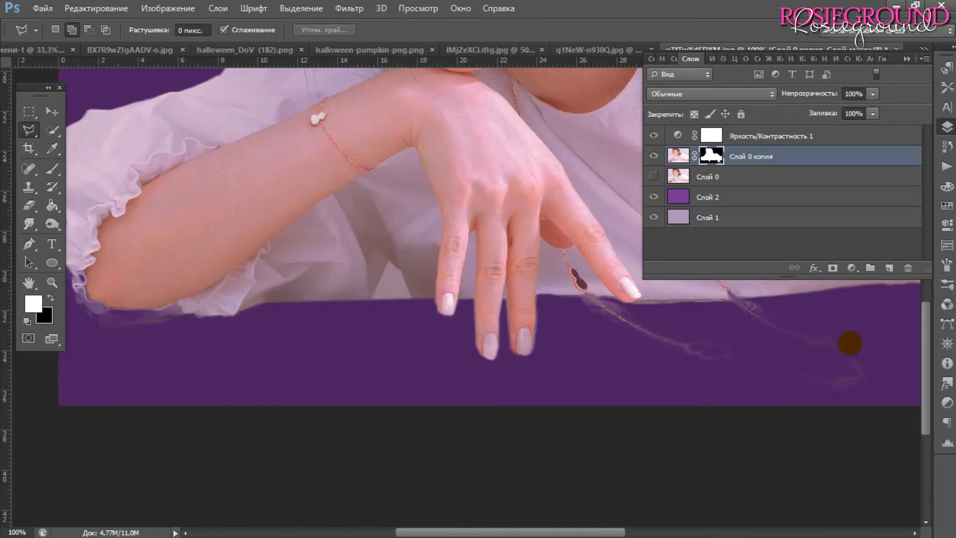
Drag the portrait layer onto the Без имени-1 Halloween document.
{"action": "scroll", "coordinate": [619, 384], "scroll_direction": "up", "scroll_amount": 1}
{"action": "scroll", "coordinate": [268, 326], "scroll_direction": "up", "scroll_amount": 6}
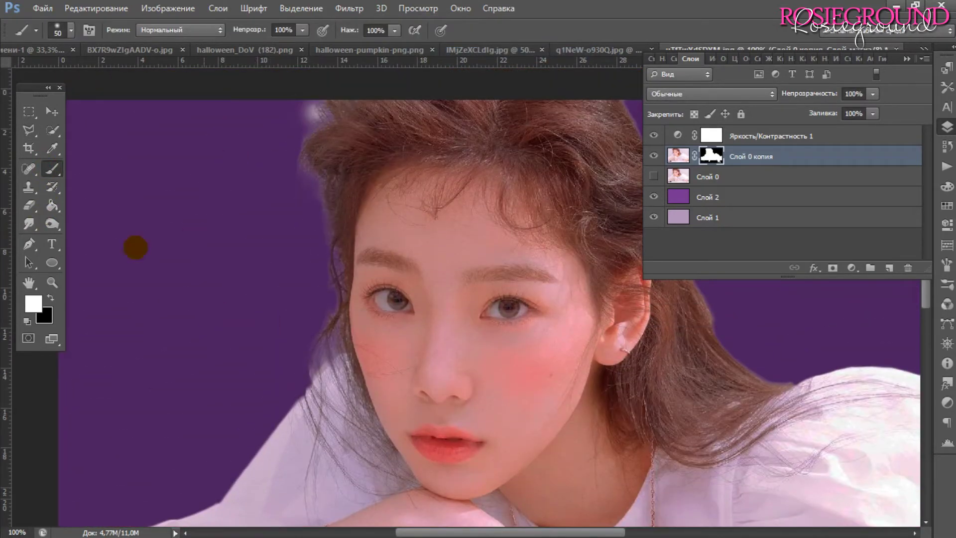
{"action": "key", "text": "ctrl+minus"}
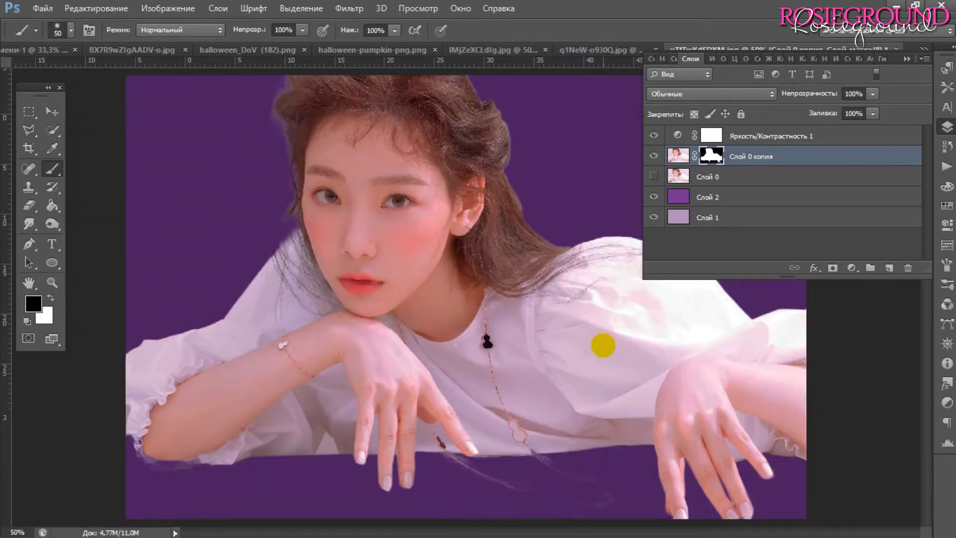
{"action": "key", "text": "ctrl+minus"}
{"action": "key", "text": "v"}
{"action": "mouse_move", "coordinate": [603, 344]}
{"action": "left_mouse_down"}
{"action": "mouse_move", "coordinate": [499, 287]}
{"action": "mouse_move", "coordinate": [736, 142]}
{"action": "left_mouse_up"}
{"action": "left_click_drag", "start_coordinate": [548, 293], "coordinate": [550, 299]}
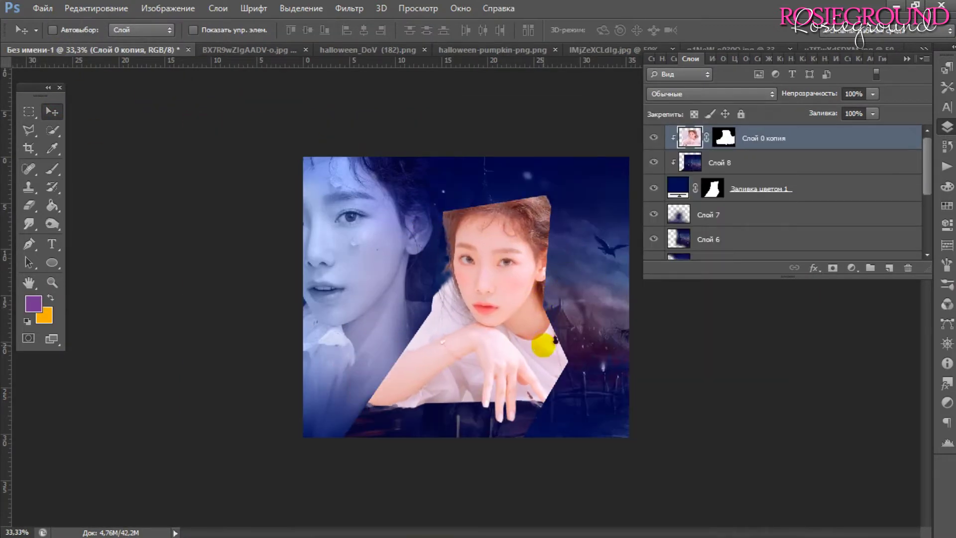
Copy the pumpkin into the composite, shrink and narrow it, and place it under her chin.
{"action": "left_click", "coordinate": [465, 54]}
{"action": "left_click_drag", "start_coordinate": [299, 84], "coordinate": [478, 349]}
{"action": "key", "text": "ctrl+t"}
{"action": "mouse_move", "coordinate": [389, 315]}
{"action": "left_mouse_down"}
{"action": "mouse_move", "coordinate": [341, 267]}
{"action": "mouse_move", "coordinate": [397, 311]}
{"action": "left_mouse_up"}
{"action": "key", "text": "Return"}
{"action": "left_click_drag", "start_coordinate": [520, 322], "coordinate": [520, 344]}
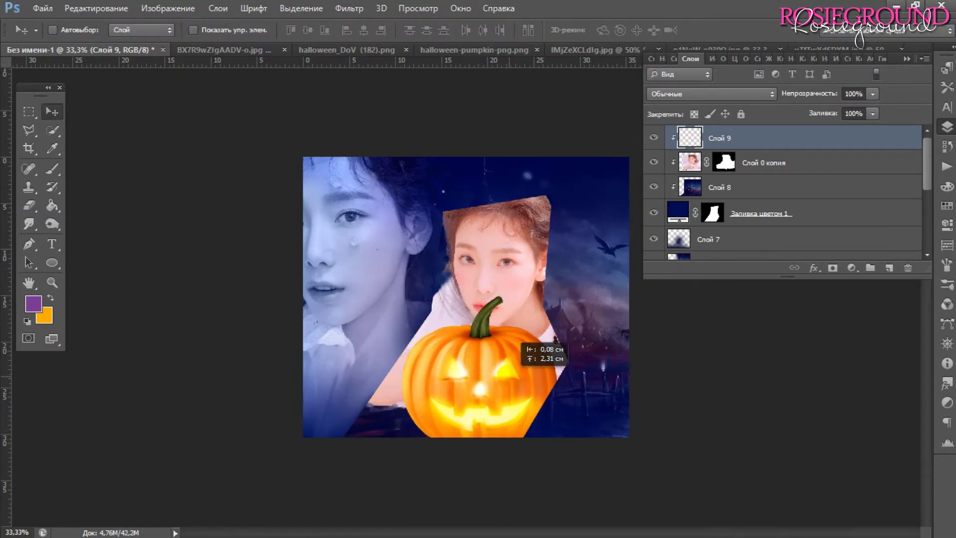
{"action": "key", "text": "ctrl+t"}
{"action": "left_click_drag", "start_coordinate": [556, 379], "coordinate": [535, 378]}
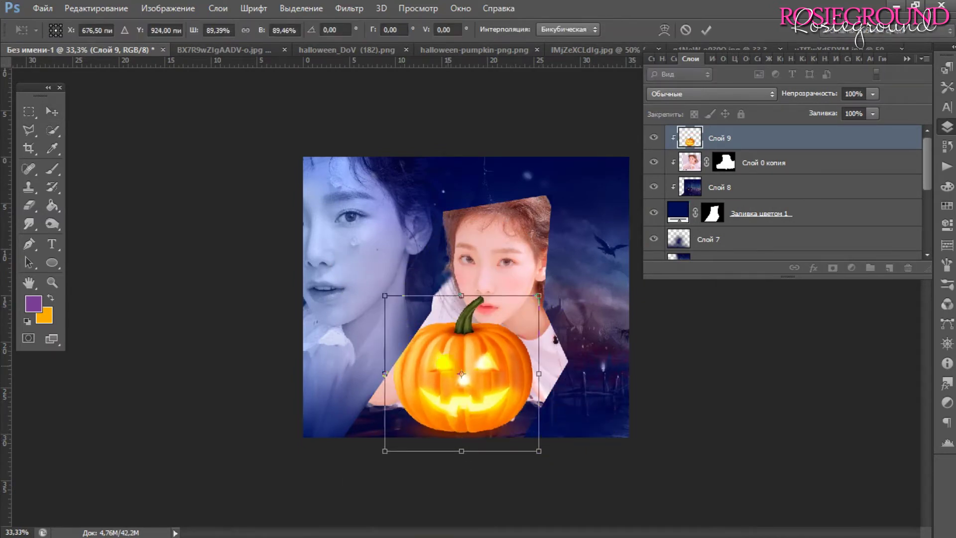
{"action": "key", "text": "Return"}
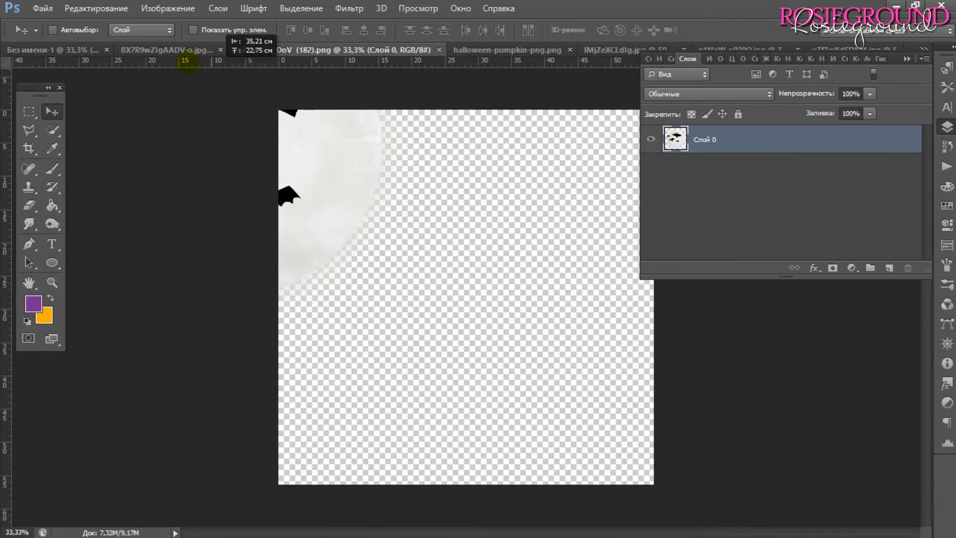
Bring in the bats-and-moon image, scale it down and nudge the moon below her chin.
{"action": "key", "text": "ctrl+t"}
{"action": "left_click_drag", "start_coordinate": [342, 214], "coordinate": [437, 314]}
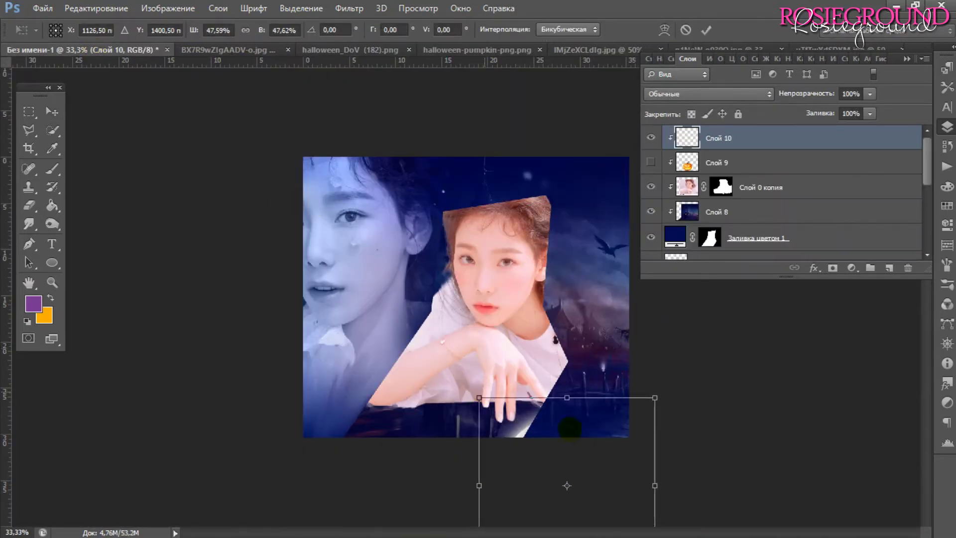
{"action": "left_click_drag", "start_coordinate": [391, 296], "coordinate": [403, 308]}
{"action": "left_click_drag", "start_coordinate": [567, 471], "coordinate": [550, 454]}
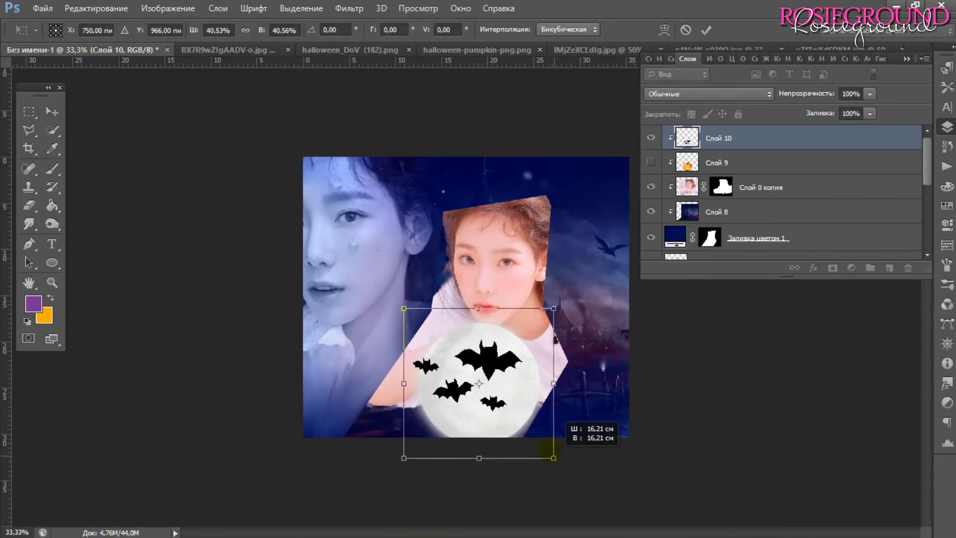
{"action": "key", "text": "Return"}
{"action": "left_click_drag", "start_coordinate": [474, 336], "coordinate": [481, 342]}
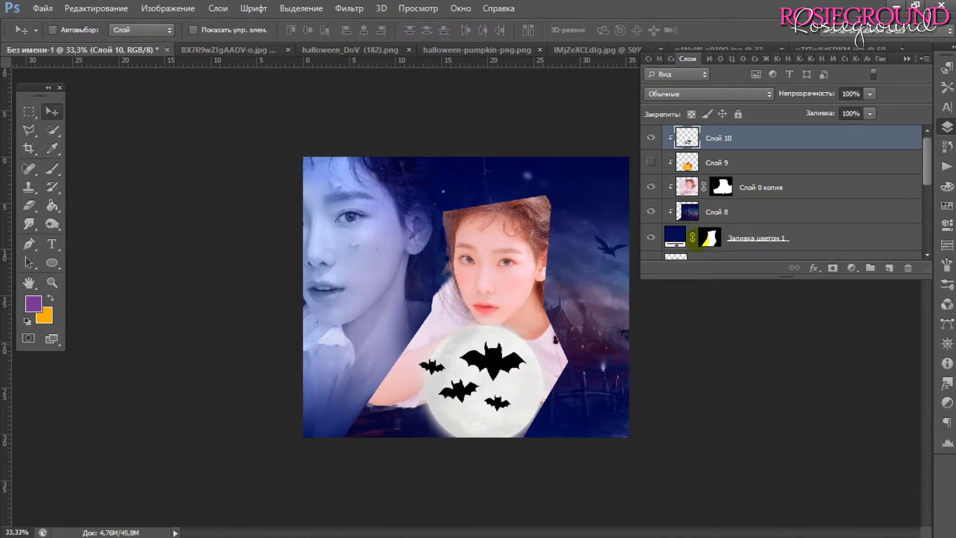
{"action": "scroll", "coordinate": [495, 333], "scroll_direction": "up", "scroll_amount": 1}
Duplicate the portrait layer, move the copy to the top and clip it to the layer below.
{"action": "scroll", "coordinate": [495, 333], "scroll_direction": "up", "scroll_amount": 1}
{"action": "scroll", "coordinate": [495, 333], "scroll_direction": "down", "scroll_amount": 1}
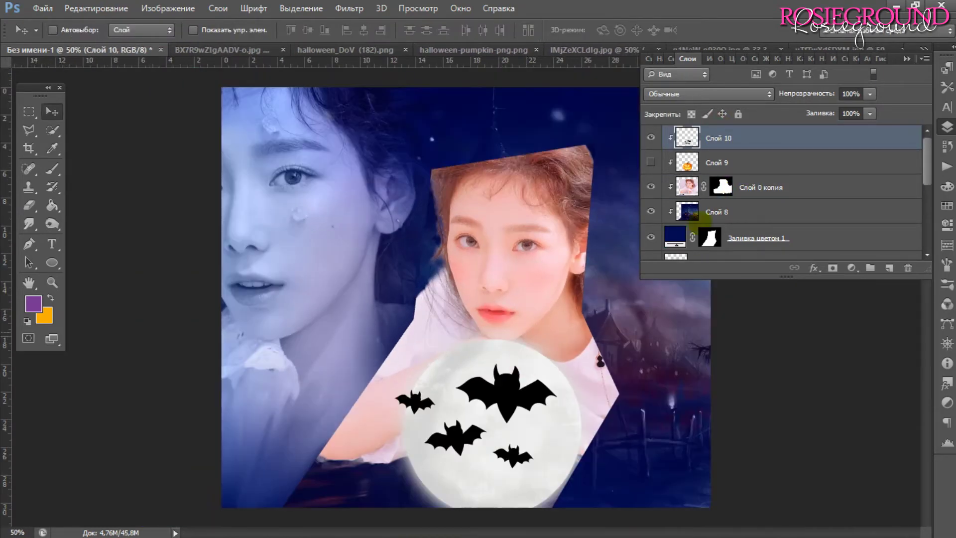
{"action": "left_click", "coordinate": [757, 188]}
{"action": "key", "text": "ctrl+j"}
{"action": "left_click_drag", "start_coordinate": [757, 180], "coordinate": [747, 131]}
{"action": "right_click", "coordinate": [747, 138]}
{"action": "left_click", "coordinate": [518, 249]}
Paint the portrait copy's mask black to hide her hands so the moon and bats show.
{"action": "left_click", "coordinate": [729, 162]}
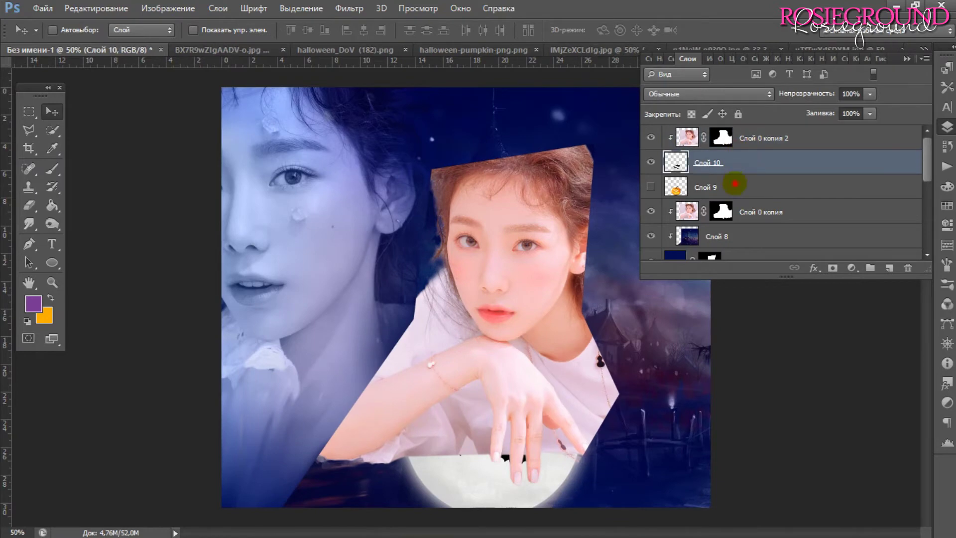
{"action": "left_click", "coordinate": [704, 187], "text": "shift"}
{"action": "left_click", "coordinate": [721, 138]}
{"action": "key", "text": "b"}
{"action": "key", "text": "d"}
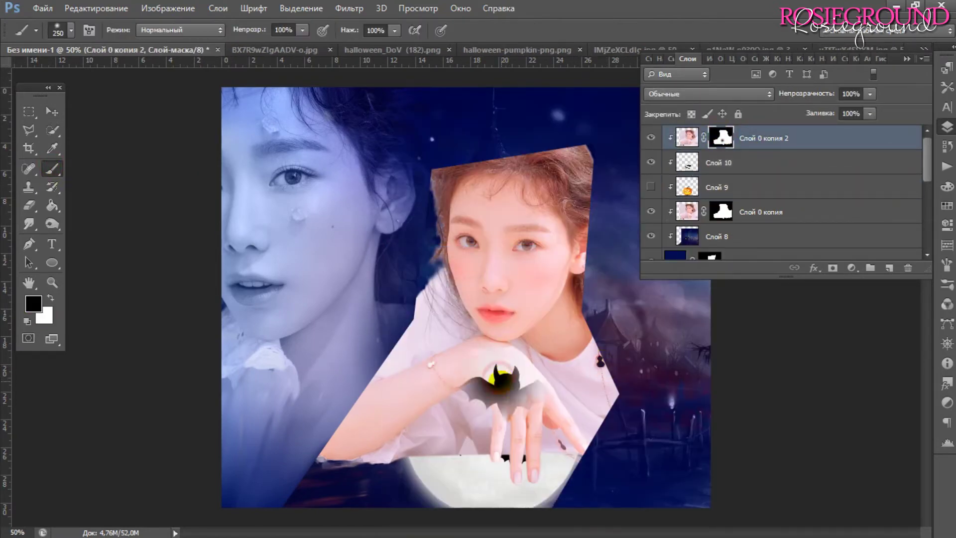
{"action": "mouse_move", "coordinate": [548, 443]}
{"action": "left_mouse_down"}
{"action": "mouse_move", "coordinate": [552, 454]}
{"action": "mouse_move", "coordinate": [557, 406]}
{"action": "left_mouse_up"}
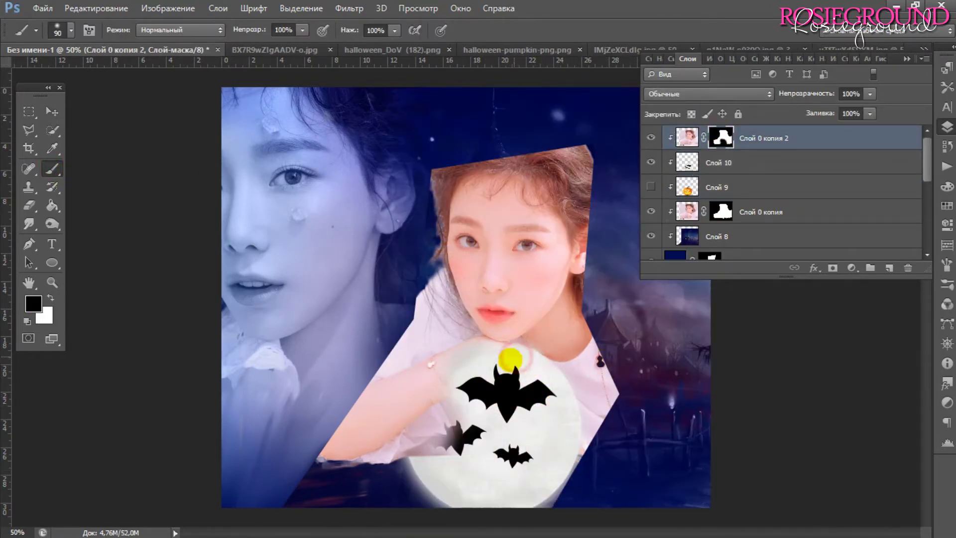
{"action": "key", "text": "ctrl+plus"}
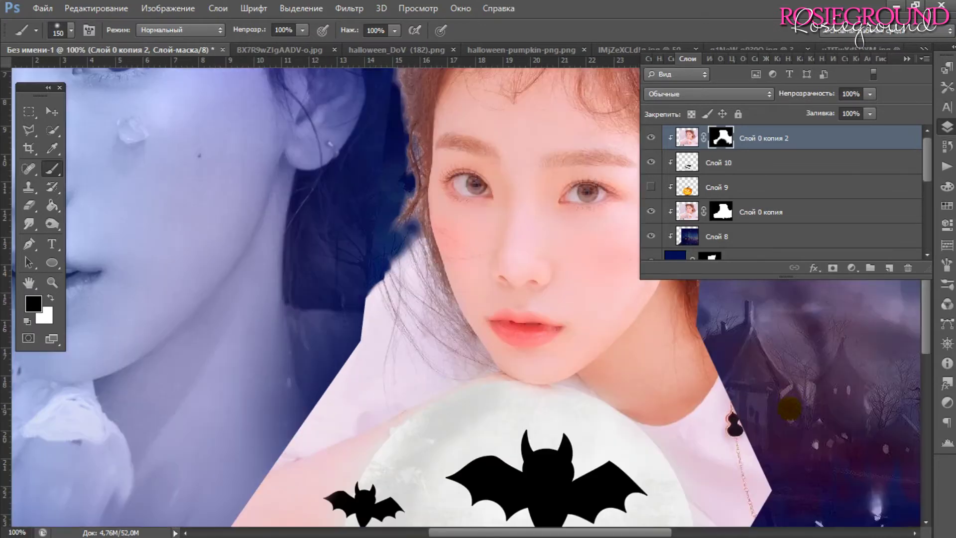
Add new layer Слой 11 above the bats and sample a brown painting colour.
{"action": "left_click", "coordinate": [737, 162]}
{"action": "key", "text": "ctrl+shift+alt+n"}
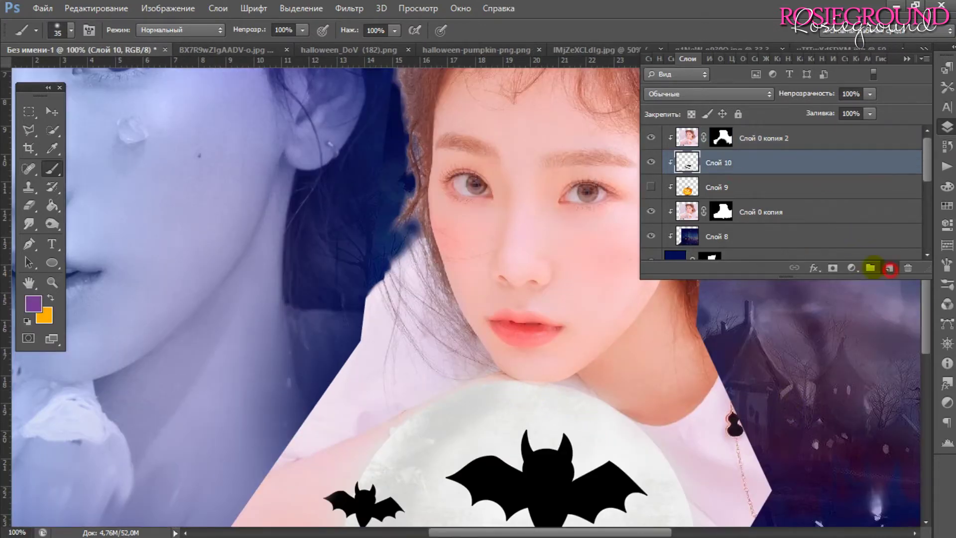
{"action": "key", "text": "i"}
{"action": "left_click", "coordinate": [29, 302]}
{"action": "key", "text": "Return"}
{"action": "key", "text": "b"}
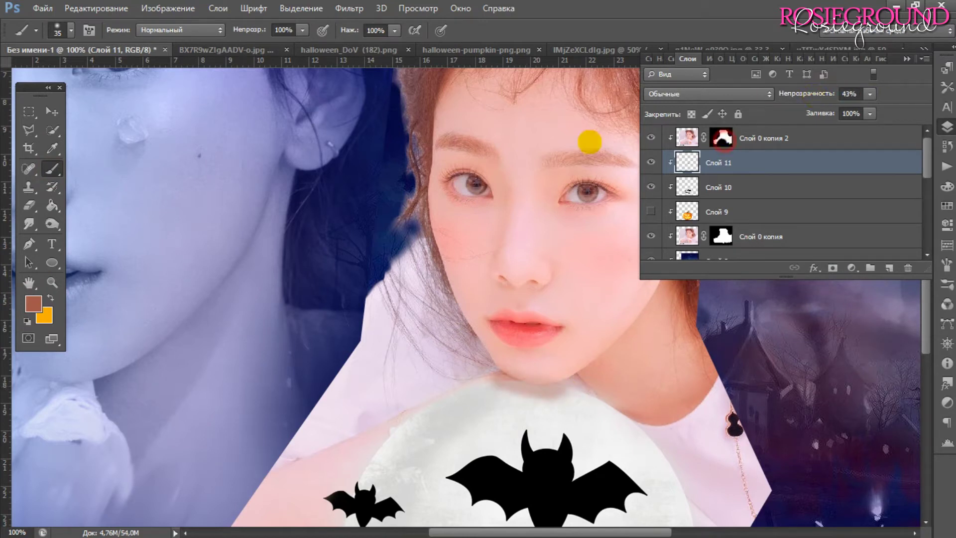
{"action": "left_click", "coordinate": [722, 140]}
{"action": "key", "text": "d"}
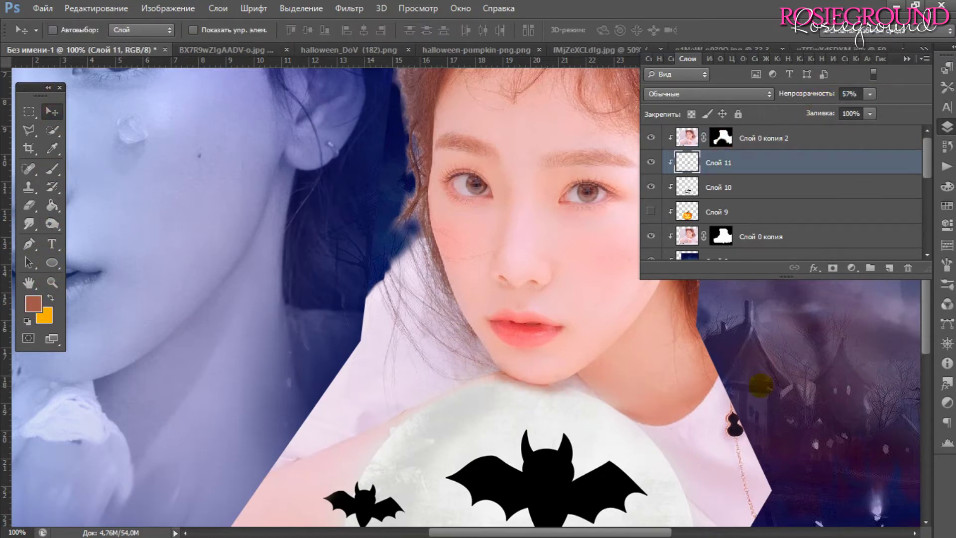
Scale the bats-and-moon layer Слой 10 down to about 95%.
{"action": "scroll", "coordinate": [760, 385], "scroll_direction": "down", "scroll_amount": 3}
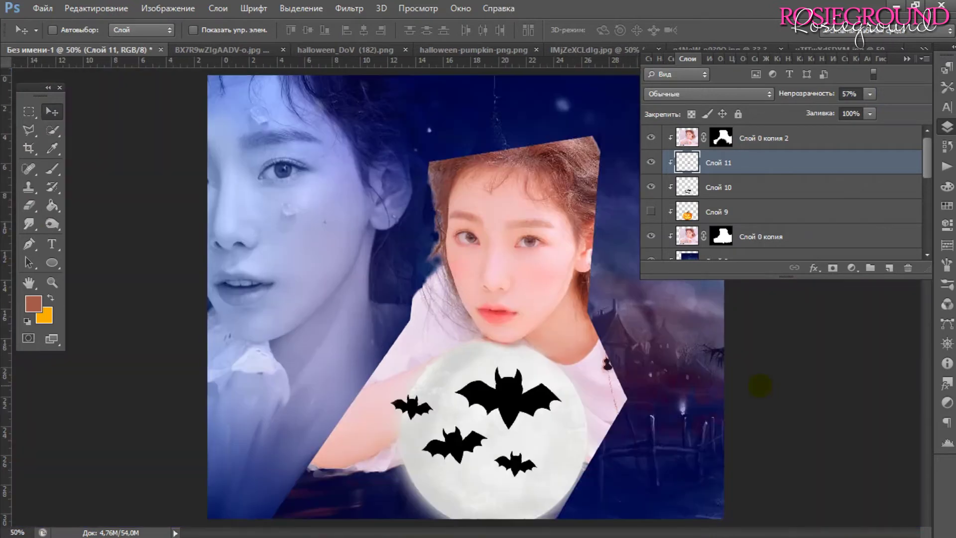
{"action": "scroll", "coordinate": [760, 386], "scroll_direction": "up", "scroll_amount": 1}
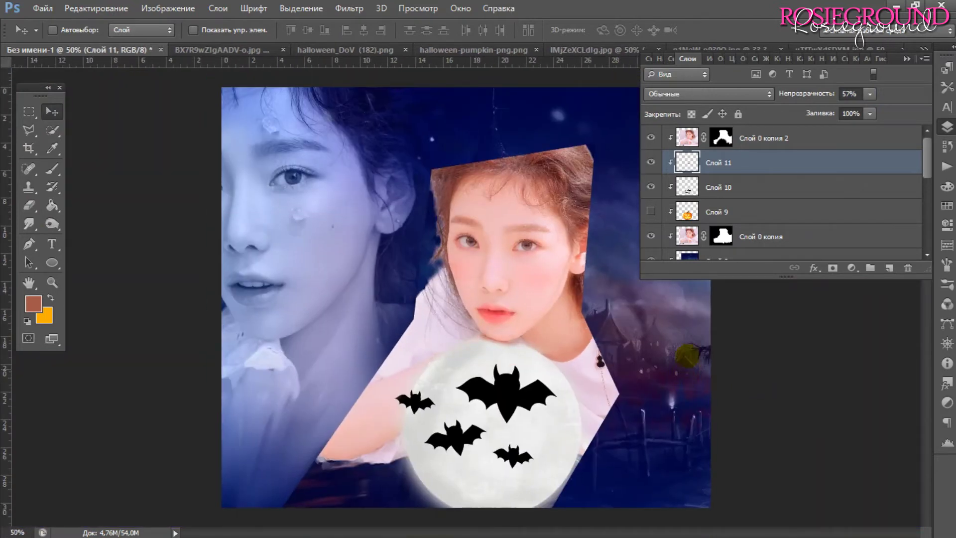
{"action": "left_click", "coordinate": [717, 189]}
{"action": "key", "text": "ctrl+t"}
{"action": "scroll", "coordinate": [482, 418], "scroll_direction": "down", "scroll_amount": 1}
{"action": "left_click_drag", "start_coordinate": [559, 456], "coordinate": [550, 450]}
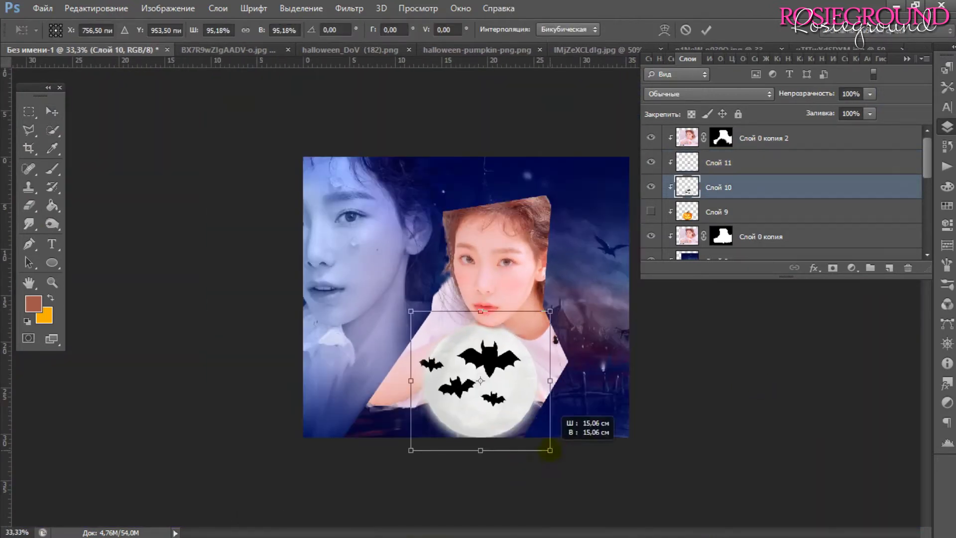
Confirm the smaller moon, move the pumpkin layer above the bats, show it and reposition it.
{"action": "key", "text": "Return"}
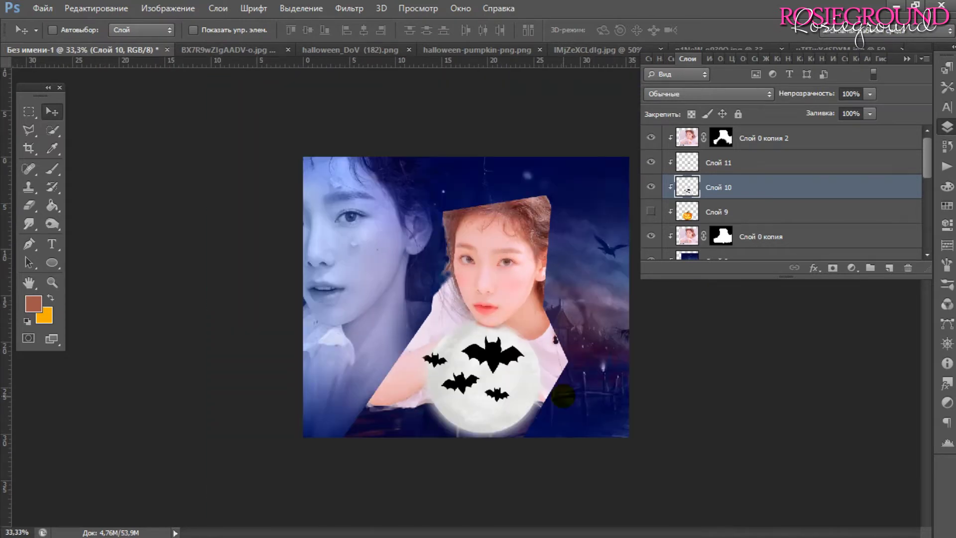
{"action": "left_click_drag", "start_coordinate": [717, 212], "coordinate": [717, 185]}
{"action": "left_click", "coordinate": [651, 187]}
{"action": "left_click_drag", "start_coordinate": [513, 368], "coordinate": [515, 394]}
{"action": "left_click", "coordinate": [28, 129]}
{"action": "right_click", "coordinate": [491, 330]}
{"action": "key", "text": "v"}
{"action": "left_click_drag", "start_coordinate": [548, 364], "coordinate": [558, 326]}
Resize the pumpkin, nudge it upward and hide the bats-and-moon layer.
{"action": "key", "text": "ctrl+t"}
{"action": "key", "text": "Return"}
{"action": "key", "text": "r"}
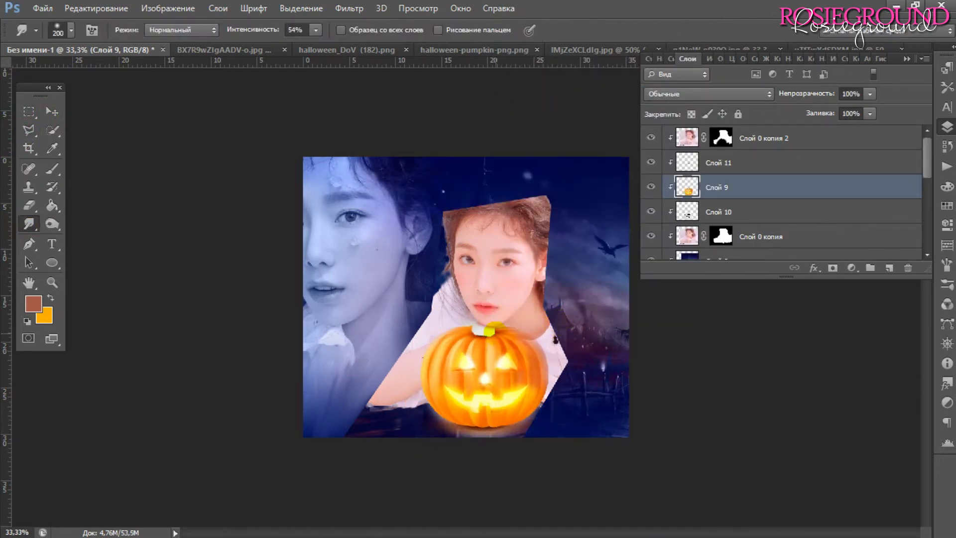
{"action": "key", "text": "v"}
{"action": "left_click_drag", "start_coordinate": [248, 253], "coordinate": [274, 314]}
{"action": "left_click", "coordinate": [651, 211]}
Duplicate the top portrait copy and paint its mask to blend the pumpkin top into her chin.
{"action": "left_click", "coordinate": [729, 141]}
{"action": "key", "text": "ctrl+j"}
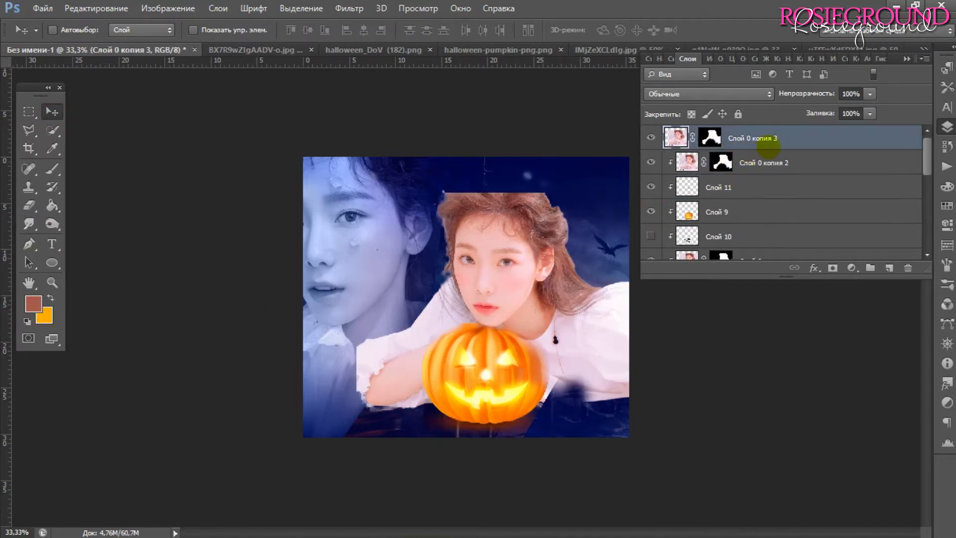
{"action": "scroll", "coordinate": [652, 349], "scroll_direction": "up", "scroll_amount": 2}
{"action": "left_click", "coordinate": [721, 138]}
{"action": "left_click", "coordinate": [651, 162]}
{"action": "key", "text": "d"}
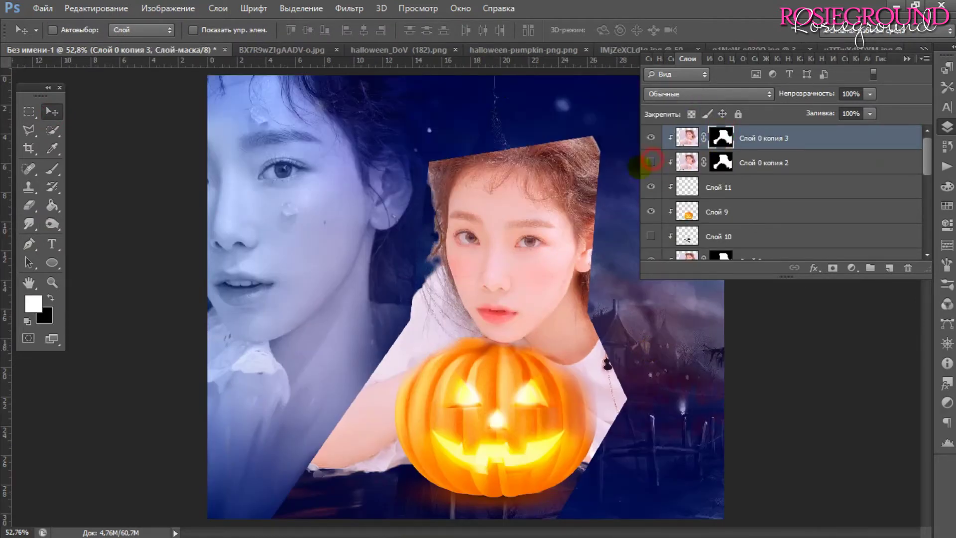
{"action": "key", "text": "b"}
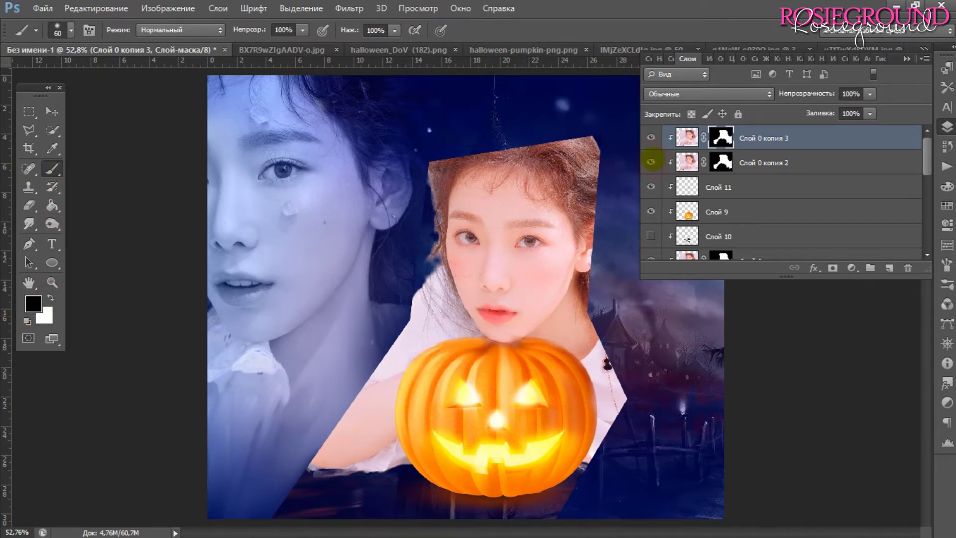
{"action": "left_click_drag", "start_coordinate": [513, 349], "coordinate": [587, 397]}
{"action": "key", "text": "alt+bracketleft"}
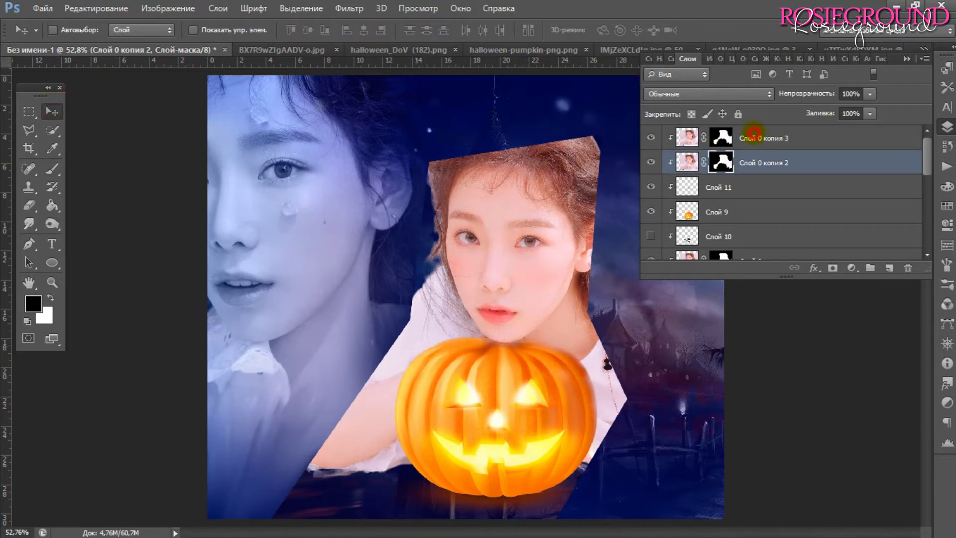
Scale the girl and pumpkin layers together to about 93% and shift them back into place.
{"action": "left_click", "coordinate": [717, 211], "text": "shift"}
{"action": "key", "text": "ctrl+t"}
{"action": "left_click_drag", "start_coordinate": [330, 155], "coordinate": [619, 291]}
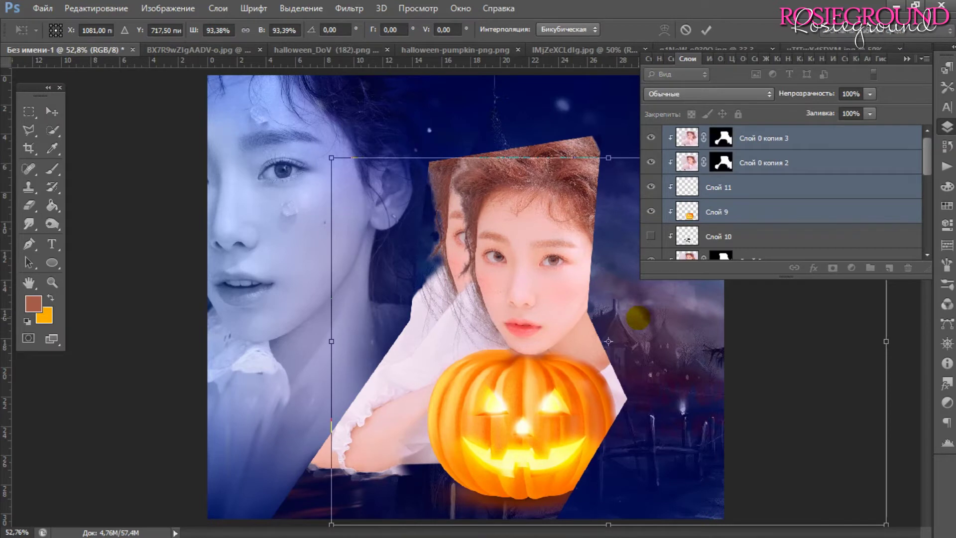
{"action": "key", "text": "Escape"}
{"action": "key", "text": "ctrl+alt+z"}
{"action": "left_click", "coordinate": [740, 237], "text": "shift"}
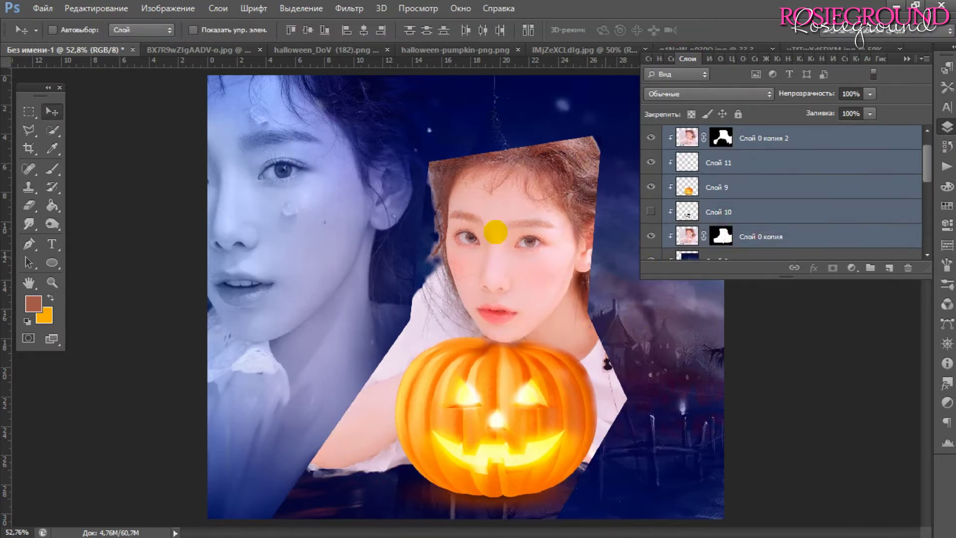
{"action": "key", "text": "ctrl+t"}
{"action": "left_click_drag", "start_coordinate": [291, 132], "coordinate": [330, 157]}
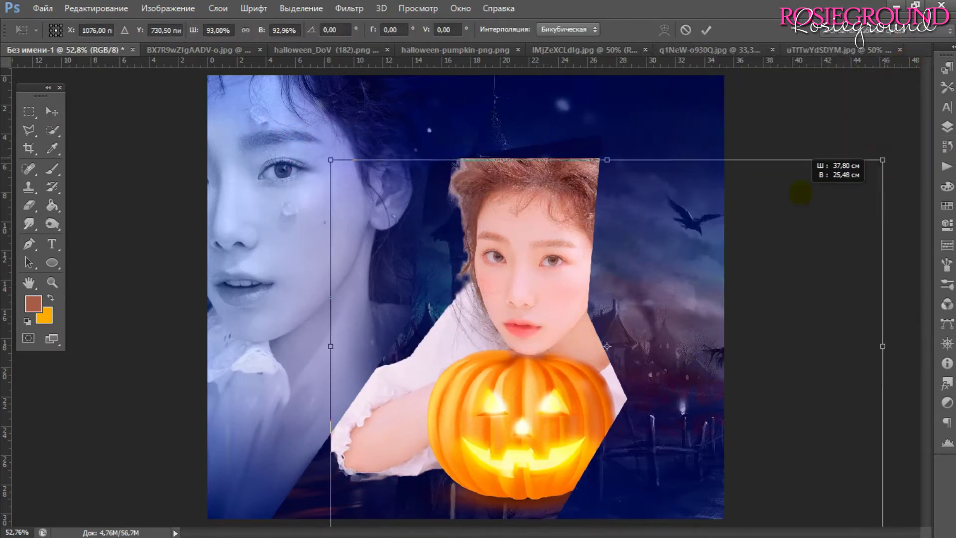
{"action": "left_click_drag", "start_coordinate": [799, 188], "coordinate": [799, 245]}
{"action": "key", "text": "Return"}
{"action": "left_click_drag", "start_coordinate": [622, 364], "coordinate": [625, 307]}
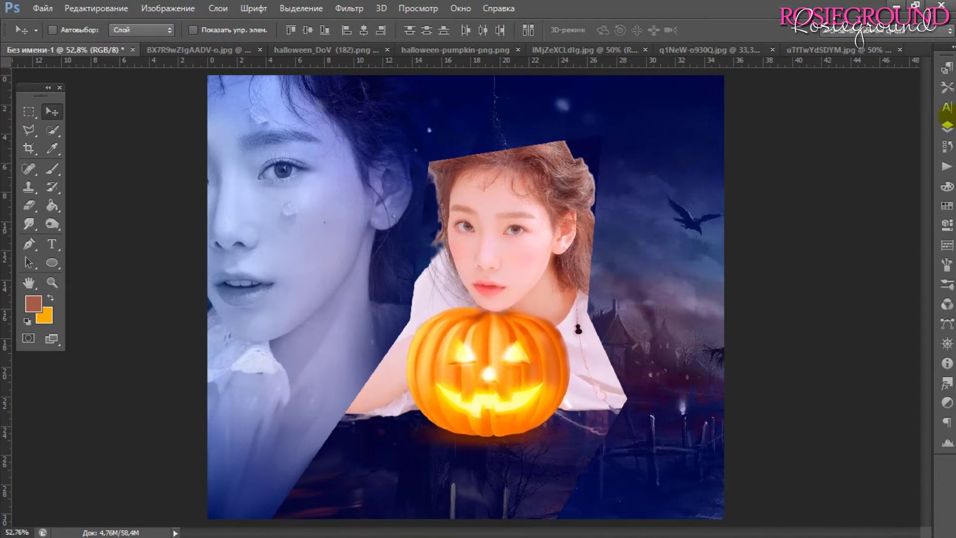
{"action": "left_click", "coordinate": [947, 127]}
Draw a dark-blue circle, shift it left, and clip the photo and pumpkin layers into it.
{"action": "key", "text": "i"}
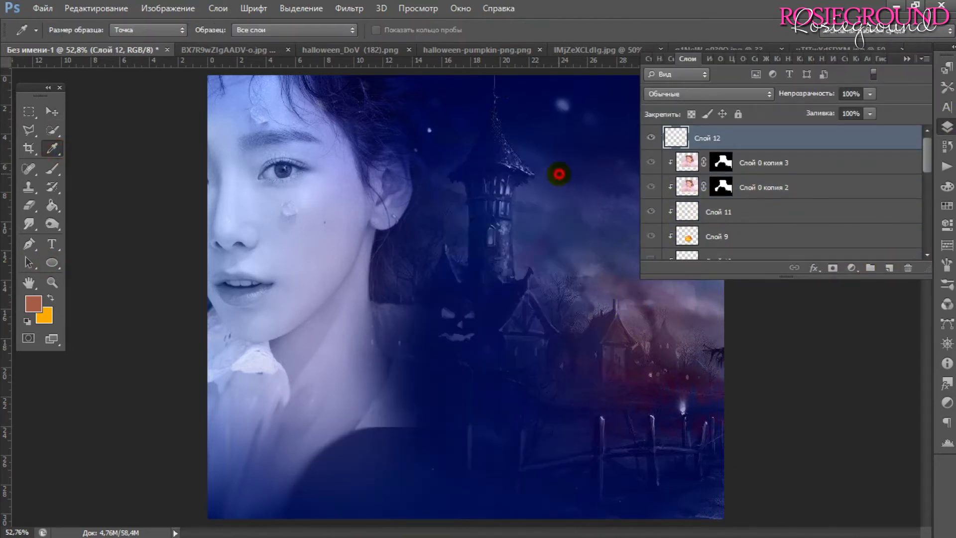
{"action": "left_click", "coordinate": [52, 262]}
{"action": "left_click_drag", "start_coordinate": [396, 191], "coordinate": [652, 447]}
{"action": "key", "text": "v"}
{"action": "left_click_drag", "start_coordinate": [358, 264], "coordinate": [310, 264]}
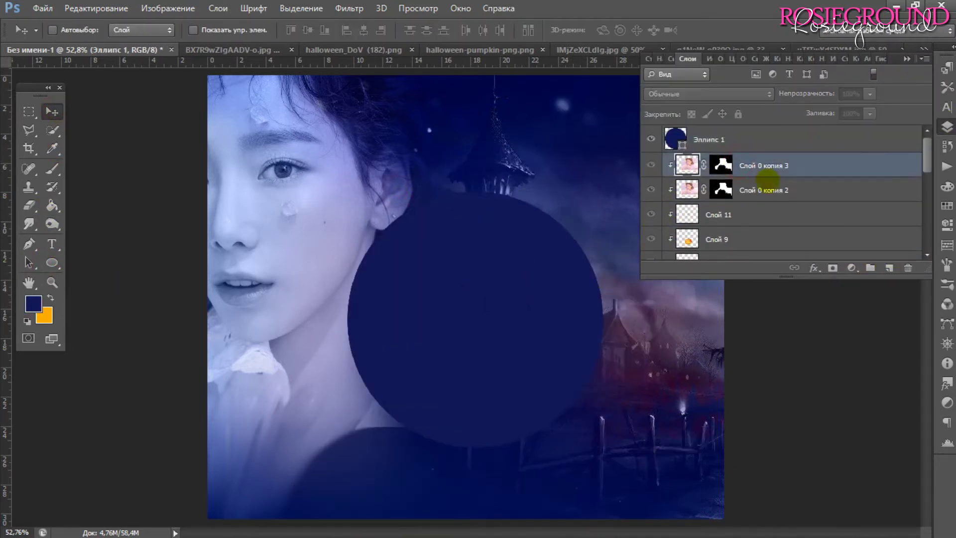
{"action": "key", "text": "ctrl+]"}
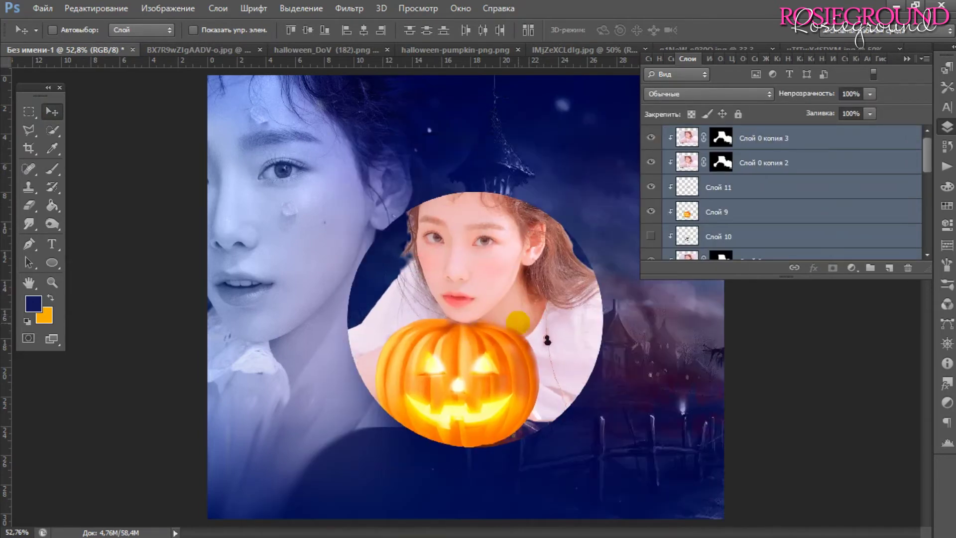
Scale the clipped photo and pumpkin to about 89% and nudge them slightly up-left.
{"action": "key", "text": "ctrl+t"}
{"action": "left_click_drag", "start_coordinate": [176, 144], "coordinate": [264, 192]}
{"action": "left_click_drag", "start_coordinate": [692, 361], "coordinate": [644, 355]}
{"action": "key", "text": "Return"}
{"action": "scroll", "coordinate": [787, 199], "scroll_direction": "down", "scroll_amount": 1}
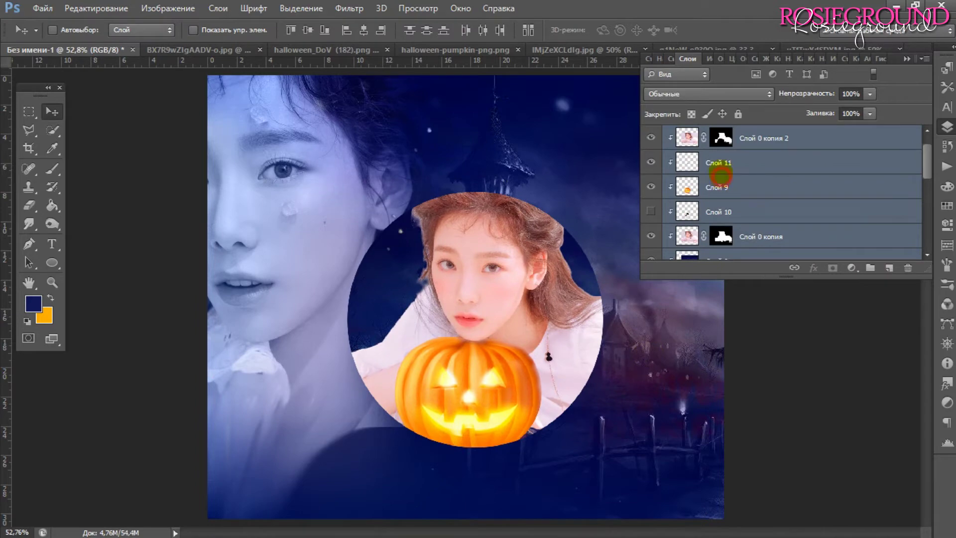
Lower Слой 11 to 57% opacity and duplicate it.
{"action": "left_click", "coordinate": [722, 163]}
{"action": "left_click_drag", "start_coordinate": [831, 94], "coordinate": [819, 94]}
{"action": "left_click_drag", "start_coordinate": [641, 333], "coordinate": [536, 327]}
On a new layer, paint a black shade atop the pumpkin.
{"action": "left_click", "coordinate": [51, 149]}
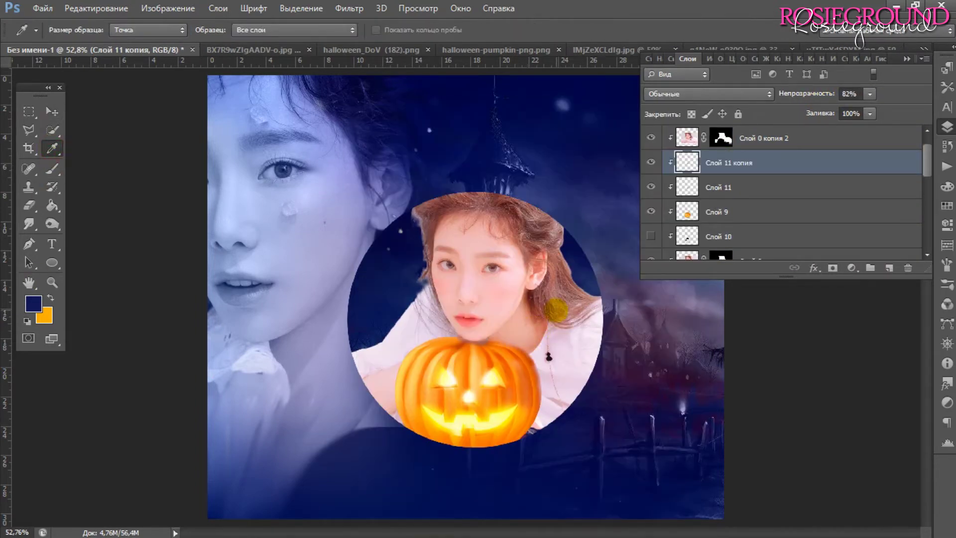
{"action": "left_click", "coordinate": [52, 169]}
{"action": "key", "text": "ctrl+shift+alt+n"}
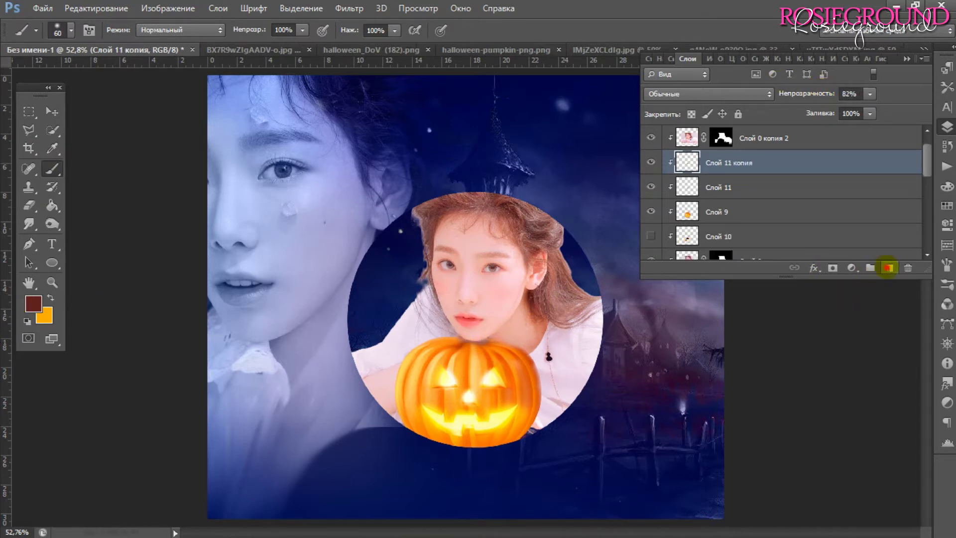
{"action": "left_click", "coordinate": [33, 304]}
{"action": "left_click_drag", "start_coordinate": [725, 284], "coordinate": [697, 416]}
{"action": "left_click", "coordinate": [945, 228]}
{"action": "left_click", "coordinate": [478, 343]}
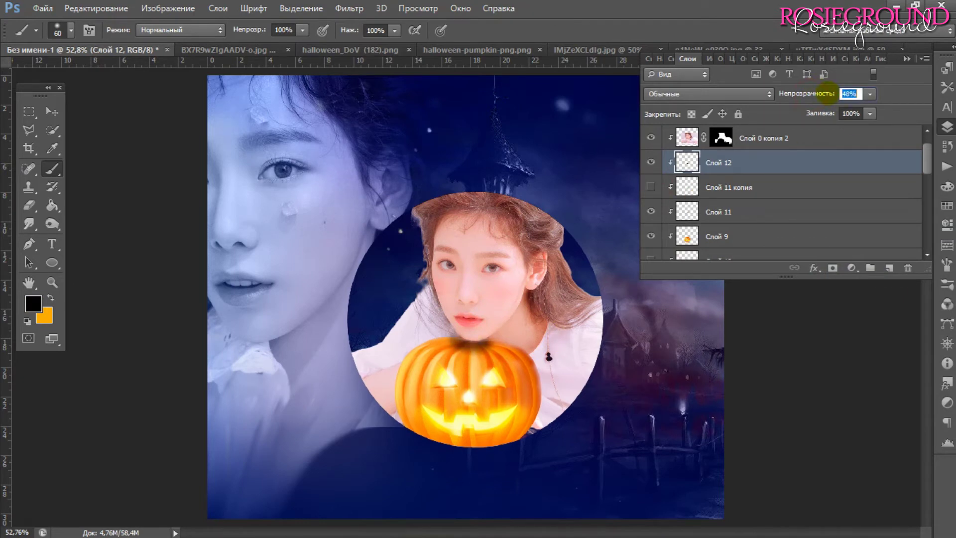
Nudge the pumpkin layers, Слой 9 through Слой 12, up a few pixels.
{"action": "left_click", "coordinate": [52, 110]}
{"action": "left_click", "coordinate": [717, 236]}
{"action": "scroll", "coordinate": [782, 199], "scroll_direction": "down", "scroll_amount": 1}
{"action": "left_click", "coordinate": [717, 138], "text": "shift"}
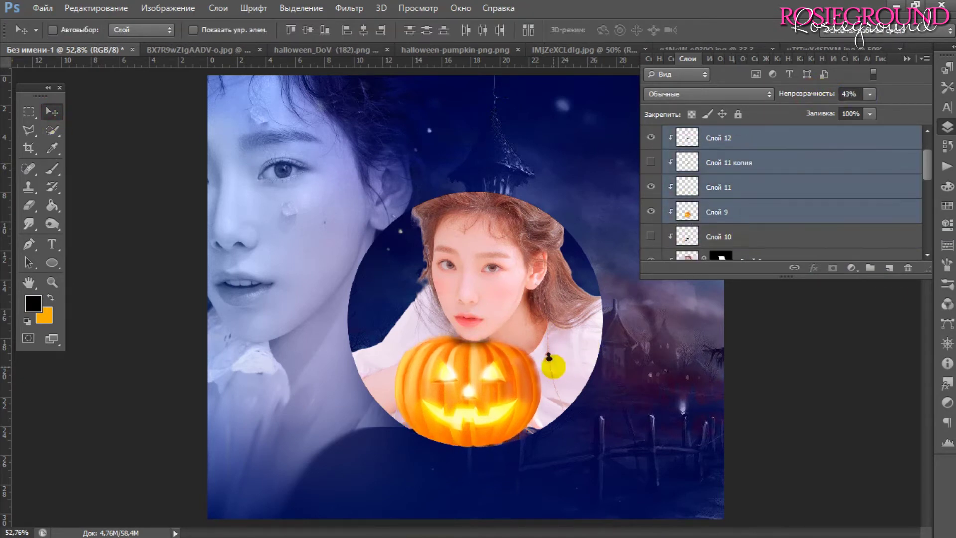
{"action": "key", "text": "shift+Up"}
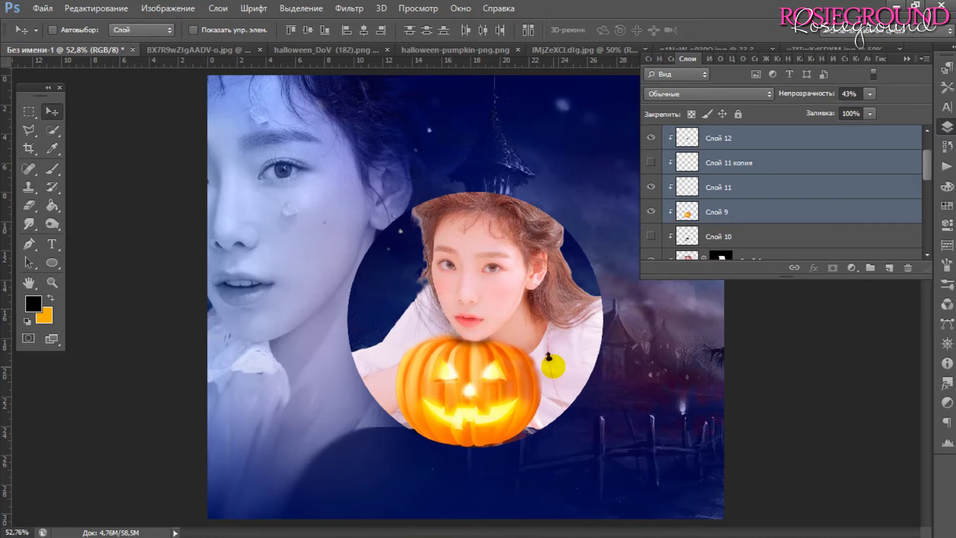
Select the Слой 0 копия mask and zoom to 100% on the portrait.
{"action": "left_click", "coordinate": [720, 187]}
{"action": "key", "text": "ctrl+1"}
{"action": "key", "text": "b"}
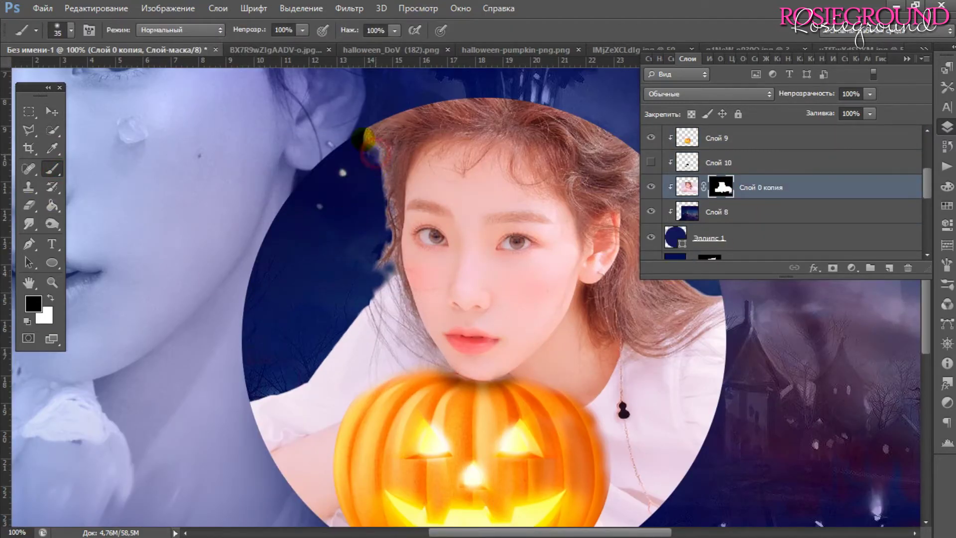
Paint black along the hair edges on the Слой 0 копия and Слой 0 копия 2 masks.
{"action": "left_click", "coordinate": [662, 168]}
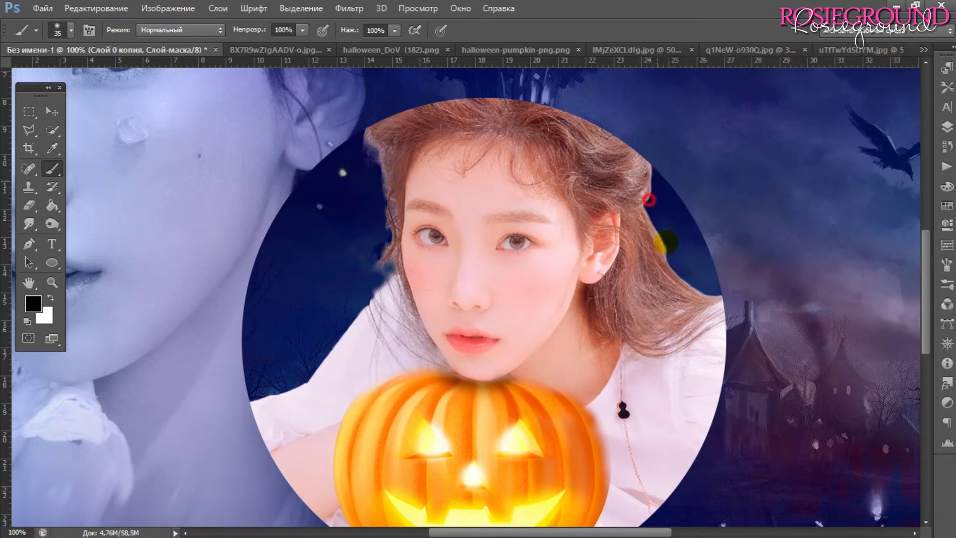
{"action": "left_click", "coordinate": [946, 128]}
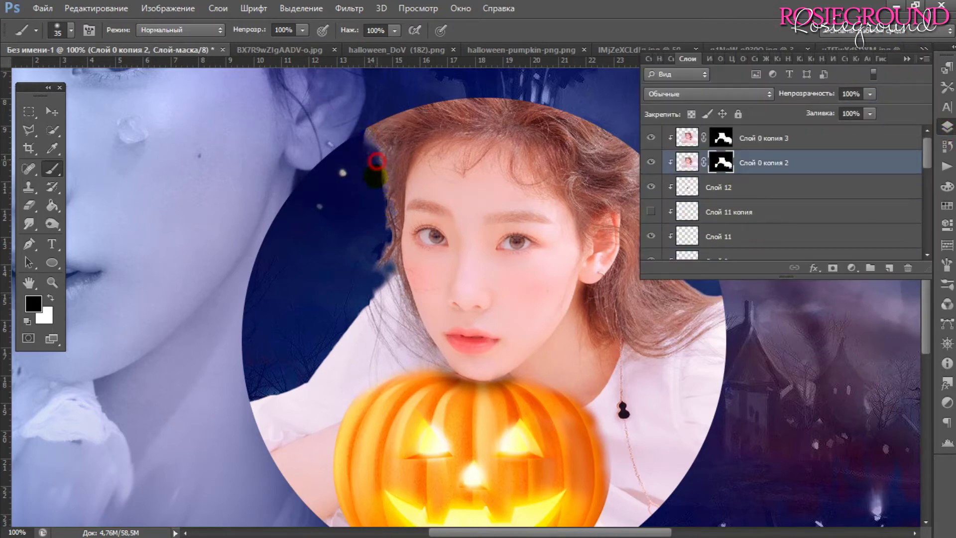
{"action": "left_click", "coordinate": [650, 184]}
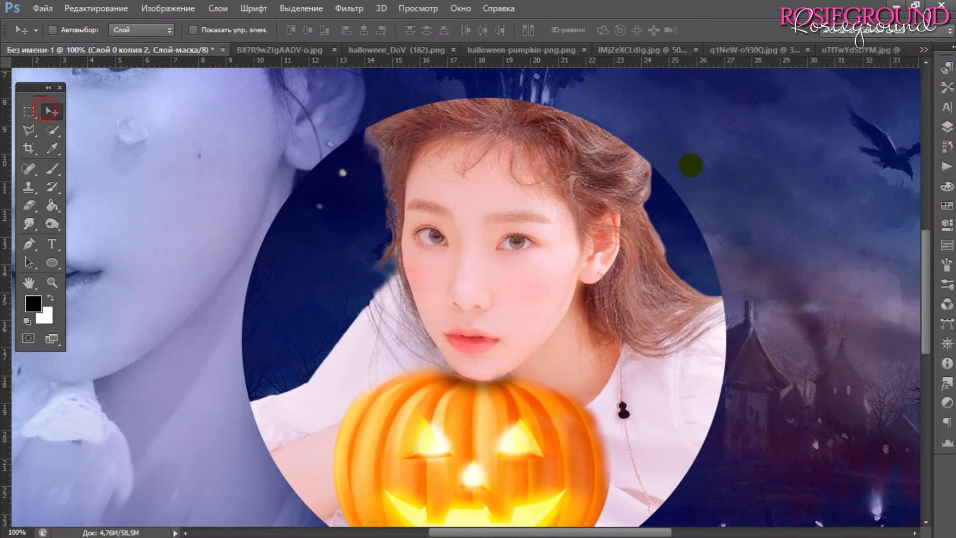
Shift and enlarge the town background Слой 8 inside the circle.
{"action": "left_click", "coordinate": [45, 110]}
{"action": "left_click", "coordinate": [946, 129]}
{"action": "left_click", "coordinate": [736, 212]}
{"action": "left_click_drag", "start_coordinate": [478, 279], "coordinate": [496, 293]}
{"action": "key", "text": "ctrl+minus"}
{"action": "key", "text": "ctrl+minus"}
{"action": "key", "text": "ctrl+minus"}
{"action": "key", "text": "ctrl+t"}
{"action": "left_click_drag", "start_coordinate": [610, 416], "coordinate": [615, 423]}
{"action": "key", "text": "Return"}
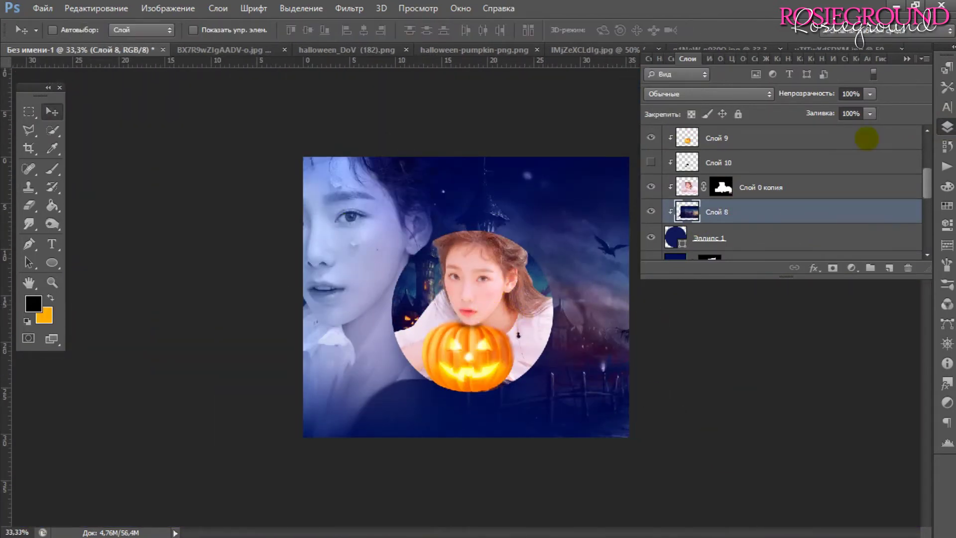
Duplicate Слой 8 to the top and erase it inside the circle around the girl and pumpkin.
{"action": "key", "text": "ctrl+j"}
{"action": "left_click_drag", "start_coordinate": [750, 225], "coordinate": [667, 126]}
{"action": "key", "text": "e"}
{"action": "mouse_move", "coordinate": [477, 319]}
{"action": "left_mouse_down"}
{"action": "mouse_move", "coordinate": [473, 269]}
{"action": "mouse_move", "coordinate": [463, 323]}
{"action": "mouse_move", "coordinate": [478, 363]}
{"action": "mouse_move", "coordinate": [453, 314]}
{"action": "left_mouse_up"}
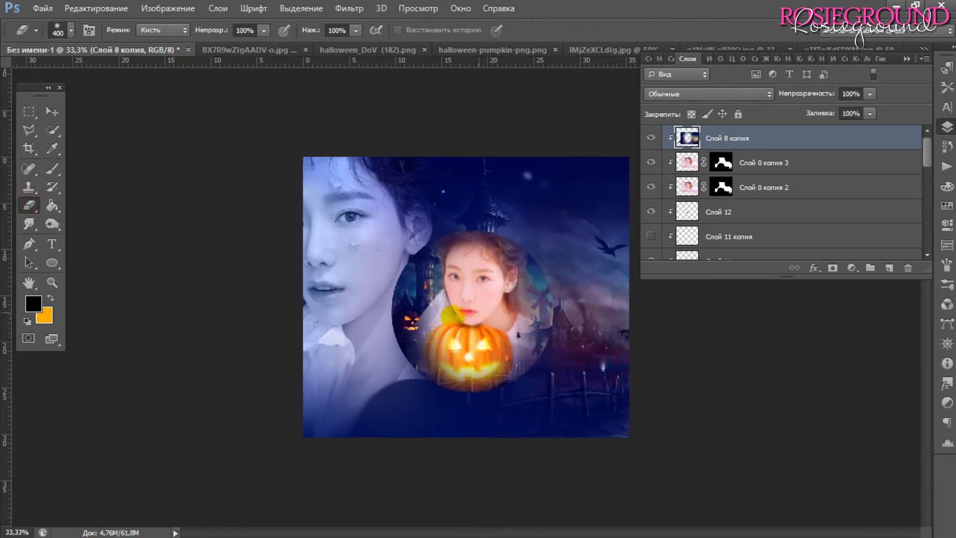
{"action": "key", "text": "e"}
{"action": "left_click_drag", "start_coordinate": [433, 348], "coordinate": [420, 375]}
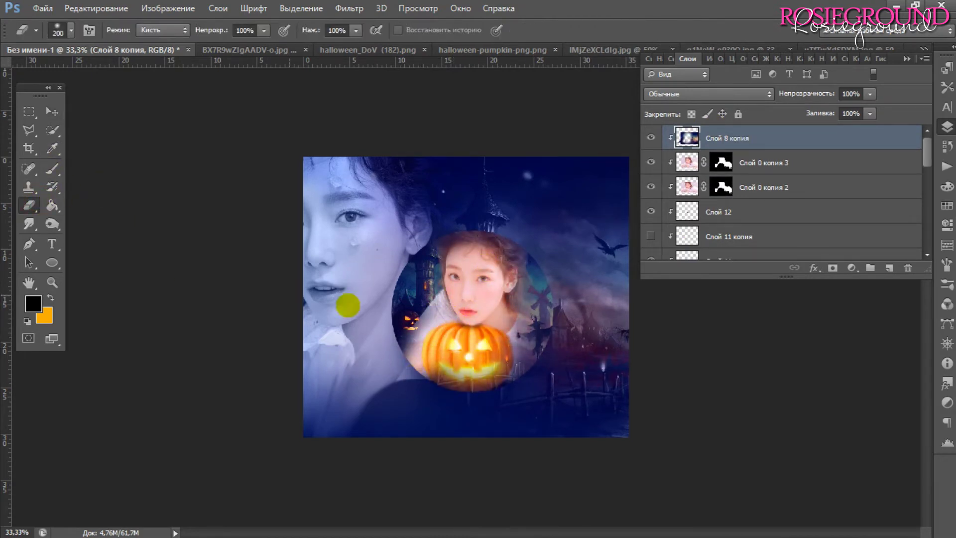
Apply a Medium Contrast (RGB) Curves preset to the portrait Слой 0 копия 3.
{"action": "key", "text": "v"}
{"action": "key", "text": "ctrl+plus"}
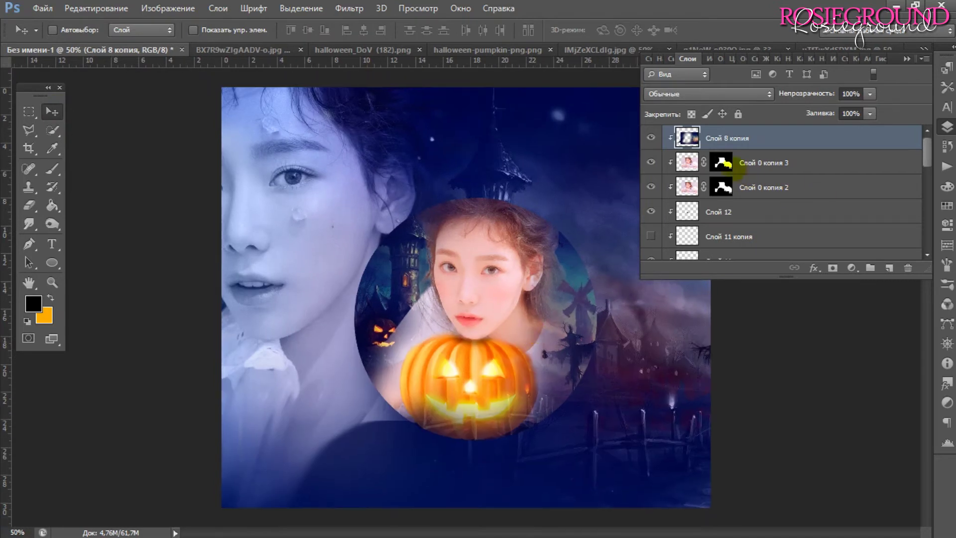
{"action": "left_click", "coordinate": [781, 160]}
{"action": "key", "text": "ctrl+m"}
{"action": "left_click", "coordinate": [662, 248]}
{"action": "left_click", "coordinate": [679, 262]}
{"action": "left_click", "coordinate": [896, 247]}
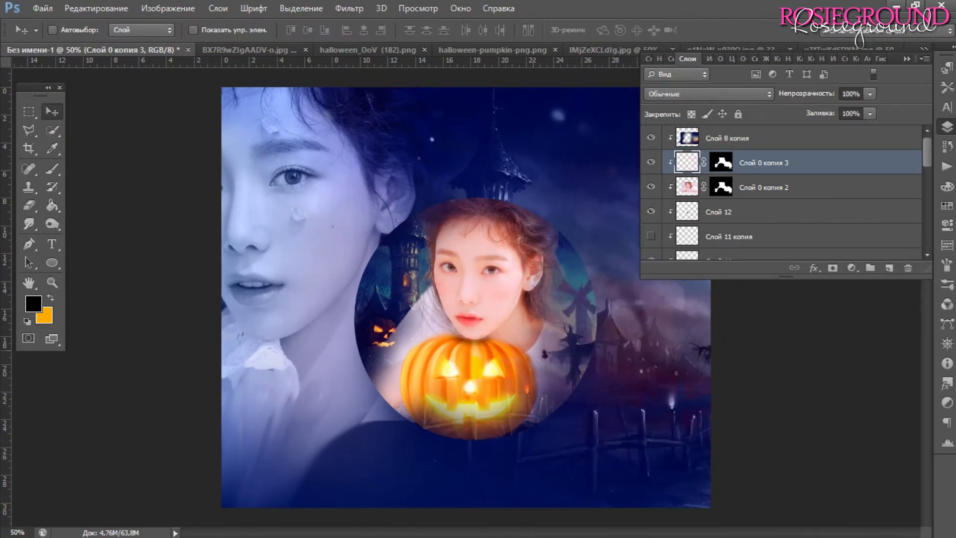
Paint an orange glow around the girl on new Слой 13 at 56% opacity.
{"action": "left_click", "coordinate": [887, 268]}
{"action": "key", "text": "b"}
{"action": "left_click", "coordinate": [494, 371], "text": "alt"}
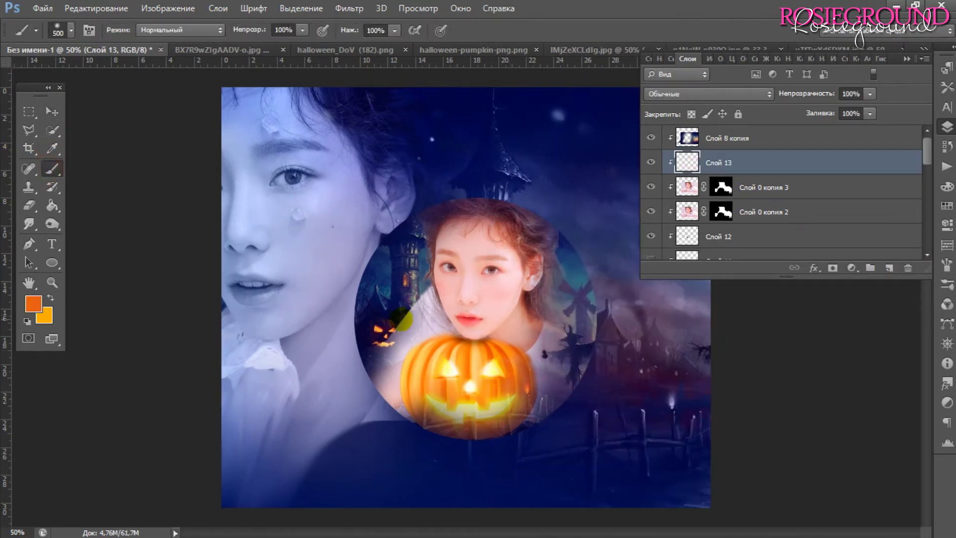
{"action": "left_click_drag", "start_coordinate": [402, 318], "coordinate": [548, 324]}
{"action": "left_click_drag", "start_coordinate": [847, 93], "coordinate": [821, 92]}
{"action": "left_click", "coordinate": [651, 162]}
On the NYLON photo, add a Brightness/Contrast layer with brightness -97 and contrast 9.
{"action": "key", "text": "v"}
{"action": "left_click", "coordinate": [368, 50]}
{"action": "left_click", "coordinate": [637, 50]}
{"action": "left_click", "coordinate": [767, 48]}
{"action": "left_click", "coordinate": [836, 48]}
{"action": "left_click", "coordinate": [577, 49]}
{"action": "left_click", "coordinate": [851, 267]}
{"action": "left_click", "coordinate": [872, 112]}
{"action": "left_click_drag", "start_coordinate": [780, 136], "coordinate": [696, 136]}
{"action": "left_click_drag", "start_coordinate": [780, 164], "coordinate": [792, 166]}
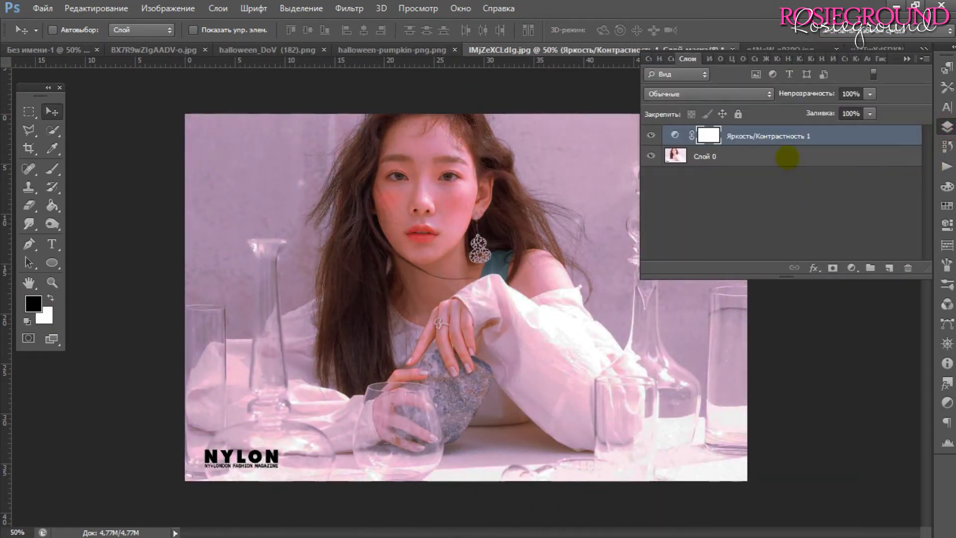
Select the background around the girl and refine the hair edge with radius 2,1 and smoothing 9.
{"action": "left_click", "coordinate": [736, 156]}
{"action": "key", "text": "w"}
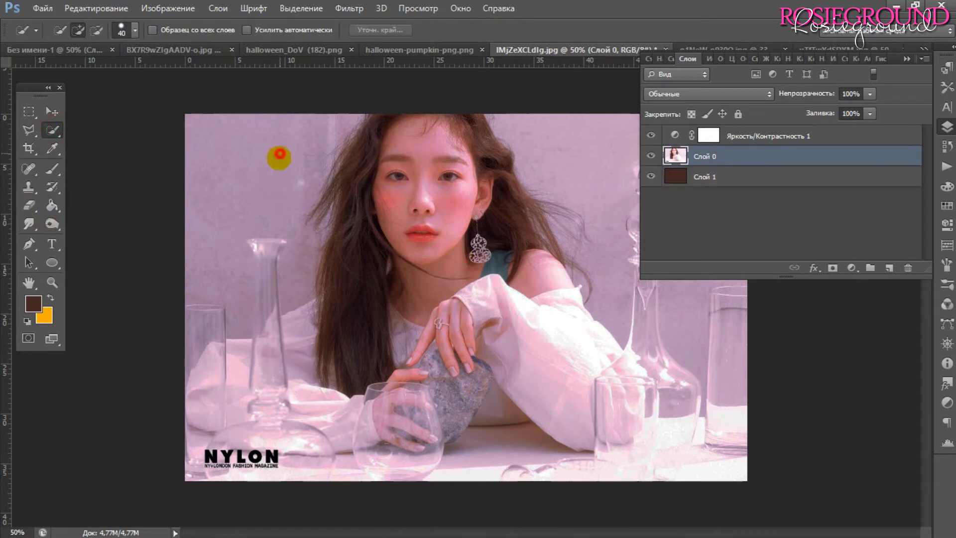
{"action": "left_click_drag", "start_coordinate": [640, 285], "coordinate": [614, 318]}
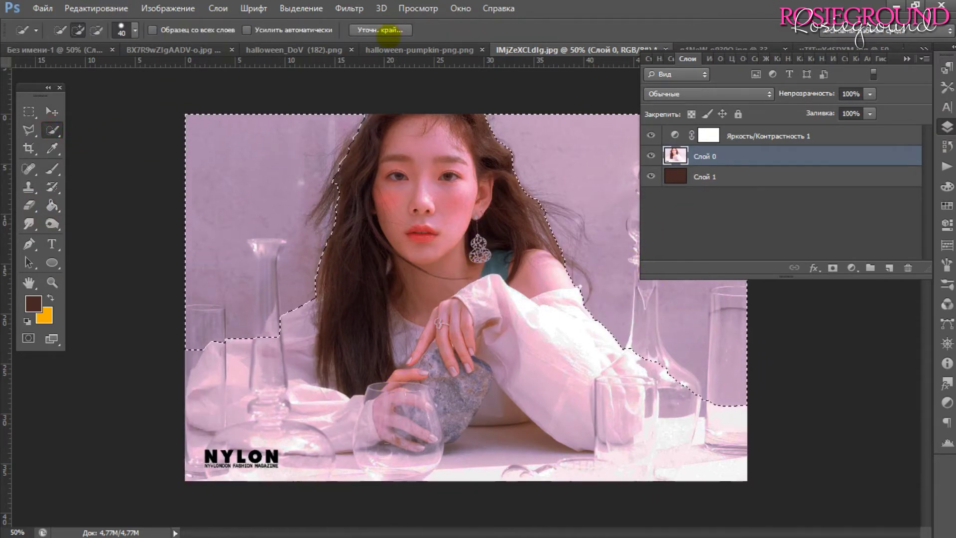
{"action": "left_click", "coordinate": [380, 30]}
{"action": "left_click_drag", "start_coordinate": [363, 118], "coordinate": [354, 137]}
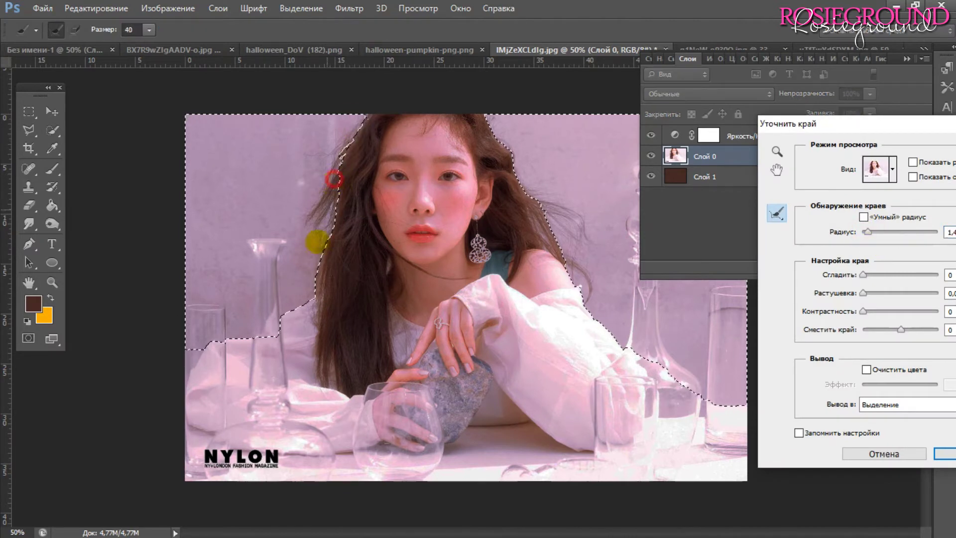
{"action": "left_click_drag", "start_coordinate": [496, 127], "coordinate": [547, 232]}
{"action": "left_click_drag", "start_coordinate": [866, 232], "coordinate": [871, 231]}
{"action": "left_click_drag", "start_coordinate": [863, 274], "coordinate": [869, 274]}
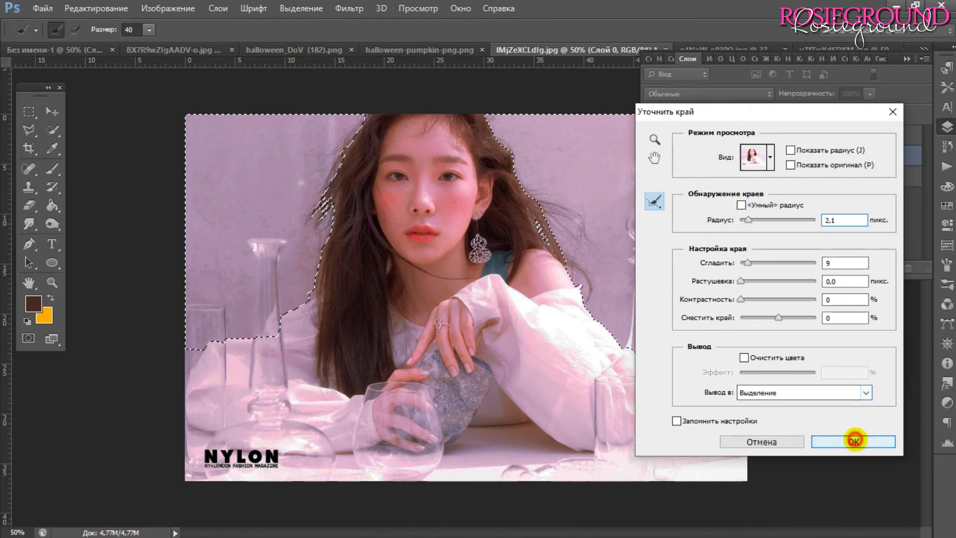
{"action": "left_click", "coordinate": [853, 433]}
Lasso the NYLON bottom corner and fill it black on the Слой 0 mask.
{"action": "right_click", "coordinate": [563, 141]}
{"action": "left_click", "coordinate": [832, 268]}
{"action": "key", "text": "l"}
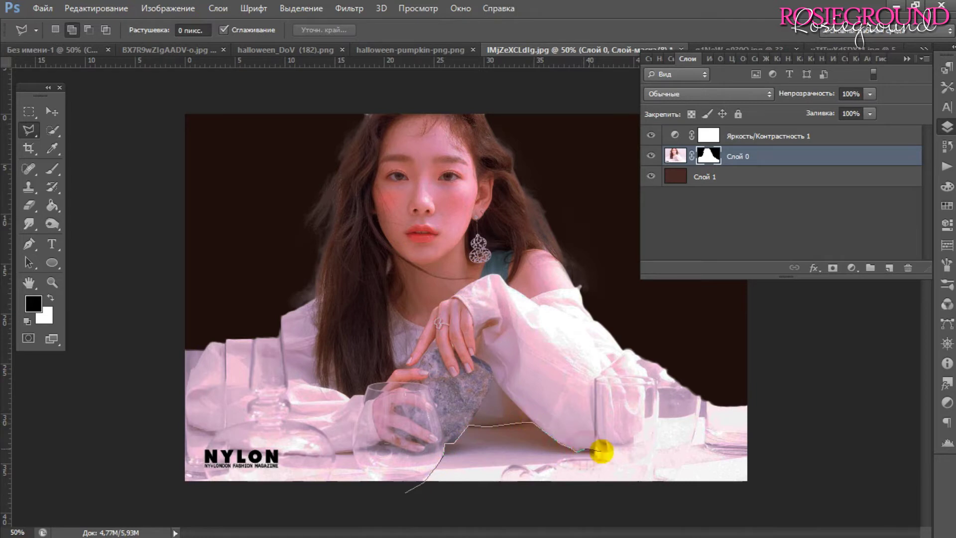
{"action": "double_click", "coordinate": [402, 510]}
{"action": "key", "text": "x"}
{"action": "right_click", "coordinate": [433, 172]}
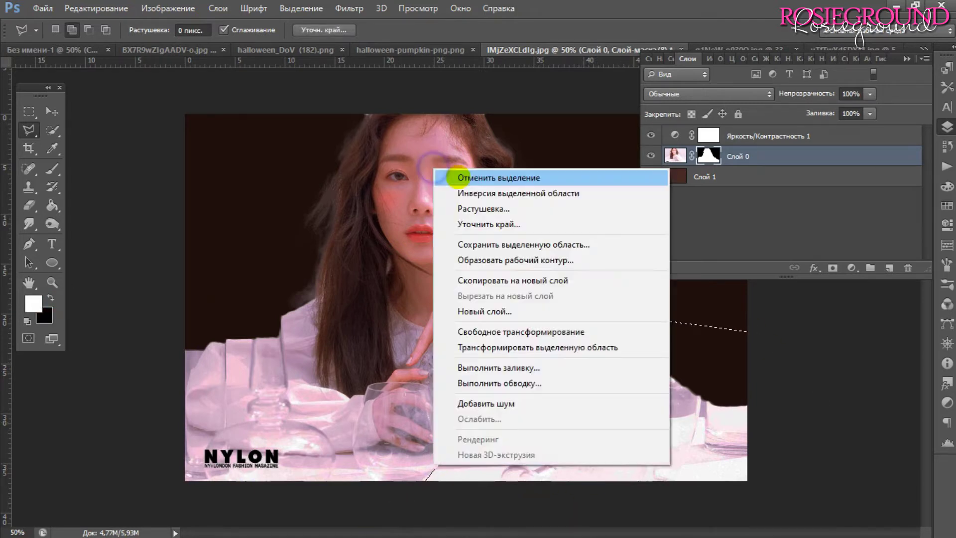
{"action": "left_click", "coordinate": [480, 196]}
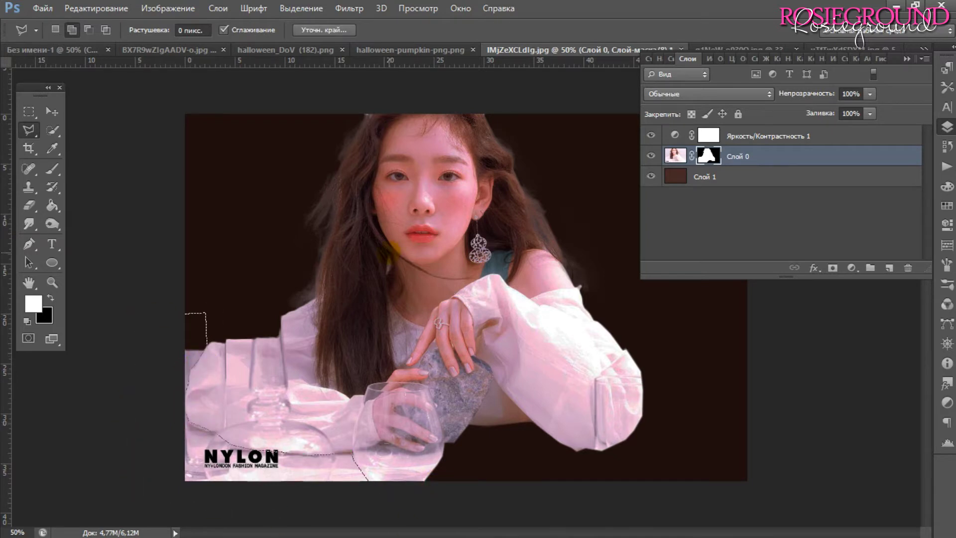
{"action": "key", "text": "Delete"}
{"action": "key", "text": "ctrl+d"}
{"action": "key", "text": "b"}
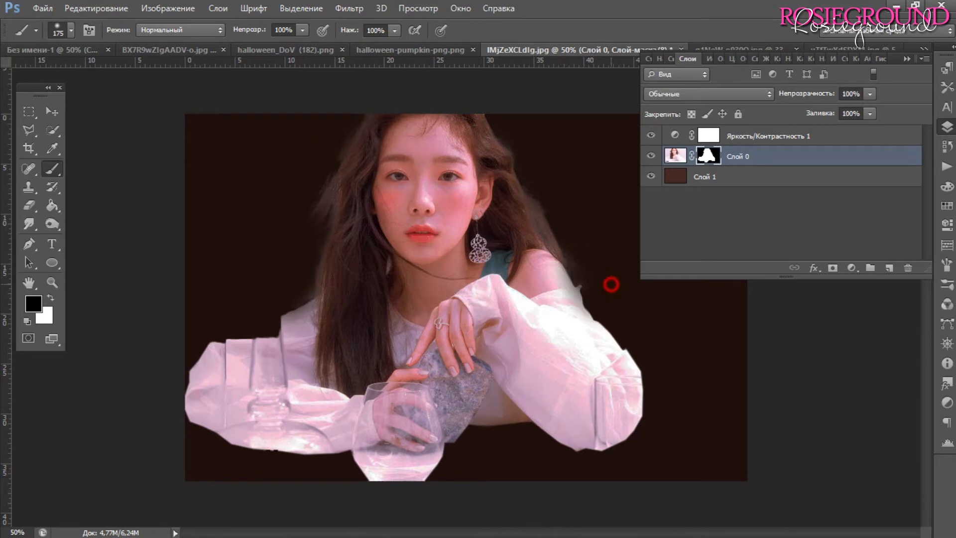
Drag the cut-out woman into the Halloween composite and place her on the right.
{"action": "key", "text": "v"}
{"action": "mouse_move", "coordinate": [612, 284]}
{"action": "left_mouse_down"}
{"action": "mouse_move", "coordinate": [749, 298]}
{"action": "mouse_move", "coordinate": [727, 170]}
{"action": "left_mouse_up"}
{"action": "left_click_drag", "start_coordinate": [736, 384], "coordinate": [725, 194]}
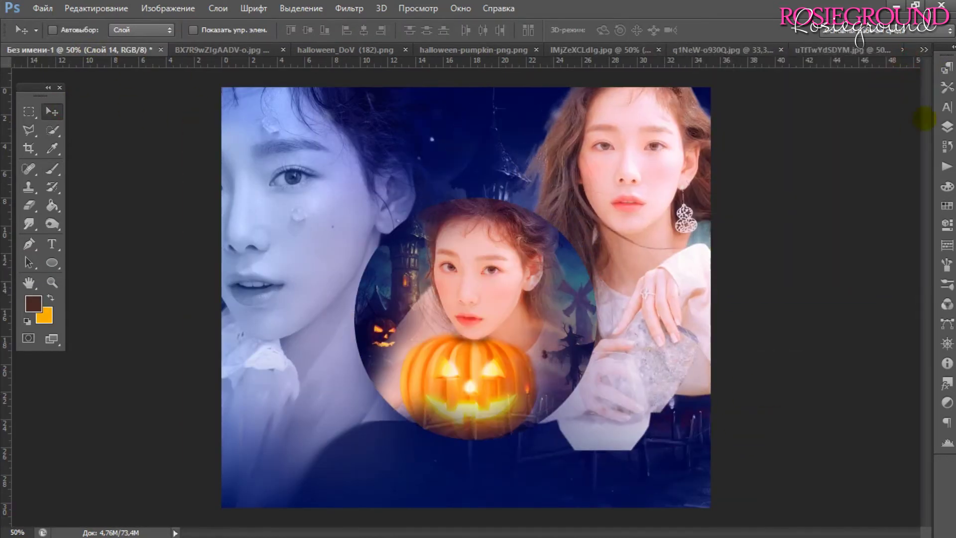
Set the portrait Слой 14 blend mode to Luminosity (Яркость).
{"action": "left_click", "coordinate": [946, 126]}
{"action": "left_click", "coordinate": [687, 94]}
{"action": "left_click", "coordinate": [704, 434]}
{"action": "left_click", "coordinate": [741, 181]}
Bring the haunted town image into the composite and blend it in Hard Light.
{"action": "left_click", "coordinate": [946, 126]}
{"action": "scroll", "coordinate": [678, 224], "scroll_direction": "down", "scroll_amount": 3}
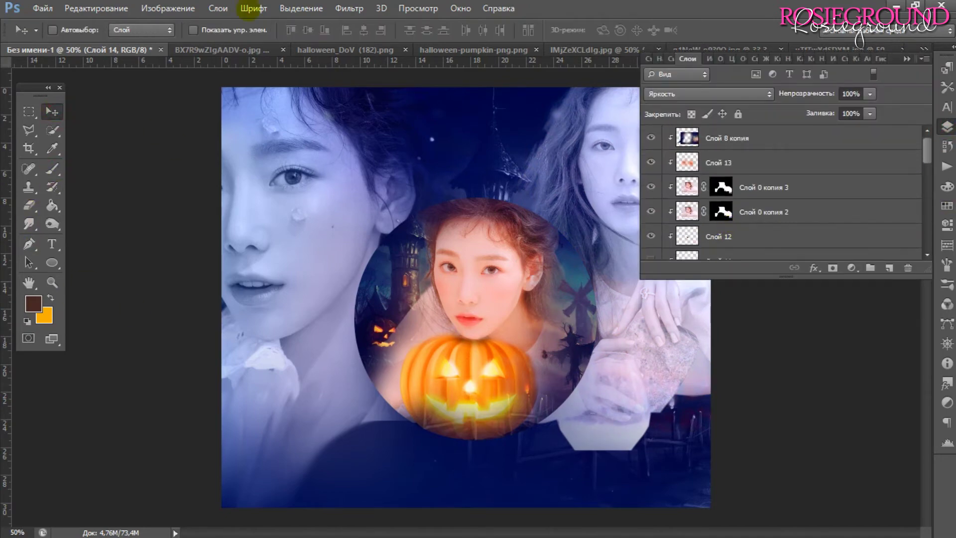
{"action": "left_click", "coordinate": [345, 50]}
{"action": "left_click_drag", "start_coordinate": [390, 169], "coordinate": [560, 364]}
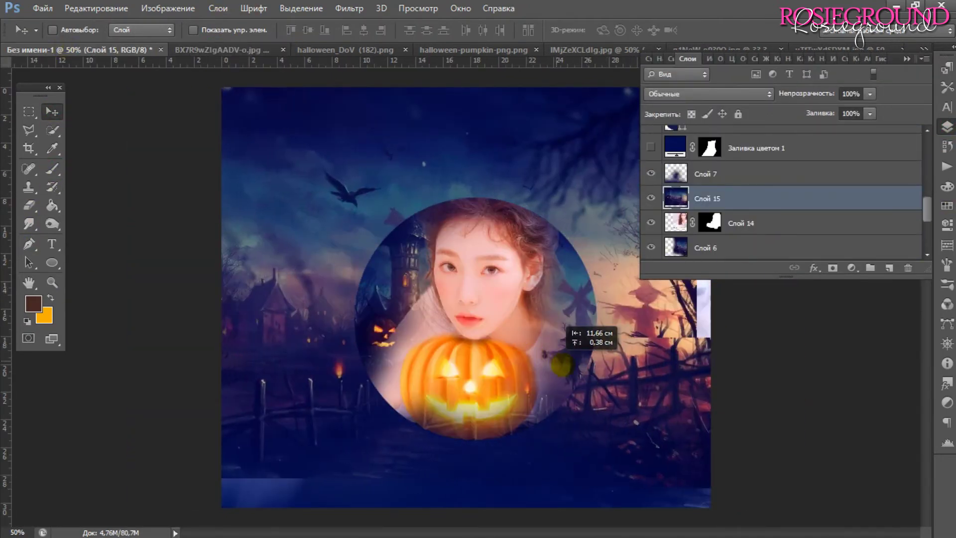
{"action": "left_click", "coordinate": [687, 94]}
{"action": "left_click", "coordinate": [651, 218]}
{"action": "scroll", "coordinate": [682, 94], "scroll_direction": "down", "scroll_amount": 2}
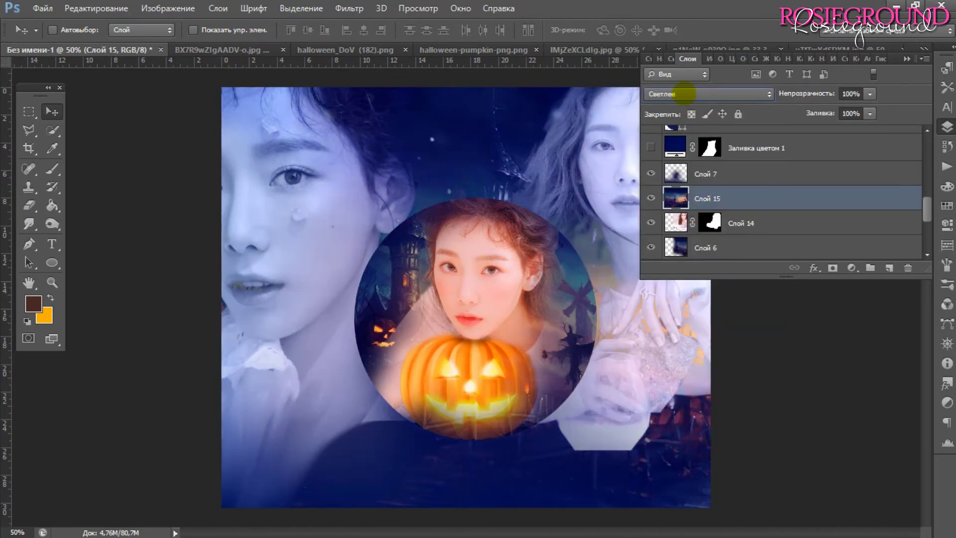
{"action": "scroll", "coordinate": [683, 94], "scroll_direction": "down", "scroll_amount": 1}
{"action": "scroll", "coordinate": [722, 96], "scroll_direction": "down", "scroll_amount": 2}
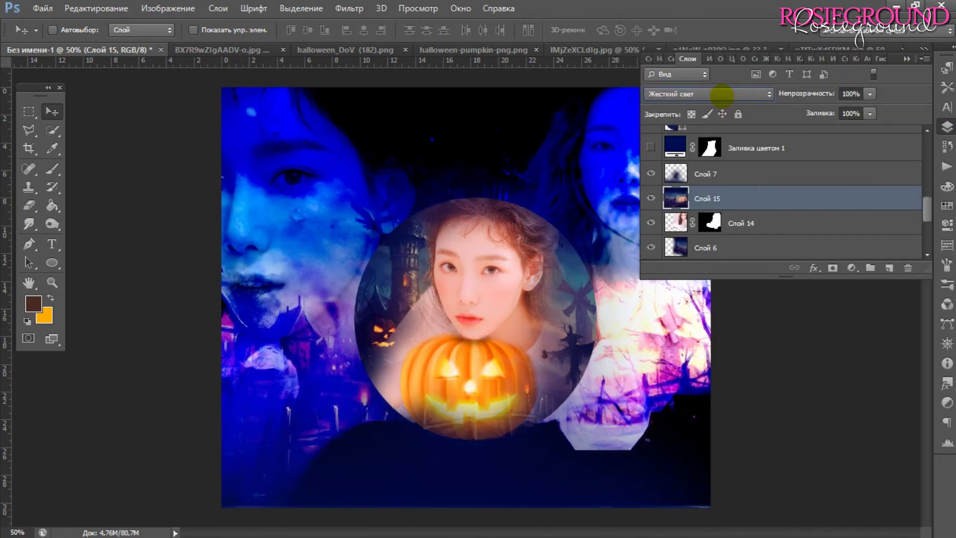
{"action": "scroll", "coordinate": [697, 94], "scroll_direction": "down", "scroll_amount": 5}
{"action": "scroll", "coordinate": [697, 94], "scroll_direction": "down", "scroll_amount": 3}
{"action": "scroll", "coordinate": [697, 94], "scroll_direction": "down", "scroll_amount": 3}
{"action": "scroll", "coordinate": [694, 93], "scroll_direction": "down", "scroll_amount": 2}
{"action": "scroll", "coordinate": [692, 93], "scroll_direction": "down", "scroll_amount": 2}
{"action": "scroll", "coordinate": [690, 94], "scroll_direction": "down", "scroll_amount": 2}
{"action": "scroll", "coordinate": [690, 93], "scroll_direction": "down", "scroll_amount": 3}
{"action": "scroll", "coordinate": [690, 94], "scroll_direction": "down", "scroll_amount": 2}
{"action": "scroll", "coordinate": [690, 94], "scroll_direction": "down", "scroll_amount": 2}
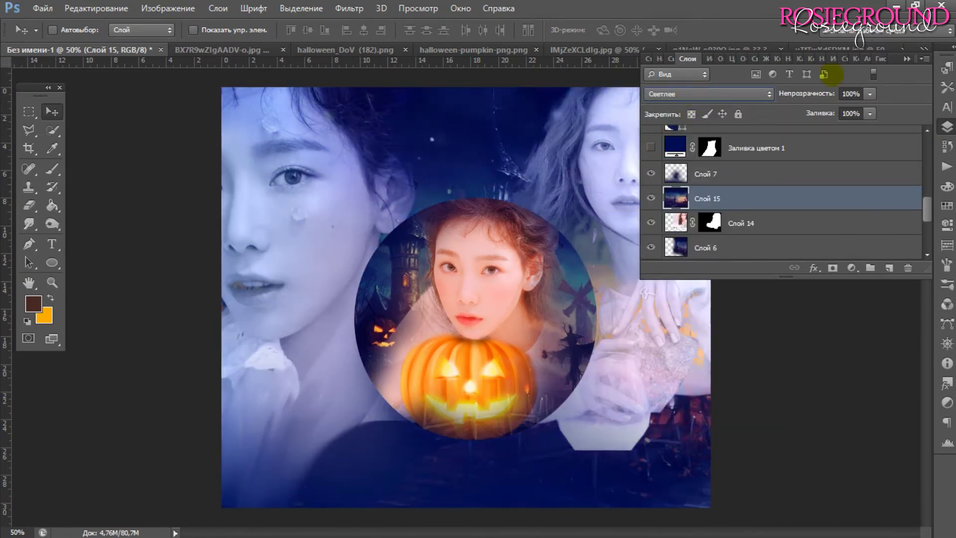
{"action": "scroll", "coordinate": [740, 94], "scroll_direction": "down", "scroll_amount": 1}
{"action": "scroll", "coordinate": [738, 96], "scroll_direction": "down", "scroll_amount": 2}
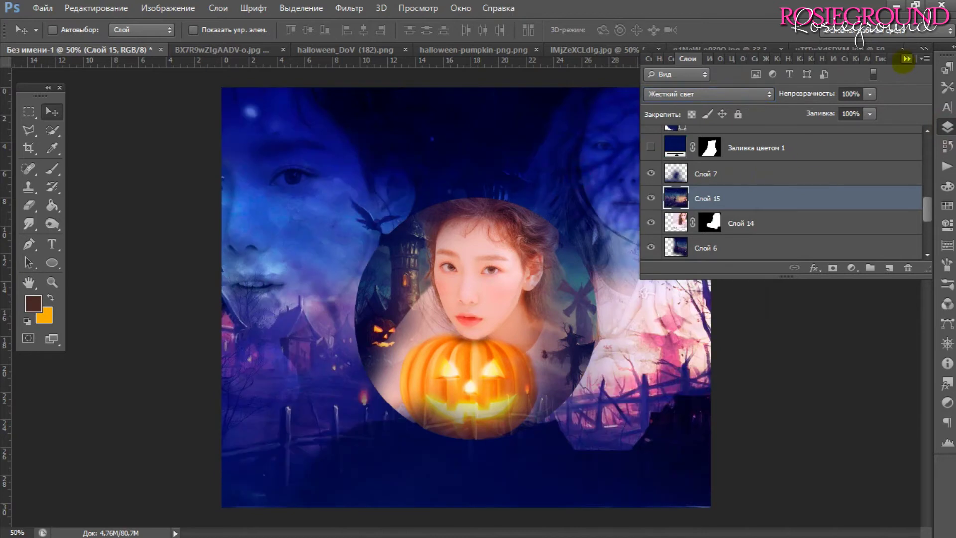
Erase the town overlay off the right woman's face, hair and neck.
{"action": "left_click", "coordinate": [907, 59]}
{"action": "key", "text": "e"}
{"action": "mouse_move", "coordinate": [693, 99]}
{"action": "left_mouse_down"}
{"action": "mouse_move", "coordinate": [651, 128]}
{"action": "mouse_move", "coordinate": [604, 216]}
{"action": "left_mouse_up"}
{"action": "mouse_move", "coordinate": [622, 100]}
{"action": "left_mouse_down"}
{"action": "mouse_move", "coordinate": [592, 160]}
{"action": "mouse_move", "coordinate": [553, 125]}
{"action": "left_mouse_up"}
{"action": "left_click_drag", "start_coordinate": [686, 141], "coordinate": [621, 319]}
Erase the overlay off the left face, then add a Halloween scene copy in Lighten mode.
{"action": "key", "text": "bracketright"}
{"action": "key", "text": "bracketright"}
{"action": "key", "text": "bracketright"}
{"action": "mouse_move", "coordinate": [309, 210]}
{"action": "left_mouse_down"}
{"action": "mouse_move", "coordinate": [275, 127]}
{"action": "mouse_move", "coordinate": [276, 313]}
{"action": "mouse_move", "coordinate": [259, 423]}
{"action": "mouse_move", "coordinate": [275, 122]}
{"action": "mouse_move", "coordinate": [239, 120]}
{"action": "left_mouse_up"}
{"action": "left_click", "coordinate": [52, 111]}
{"action": "left_click", "coordinate": [947, 126]}
{"action": "left_click", "coordinate": [345, 50]}
{"action": "mouse_move", "coordinate": [489, 249]}
{"action": "left_mouse_down"}
{"action": "mouse_move", "coordinate": [114, 47]}
{"action": "mouse_move", "coordinate": [488, 274]}
{"action": "mouse_move", "coordinate": [408, 193]}
{"action": "left_mouse_up"}
{"action": "left_click", "coordinate": [696, 205]}
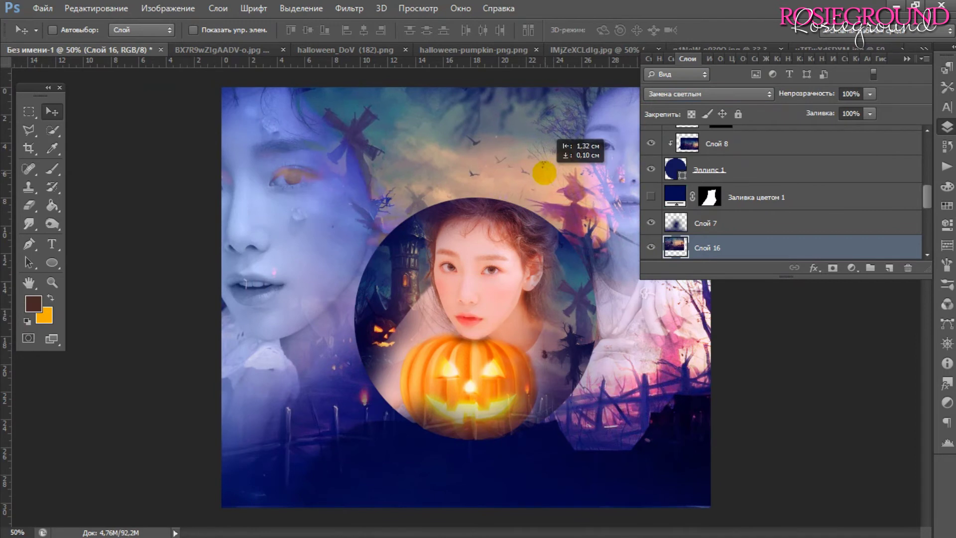
Erase the windmill and sky above the circle on the Lighten scene layer.
{"action": "key", "text": "F7"}
{"action": "key", "text": "e"}
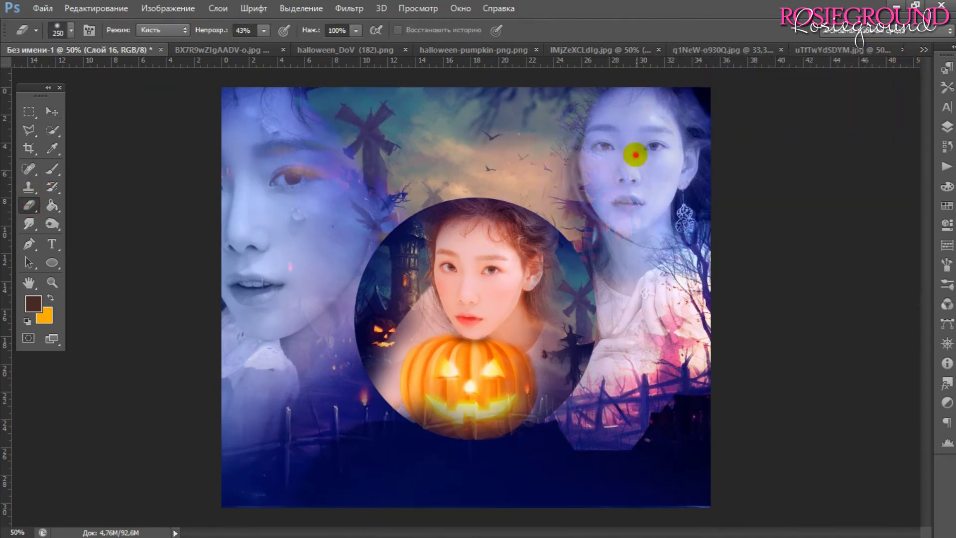
{"action": "left_click_drag", "start_coordinate": [333, 150], "coordinate": [315, 100]}
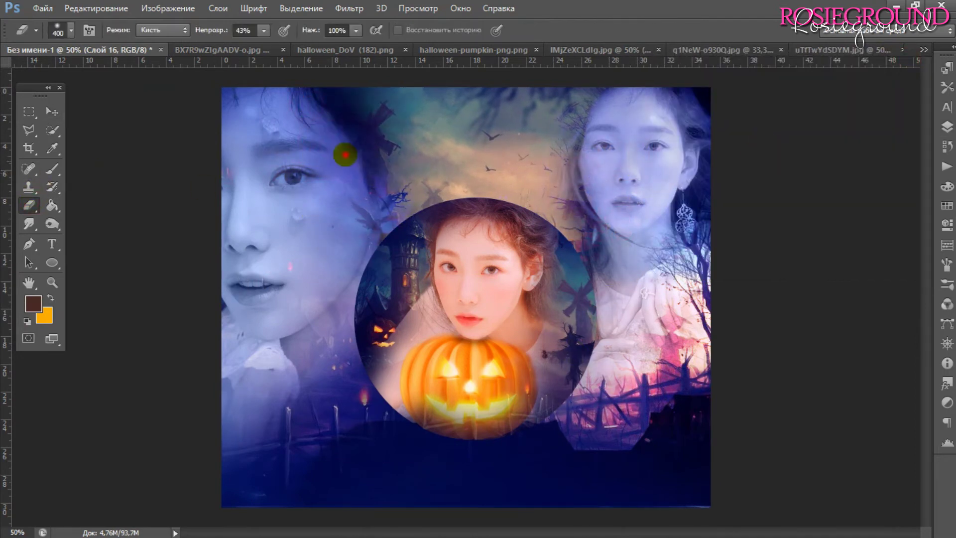
{"action": "left_click_drag", "start_coordinate": [312, 210], "coordinate": [498, 149]}
Place another Halloween scene copy on top of the composite as Слой 17.
{"action": "left_click", "coordinate": [50, 108]}
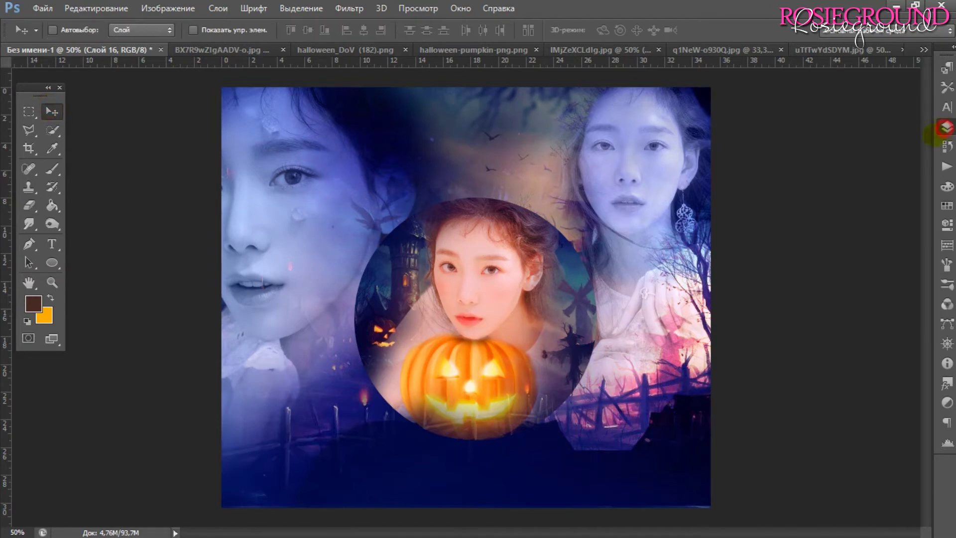
{"action": "key", "text": "F7"}
{"action": "key", "text": "ctrl+Tab"}
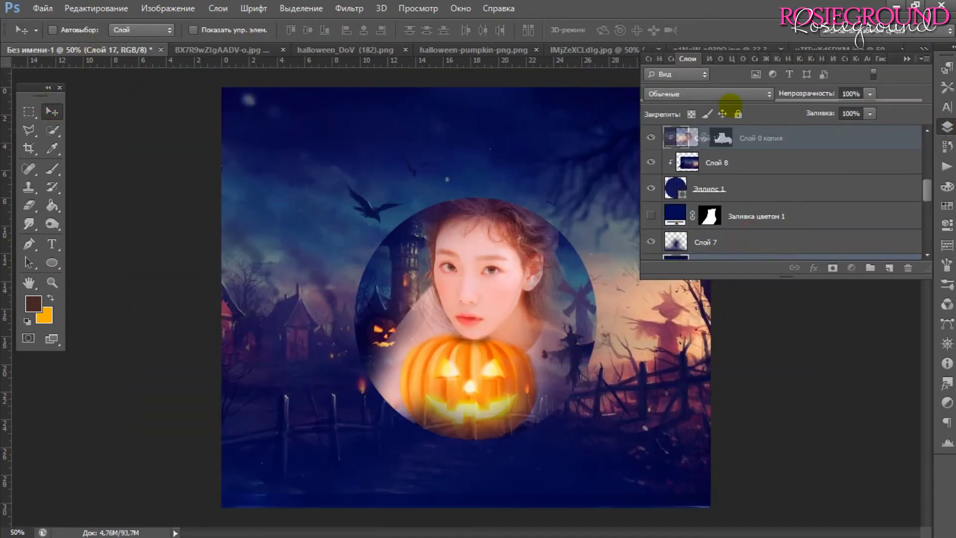
{"action": "left_click_drag", "start_coordinate": [85, 38], "coordinate": [617, 371]}
Soft-erase Слой 17 at 400–1000 px to reveal the girl, pumpkin circle and both side faces.
{"action": "key", "text": "e"}
{"action": "key", "text": "bracketleft"}
{"action": "mouse_move", "coordinate": [451, 246]}
{"action": "left_mouse_down"}
{"action": "mouse_move", "coordinate": [448, 348]}
{"action": "mouse_move", "coordinate": [496, 267]}
{"action": "mouse_move", "coordinate": [397, 260]}
{"action": "mouse_move", "coordinate": [379, 324]}
{"action": "left_mouse_up"}
{"action": "left_click", "coordinate": [906, 59]}
{"action": "key", "text": "bracketright"}
{"action": "key", "text": "bracketright"}
{"action": "key", "text": "bracketright"}
{"action": "left_click_drag", "start_coordinate": [279, 189], "coordinate": [241, 224]}
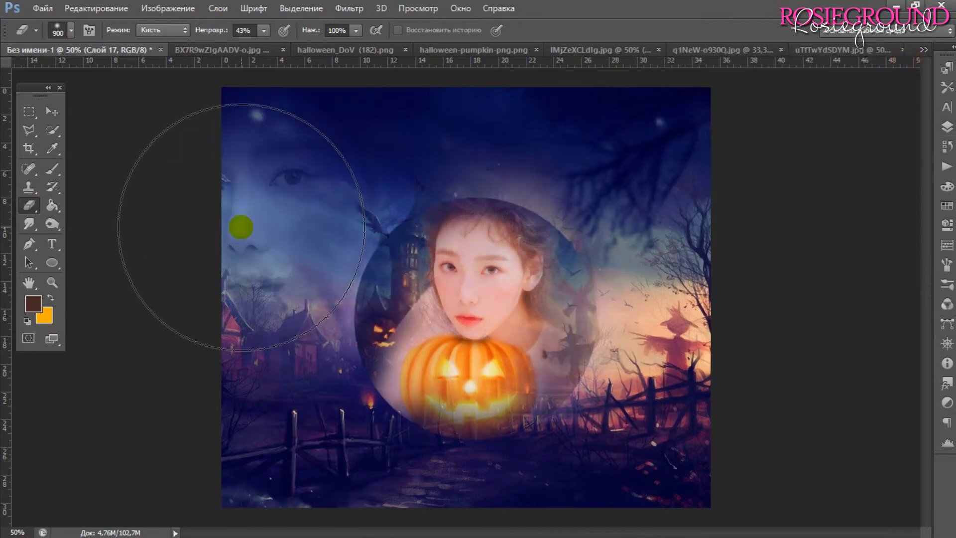
{"action": "left_click_drag", "start_coordinate": [662, 181], "coordinate": [632, 224]}
{"action": "left_click_drag", "start_coordinate": [217, 218], "coordinate": [215, 216]}
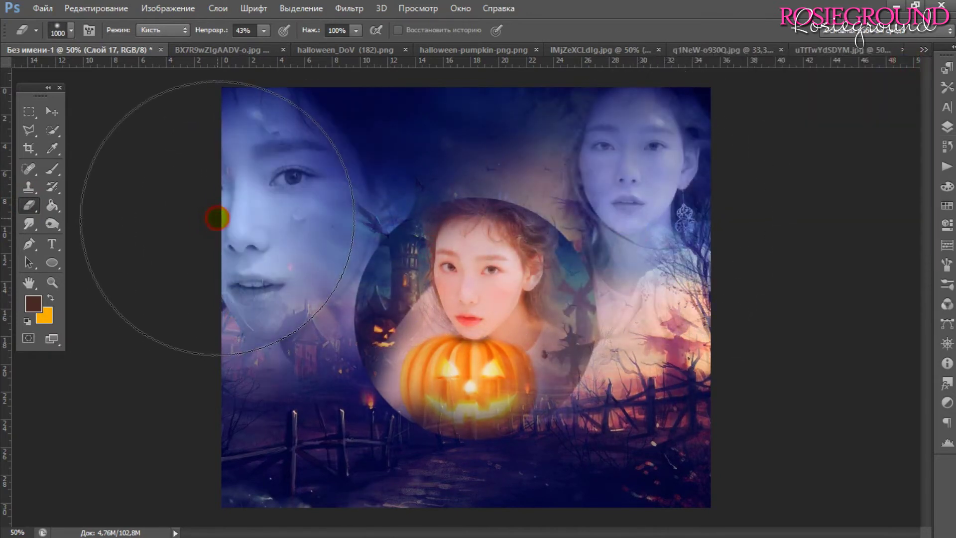
{"action": "key", "text": "bracketleft"}
{"action": "key", "text": "bracketleft"}
{"action": "mouse_move", "coordinate": [665, 186]}
{"action": "left_mouse_down"}
{"action": "mouse_move", "coordinate": [737, 299]}
{"action": "mouse_move", "coordinate": [741, 391]}
{"action": "mouse_move", "coordinate": [682, 380]}
{"action": "left_mouse_up"}
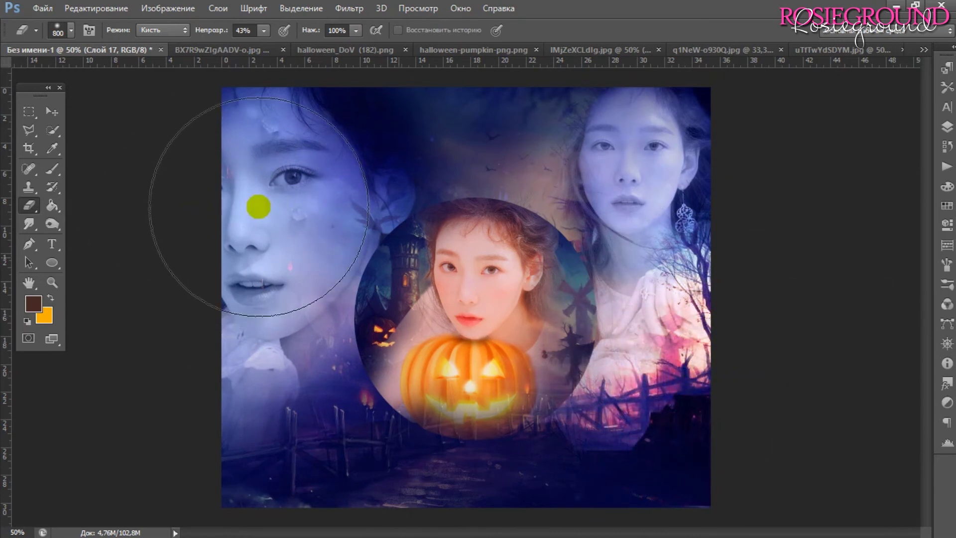
{"action": "key", "text": "v"}
{"action": "left_click", "coordinate": [947, 127]}
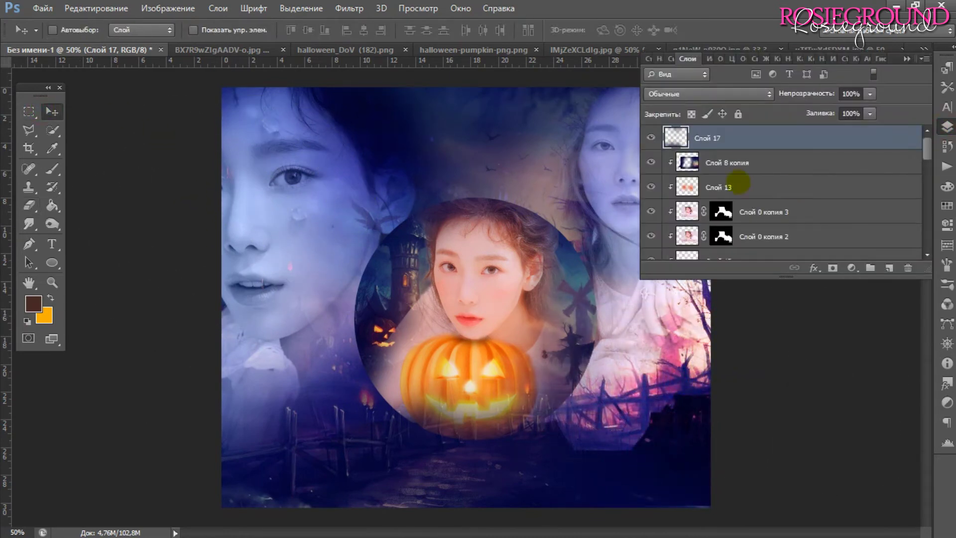
Toggle the top Halloween layer and inspect Слой 7 to compare the composite.
{"action": "left_click", "coordinate": [651, 138]}
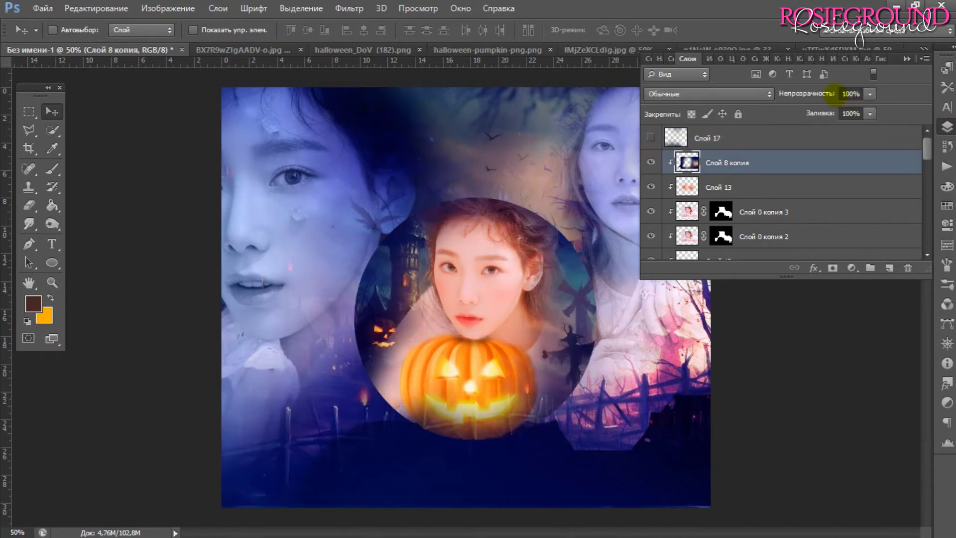
{"action": "scroll", "coordinate": [735, 188], "scroll_direction": "down", "scroll_amount": 5}
{"action": "left_click", "coordinate": [650, 143]}
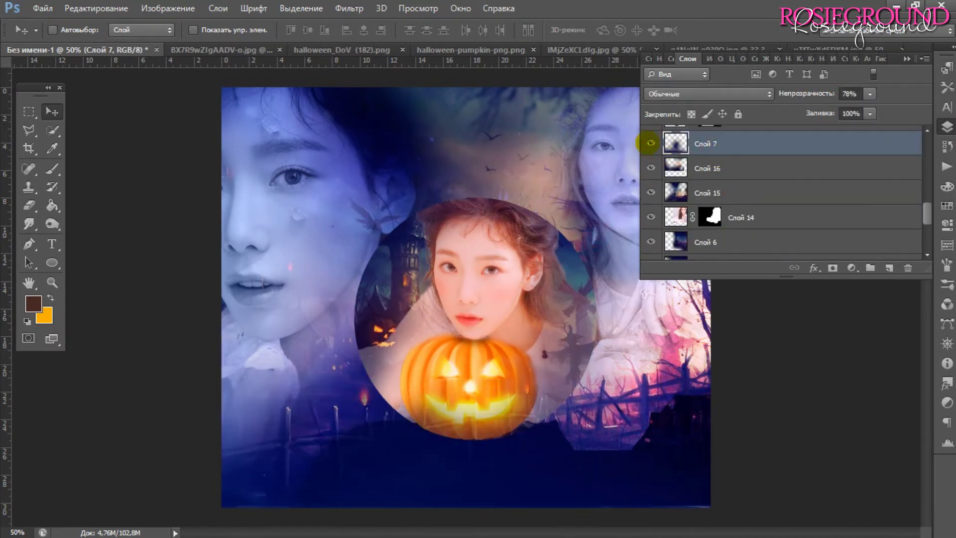
{"action": "scroll", "coordinate": [642, 143], "scroll_direction": "up", "scroll_amount": 5}
{"action": "left_click", "coordinate": [647, 138]}
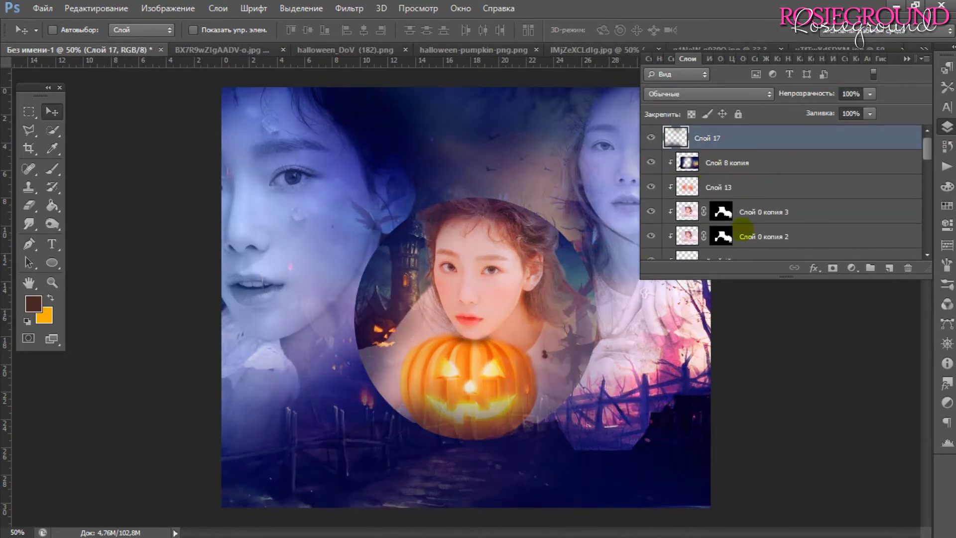
Try Overlay blending on Слой 16, then hide Слой 16.
{"action": "left_click", "coordinate": [667, 343], "text": "ctrl"}
{"action": "scroll", "coordinate": [684, 94], "scroll_direction": "down", "scroll_amount": 2}
{"action": "scroll", "coordinate": [685, 93], "scroll_direction": "down", "scroll_amount": 2}
{"action": "scroll", "coordinate": [685, 94], "scroll_direction": "down", "scroll_amount": 2}
{"action": "scroll", "coordinate": [685, 94], "scroll_direction": "down", "scroll_amount": 2}
{"action": "scroll", "coordinate": [686, 93], "scroll_direction": "down", "scroll_amount": 2}
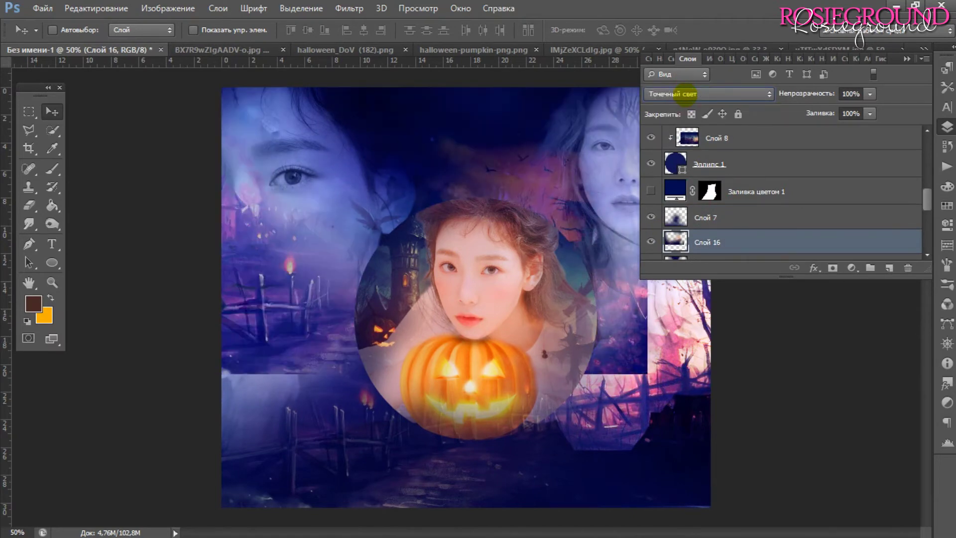
{"action": "scroll", "coordinate": [686, 93], "scroll_direction": "down", "scroll_amount": 9}
{"action": "left_click", "coordinate": [686, 94]}
{"action": "left_click", "coordinate": [668, 262]}
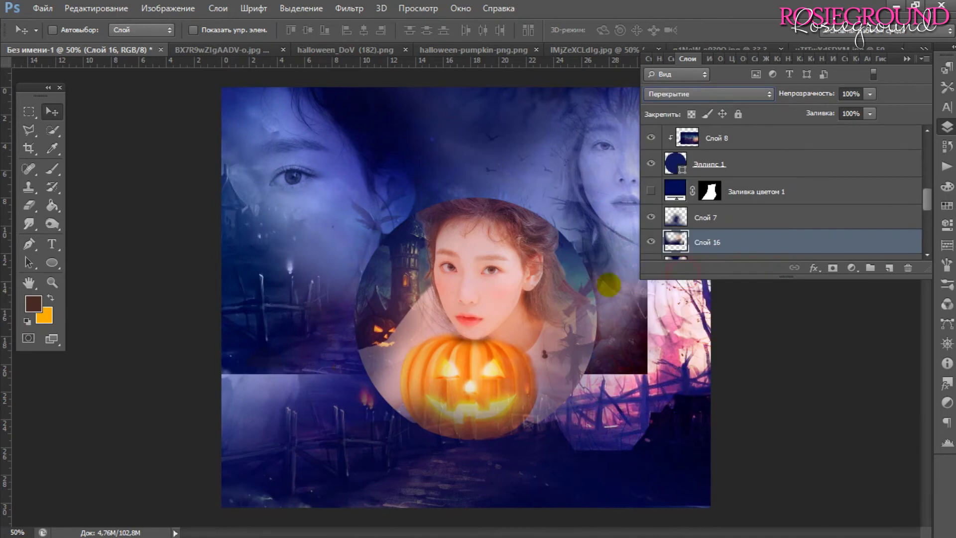
{"action": "left_click", "coordinate": [651, 242]}
{"action": "left_click", "coordinate": [650, 242]}
Duplicate Слой 15 as a Pin Light copy to deepen the town colours.
{"action": "scroll", "coordinate": [721, 214], "scroll_direction": "down", "scroll_amount": 2}
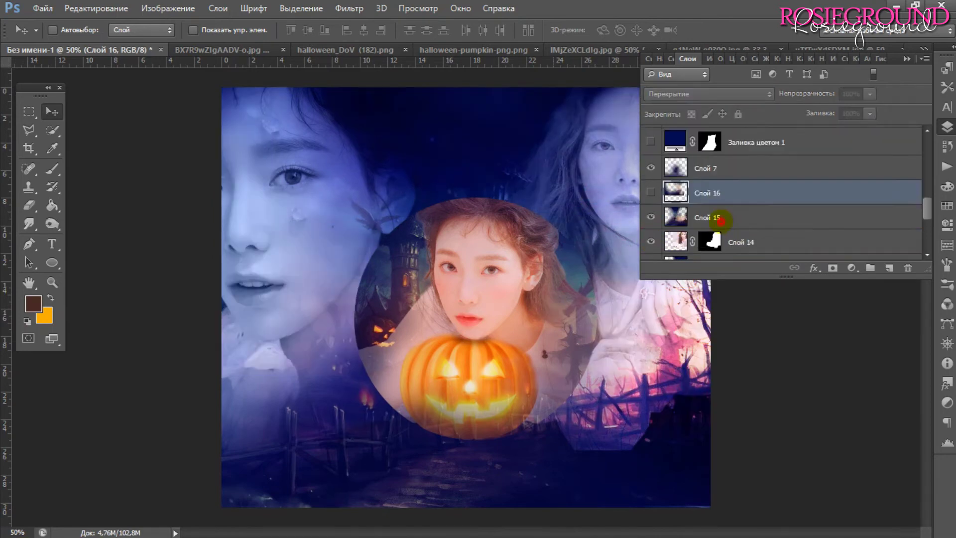
{"action": "left_click", "coordinate": [717, 217]}
{"action": "key", "text": "ctrl+j"}
{"action": "scroll", "coordinate": [702, 94], "scroll_direction": "down", "scroll_amount": 8}
{"action": "scroll", "coordinate": [703, 94], "scroll_direction": "down", "scroll_amount": 3}
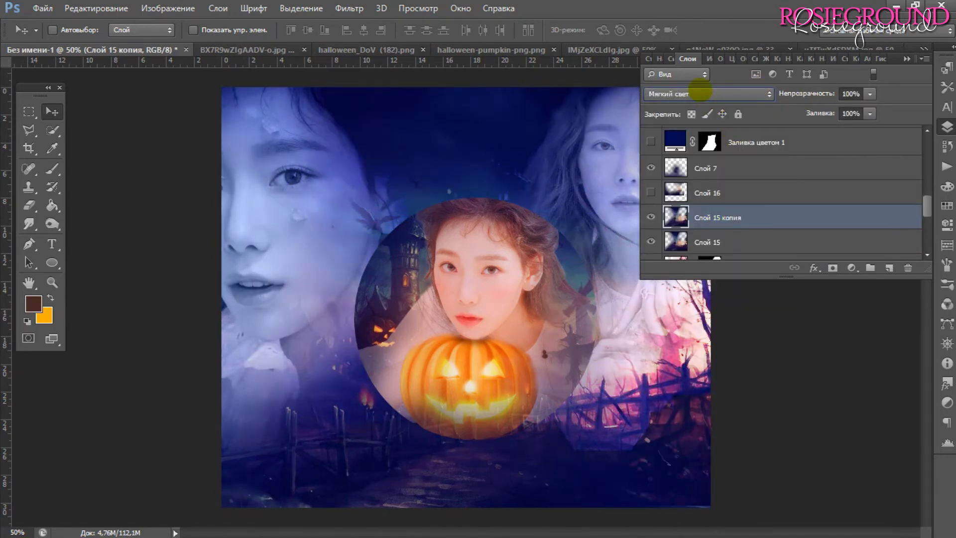
{"action": "scroll", "coordinate": [702, 93], "scroll_direction": "down", "scroll_amount": 3}
{"action": "scroll", "coordinate": [702, 94], "scroll_direction": "down", "scroll_amount": 3}
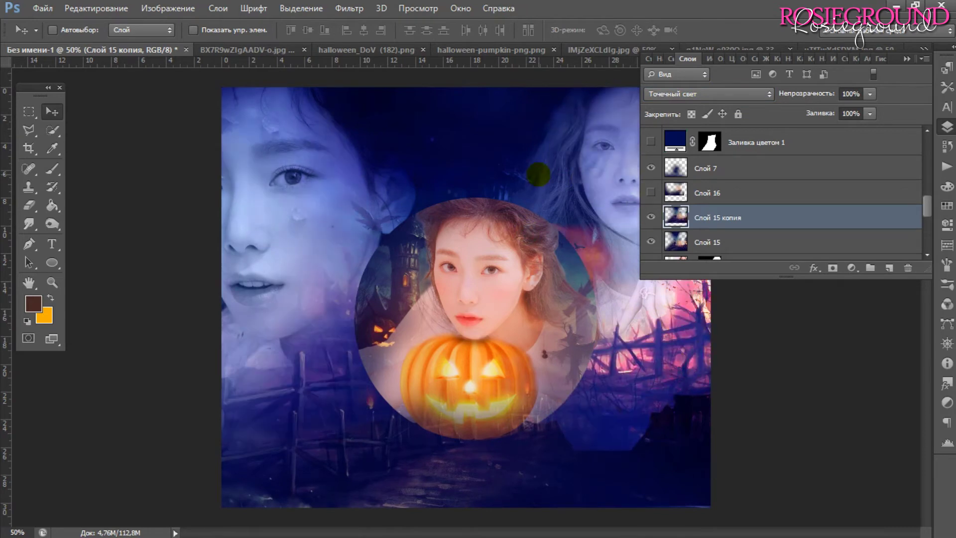
{"action": "scroll", "coordinate": [790, 189], "scroll_direction": "down", "scroll_amount": 2}
{"action": "left_click", "coordinate": [790, 192]}
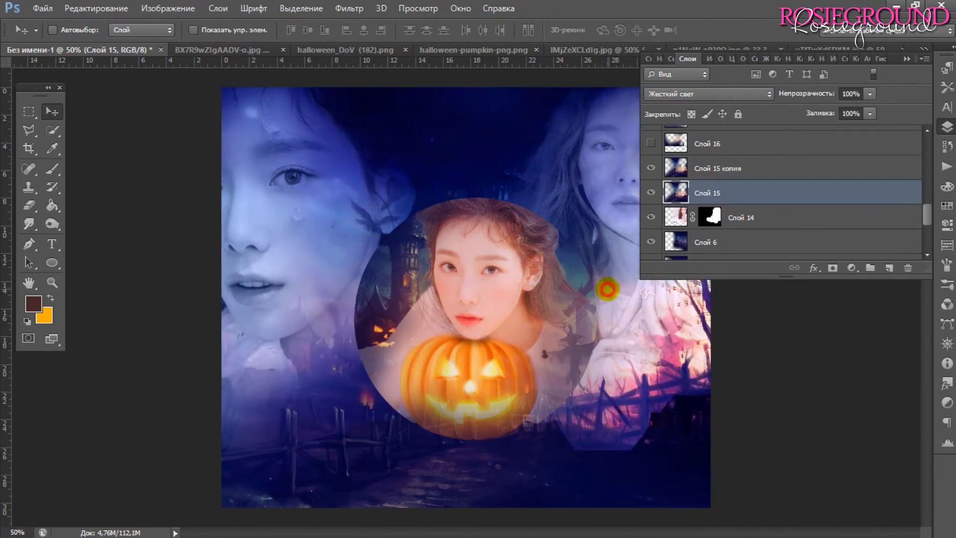
{"action": "left_click", "coordinate": [608, 289]}
{"action": "left_click", "coordinate": [28, 206]}
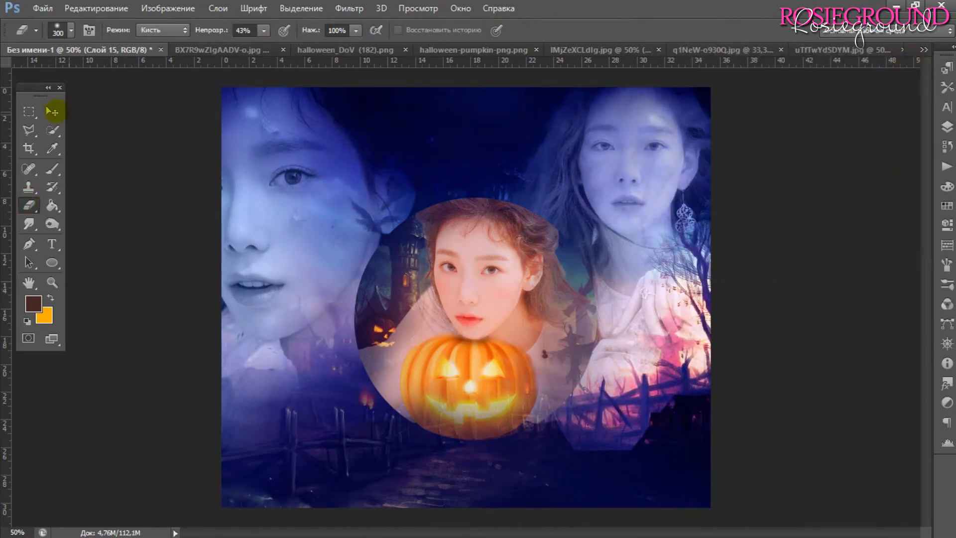
Sample a paint colour from the image and add a new layer at 64% opacity.
{"action": "left_click", "coordinate": [52, 148]}
{"action": "left_click", "coordinate": [677, 332]}
{"action": "left_click", "coordinate": [49, 171]}
{"action": "left_click", "coordinate": [947, 126]}
{"action": "left_click", "coordinate": [890, 268]}
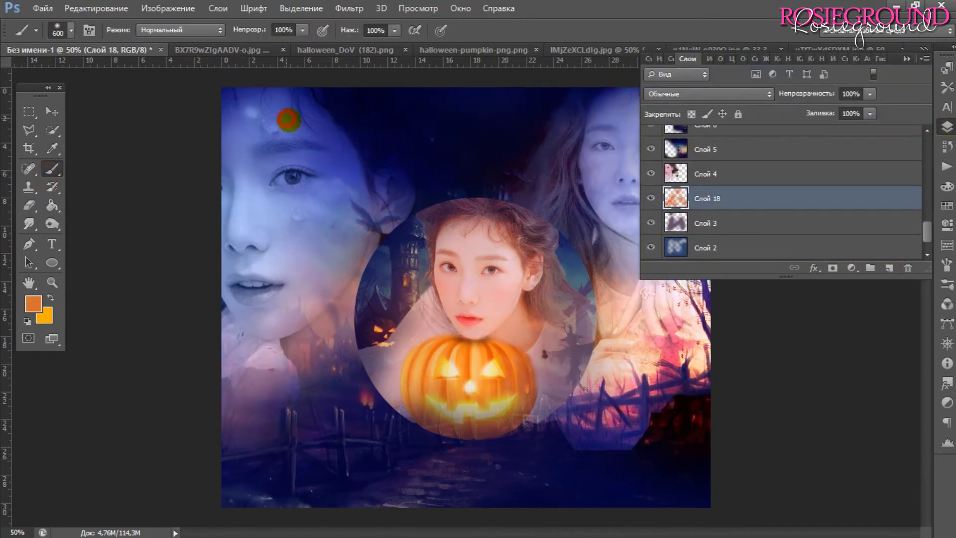
{"action": "key", "text": "v"}
{"action": "left_click_drag", "start_coordinate": [826, 94], "coordinate": [808, 93]}
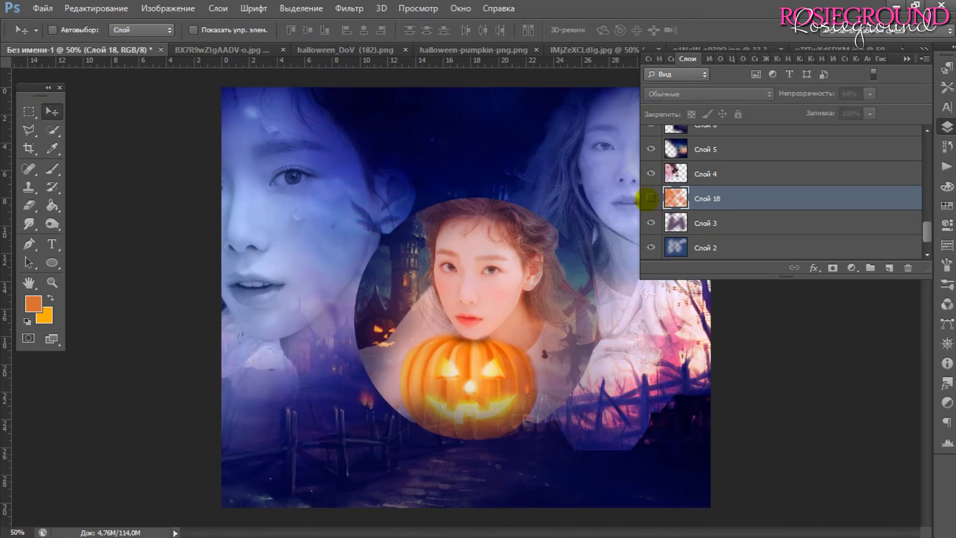
Paint soft orange glow dabs around the canvas edges on a new layer at 51% opacity.
{"action": "left_click", "coordinate": [651, 198]}
{"action": "left_click", "coordinate": [889, 268]}
{"action": "key", "text": "b"}
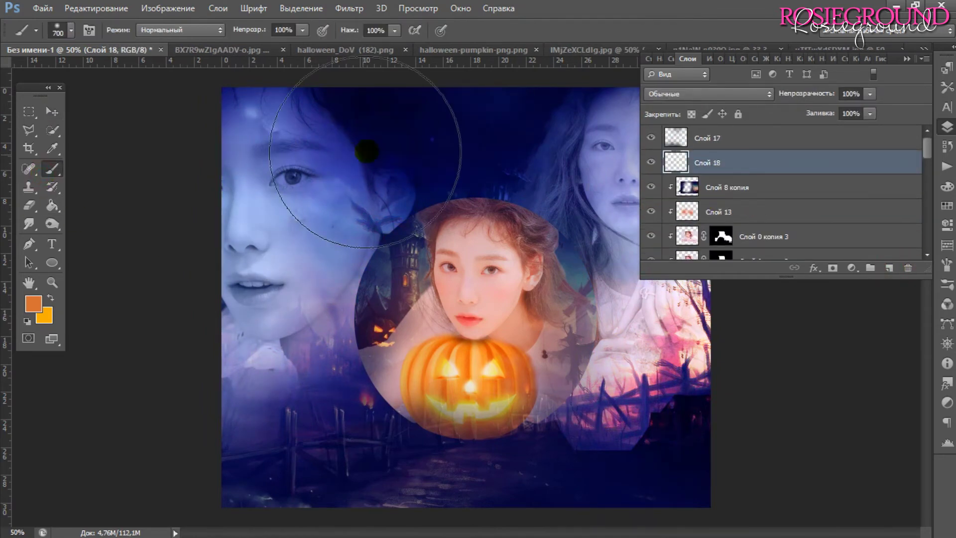
{"action": "left_click", "coordinate": [386, 140]}
{"action": "left_click", "coordinate": [237, 351]}
{"action": "left_click", "coordinate": [730, 503]}
{"action": "left_click", "coordinate": [692, 249]}
{"action": "left_click", "coordinate": [495, 102]}
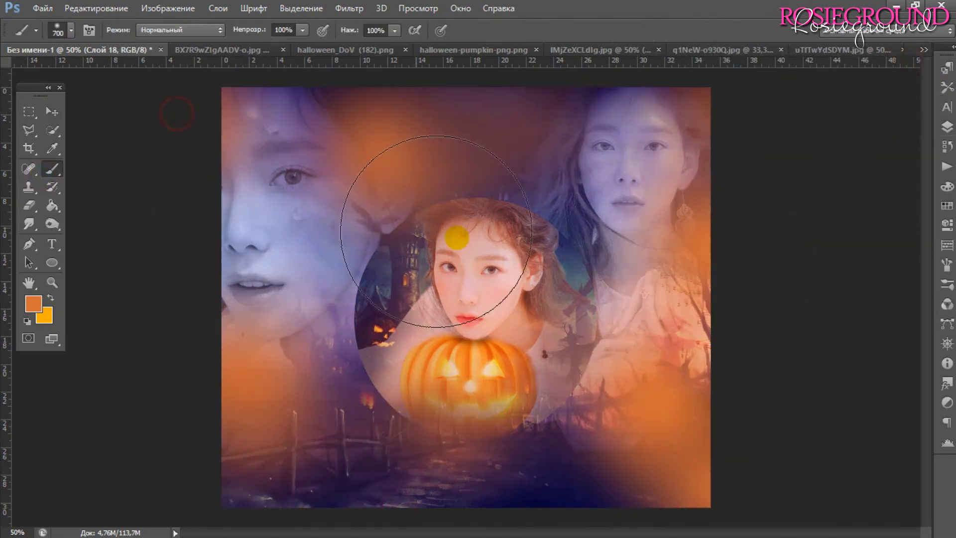
{"action": "left_click", "coordinate": [249, 114]}
{"action": "left_click", "coordinate": [946, 126]}
{"action": "left_click_drag", "start_coordinate": [832, 93], "coordinate": [819, 93]}
Add a Hue/Saturation adjustment above Слой 17 and duplicate it.
{"action": "left_click", "coordinate": [900, 59]}
{"action": "left_click", "coordinate": [52, 111]}
{"action": "left_click", "coordinate": [946, 125]}
{"action": "left_click", "coordinate": [707, 138]}
{"action": "left_click", "coordinate": [851, 268]}
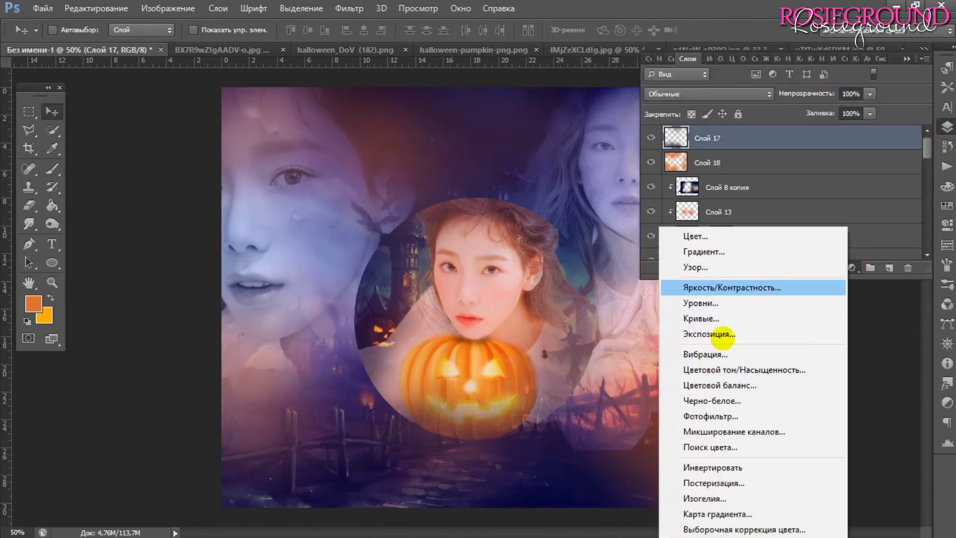
{"action": "left_click", "coordinate": [732, 370]}
{"action": "left_click", "coordinate": [946, 126]}
{"action": "key", "text": "ctrl+j"}
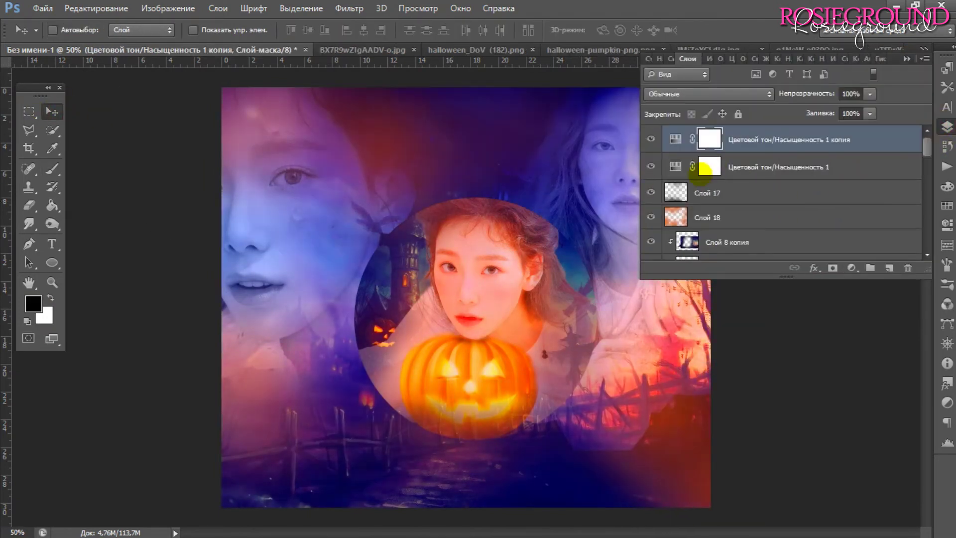
Add a Curves adjustment with Linear Contrast and a Levels adjustment with Lighter preset.
{"action": "left_click", "coordinate": [852, 268]}
{"action": "left_click", "coordinate": [697, 318]}
{"action": "left_click", "coordinate": [797, 100]}
{"action": "left_click", "coordinate": [779, 198]}
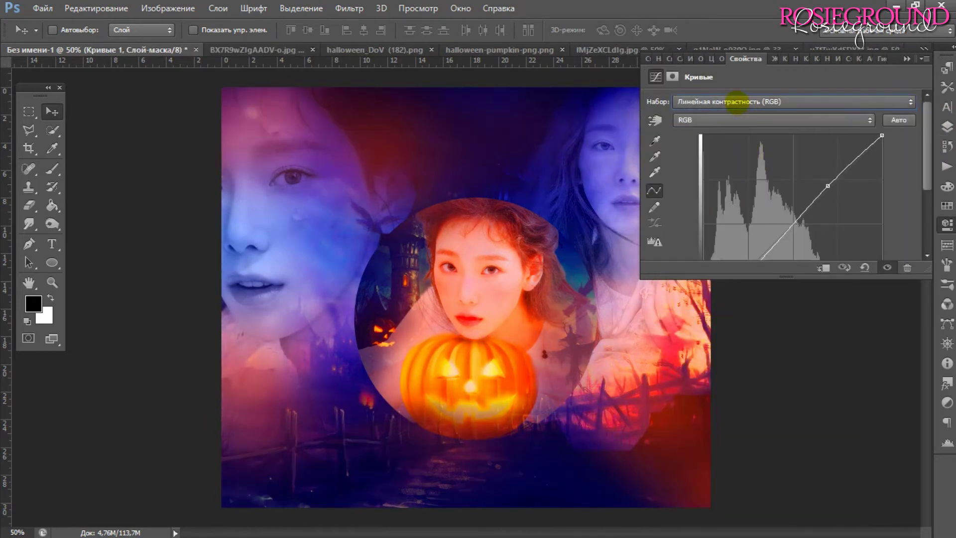
{"action": "left_click", "coordinate": [946, 126]}
{"action": "left_click", "coordinate": [852, 268]}
{"action": "left_click", "coordinate": [717, 303]}
{"action": "left_click", "coordinate": [772, 100]}
{"action": "left_click", "coordinate": [752, 171]}
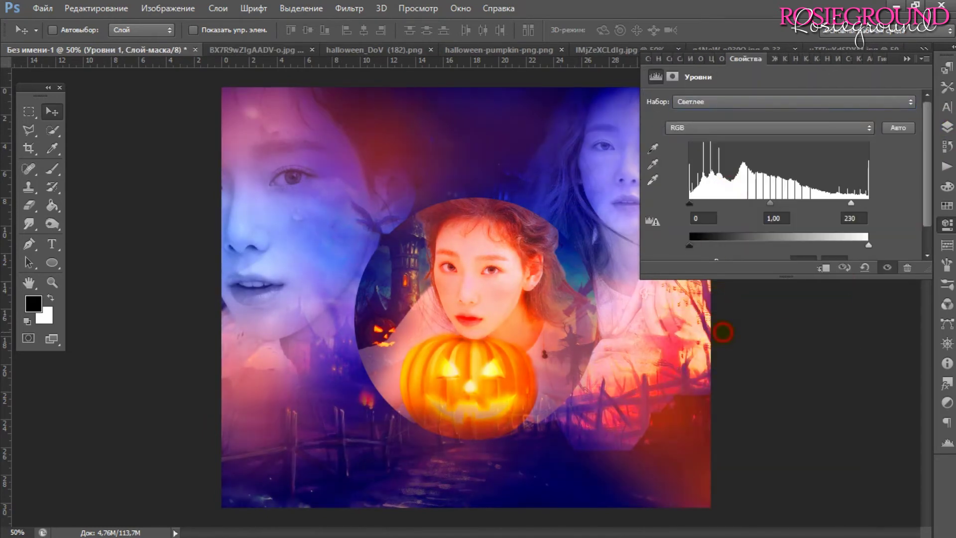
Lower the Hue/Saturation copy's opacity and go to the haunted-town image.
{"action": "left_click", "coordinate": [946, 126]}
{"action": "left_click", "coordinate": [651, 195]}
{"action": "left_click", "coordinate": [772, 194]}
{"action": "left_click_drag", "start_coordinate": [824, 94], "coordinate": [812, 93]}
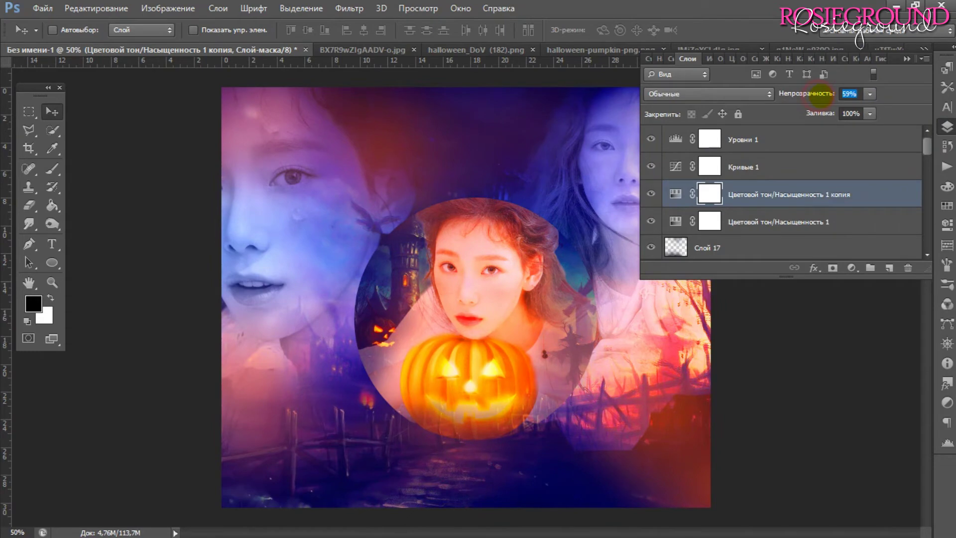
{"action": "left_click", "coordinate": [910, 60]}
{"action": "left_click", "coordinate": [369, 50]}
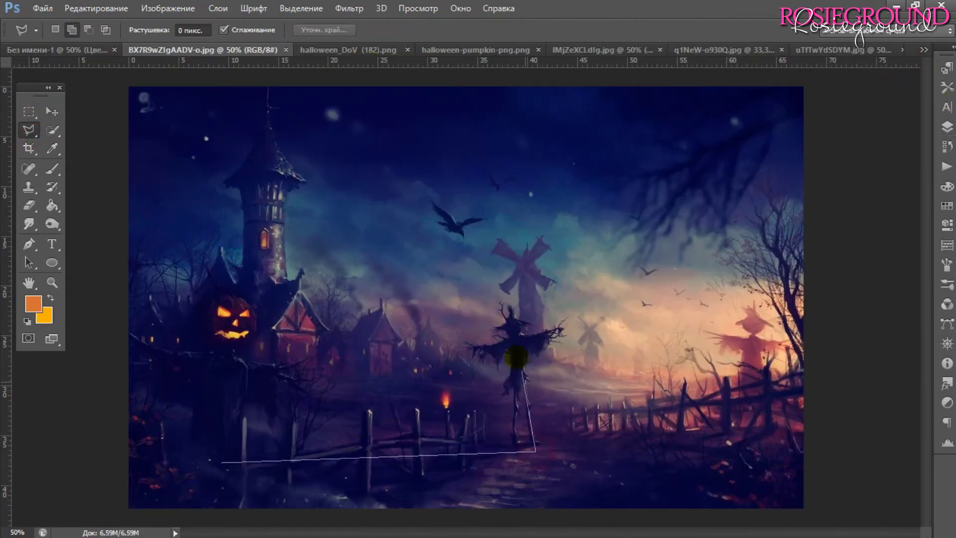
Copy the lassoed tower and houses into the composite and move the layer lower.
{"action": "double_click", "coordinate": [113, 333]}
{"action": "key", "text": "ctrl+c"}
{"action": "left_click", "coordinate": [57, 49]}
{"action": "key", "text": "ctrl+v"}
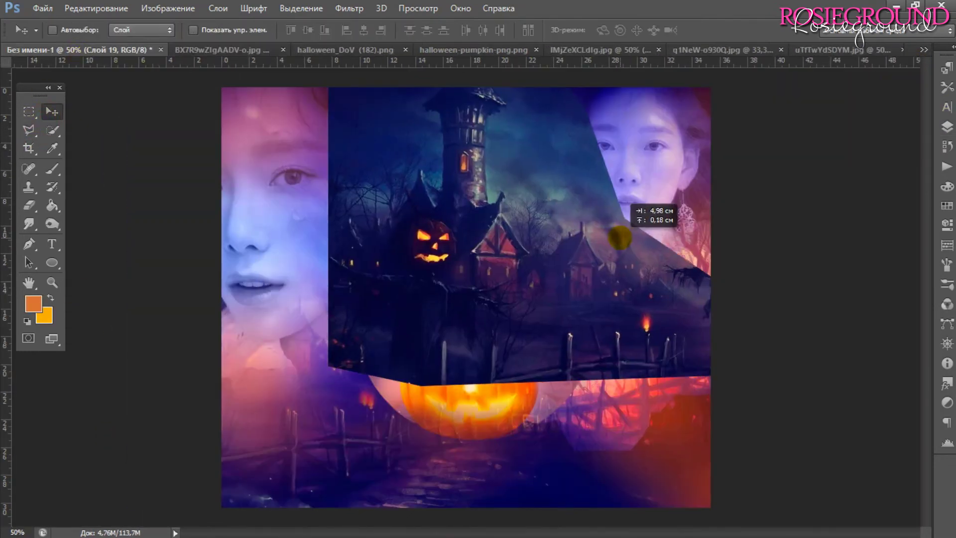
{"action": "left_click", "coordinate": [946, 126]}
{"action": "left_click_drag", "start_coordinate": [747, 162], "coordinate": [707, 199]}
Rotate the pasted town piece 90° clockwise and reposition it on the canvas.
{"action": "mouse_move", "coordinate": [530, 268]}
{"action": "left_mouse_down"}
{"action": "mouse_move", "coordinate": [517, 201]}
{"action": "mouse_move", "coordinate": [674, 153]}
{"action": "left_mouse_up"}
{"action": "key", "text": "ctrl+t"}
{"action": "right_click", "coordinate": [569, 222]}
{"action": "left_click", "coordinate": [647, 410]}
{"action": "key", "text": "Return"}
{"action": "mouse_move", "coordinate": [573, 243]}
{"action": "left_mouse_down"}
{"action": "mouse_move", "coordinate": [479, 330]}
{"action": "mouse_move", "coordinate": [448, 190]}
{"action": "left_mouse_up"}
Erase the town piece's edges to blend it in, then duplicate the layer.
{"action": "key", "text": "e"}
{"action": "mouse_move", "coordinate": [249, 239]}
{"action": "left_mouse_down"}
{"action": "mouse_move", "coordinate": [359, 189]}
{"action": "mouse_move", "coordinate": [316, 256]}
{"action": "mouse_move", "coordinate": [335, 297]}
{"action": "left_mouse_up"}
{"action": "mouse_move", "coordinate": [558, 234]}
{"action": "left_mouse_down"}
{"action": "mouse_move", "coordinate": [613, 150]}
{"action": "mouse_move", "coordinate": [649, 137]}
{"action": "left_mouse_up"}
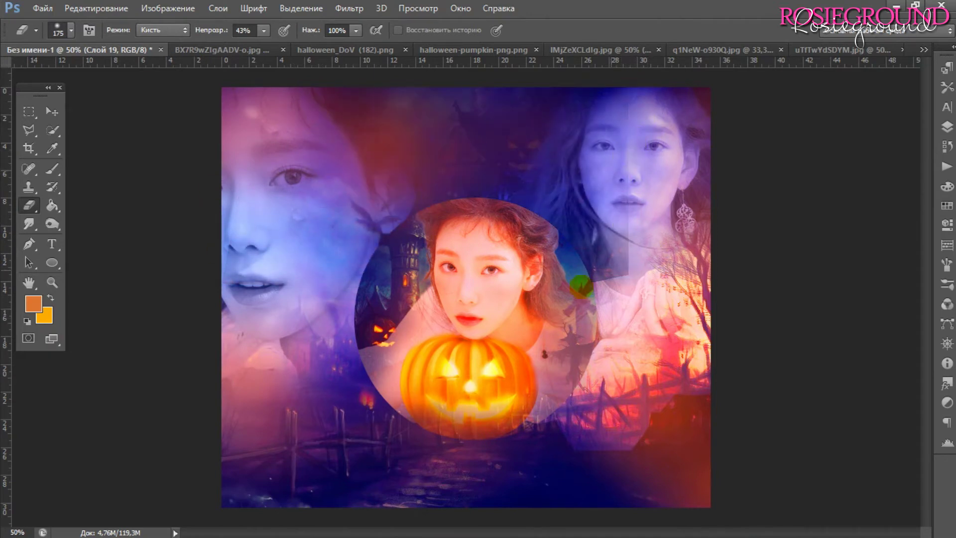
{"action": "left_click", "coordinate": [51, 111]}
{"action": "key", "text": "ctrl+j"}
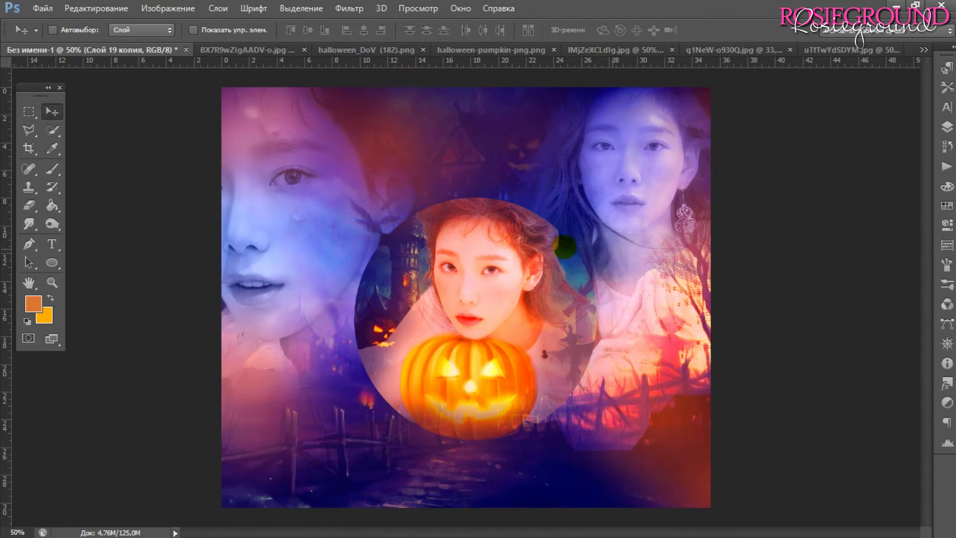
Move the town copy down the layer stack and toggle Слой 16's visibility.
{"action": "left_click", "coordinate": [947, 126]}
{"action": "left_click", "coordinate": [651, 172]}
{"action": "left_click", "coordinate": [651, 173]}
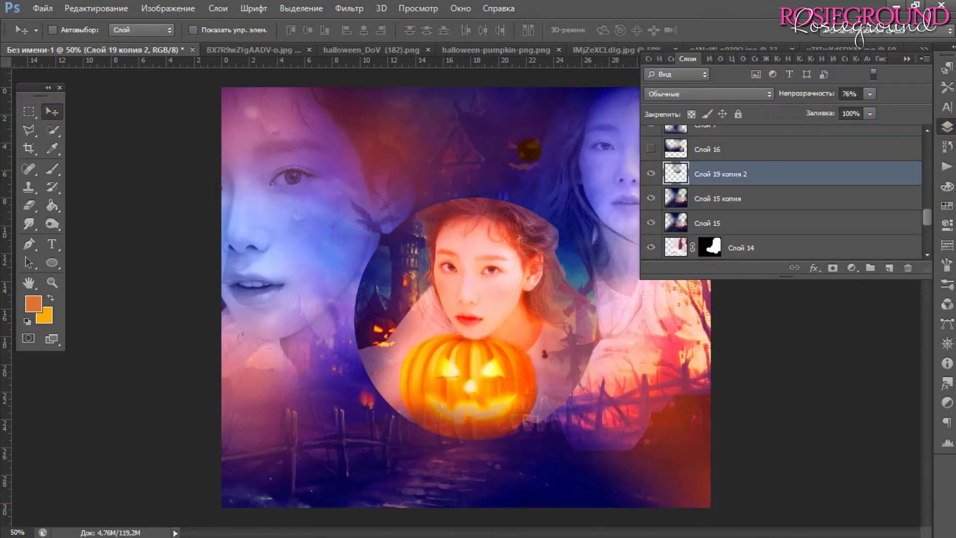
{"action": "left_click_drag", "start_coordinate": [722, 174], "coordinate": [736, 240]}
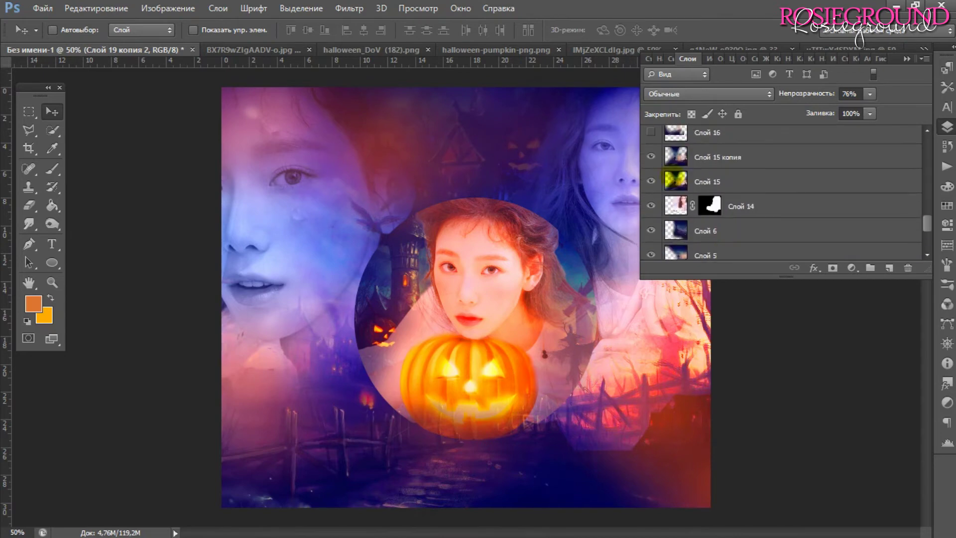
{"action": "left_click", "coordinate": [652, 162]}
{"action": "left_click", "coordinate": [652, 162]}
{"action": "scroll", "coordinate": [747, 199], "scroll_direction": "up", "scroll_amount": 1}
{"action": "scroll", "coordinate": [746, 199], "scroll_direction": "up", "scroll_amount": 1}
{"action": "left_click", "coordinate": [948, 126]}
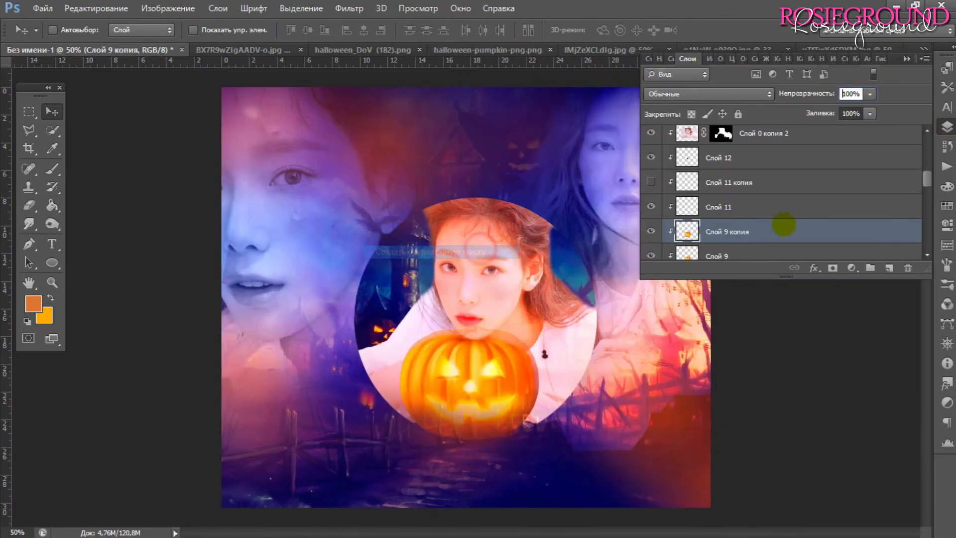
Move the pumpkin copy down the stack above Слой 7, keeping Normal blending.
{"action": "left_click_drag", "start_coordinate": [733, 177], "coordinate": [737, 215]}
{"action": "left_click_drag", "start_coordinate": [747, 272], "coordinate": [737, 220]}
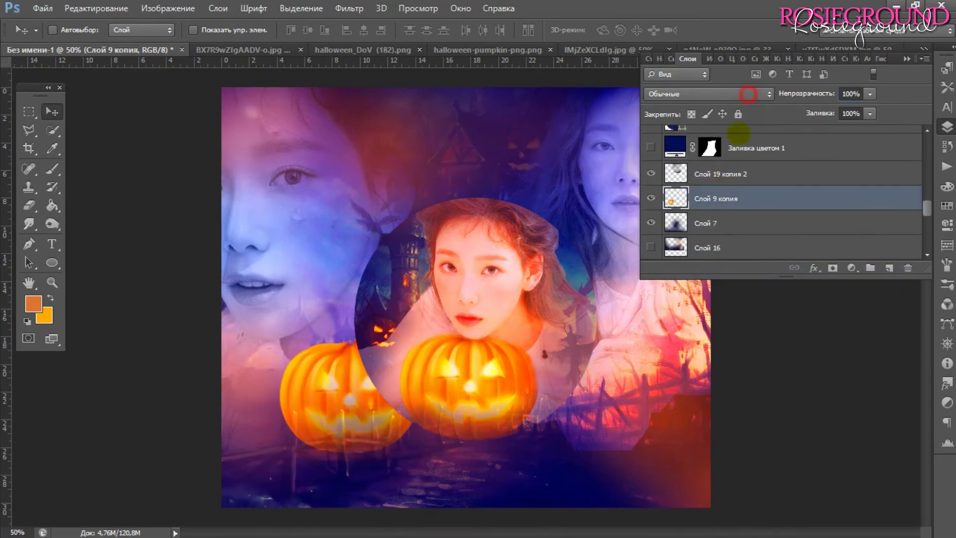
{"action": "left_click", "coordinate": [683, 94]}
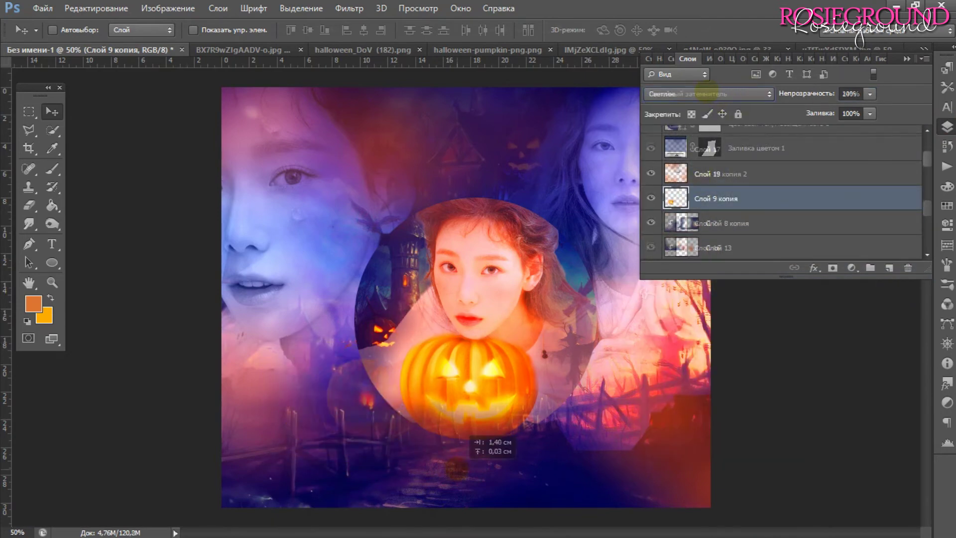
{"action": "left_click", "coordinate": [747, 94]}
{"action": "left_click", "coordinate": [707, 93]}
Shrink the lower-left pumpkin, then add copies at the bottom centre and to the right.
{"action": "key", "text": "ctrl+t"}
{"action": "left_click_drag", "start_coordinate": [415, 359], "coordinate": [406, 373]}
{"action": "key", "text": "Return"}
{"action": "mouse_move", "coordinate": [435, 442]}
{"action": "left_mouse_down"}
{"action": "mouse_move", "coordinate": [490, 470]}
{"action": "mouse_move", "coordinate": [448, 453]}
{"action": "left_mouse_up"}
{"action": "key", "text": "ctrl+t"}
{"action": "key", "text": "Return"}
{"action": "mouse_move", "coordinate": [451, 418]}
{"action": "left_mouse_down"}
{"action": "mouse_move", "coordinate": [538, 421]}
{"action": "mouse_move", "coordinate": [543, 439]}
{"action": "left_mouse_up"}
Flip the right pumpkin copy horizontally and enlarge the newest copy.
{"action": "key", "text": "ctrl+t"}
{"action": "right_click", "coordinate": [530, 438]}
{"action": "left_click", "coordinate": [568, 412]}
{"action": "key", "text": "Return"}
{"action": "key", "text": "ctrl+t"}
{"action": "left_click_drag", "start_coordinate": [585, 403], "coordinate": [595, 393]}
{"action": "key", "text": "Return"}
Select all four pumpkin copy layers and scale them down together.
{"action": "scroll", "coordinate": [707, 199], "scroll_direction": "down", "scroll_amount": 2}
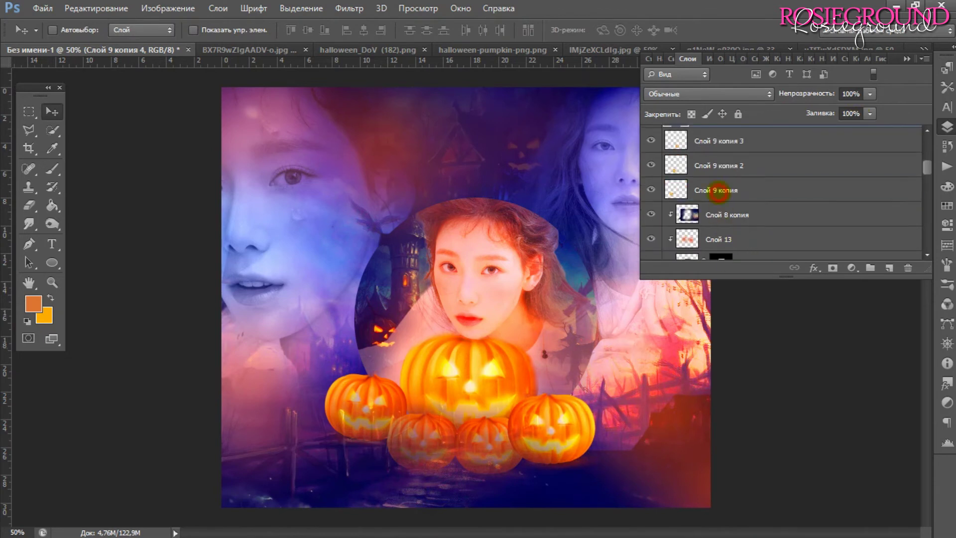
{"action": "left_click", "coordinate": [707, 192], "text": "shift"}
{"action": "scroll", "coordinate": [707, 194], "scroll_direction": "up", "scroll_amount": 1}
{"action": "key", "text": "ctrl+t"}
{"action": "left_click_drag", "start_coordinate": [595, 473], "coordinate": [577, 456]}
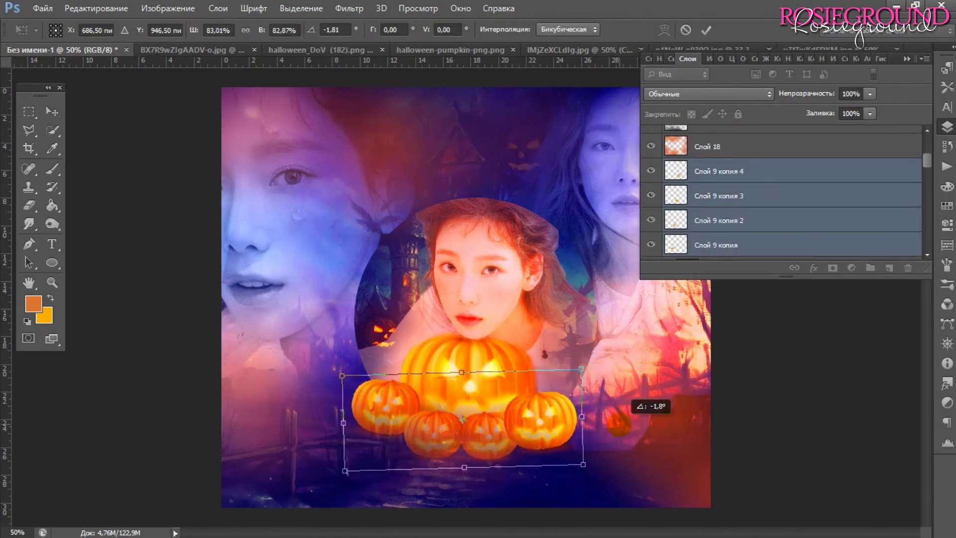
{"action": "key", "text": "Return"}
Add a new empty layer and set the painting colour to black.
{"action": "scroll", "coordinate": [751, 222], "scroll_direction": "down", "scroll_amount": 1}
{"action": "left_click", "coordinate": [752, 242]}
{"action": "key", "text": "ctrl+shift+alt+n"}
{"action": "left_click", "coordinate": [33, 303]}
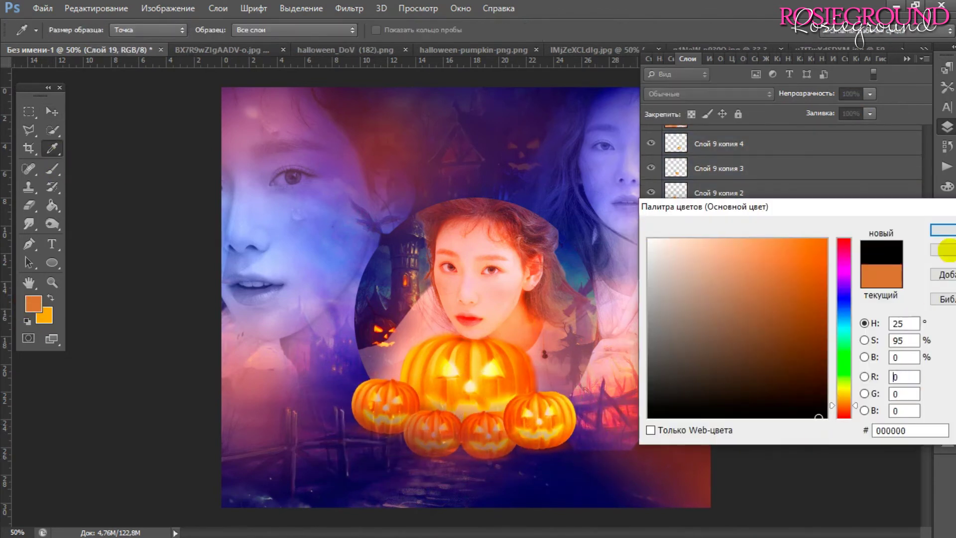
Confirm black as the paint colour and duplicate Слой 19.
{"action": "key", "text": "Return"}
{"action": "key", "text": "b"}
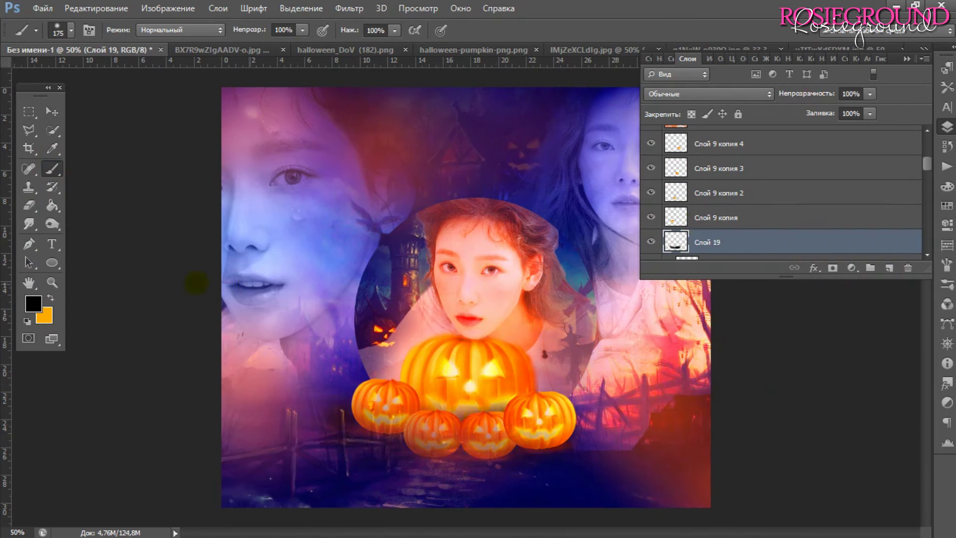
{"action": "key", "text": "e"}
{"action": "key", "text": "ctrl+j"}
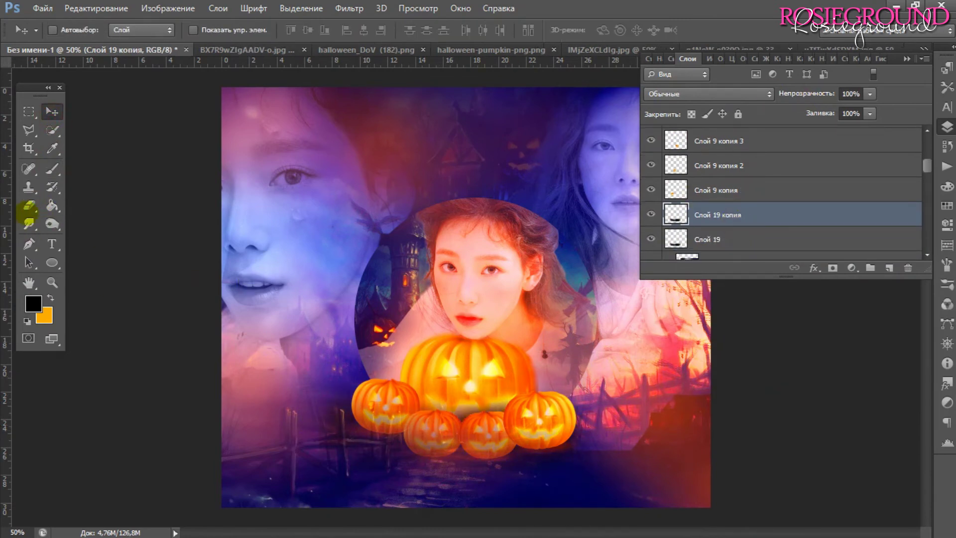
{"action": "key", "text": "alt+bracketleft"}
Toggle Слой 17's visibility to check it, then select Слой 17 and Слой 7.
{"action": "key", "text": "v"}
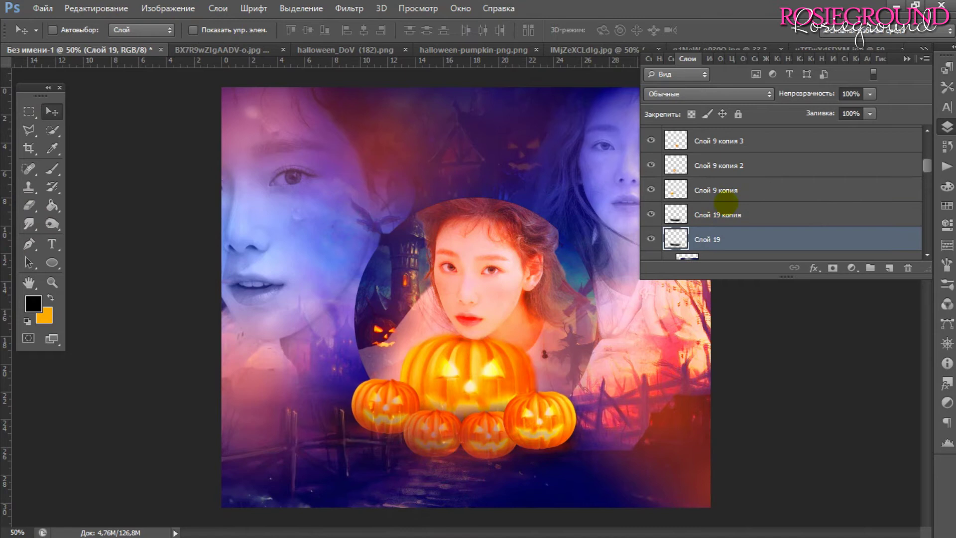
{"action": "scroll", "coordinate": [722, 199], "scroll_direction": "up", "scroll_amount": 5}
{"action": "left_click", "coordinate": [651, 203]}
{"action": "left_click", "coordinate": [650, 203]}
{"action": "left_click", "coordinate": [707, 203]}
{"action": "key", "text": "e"}
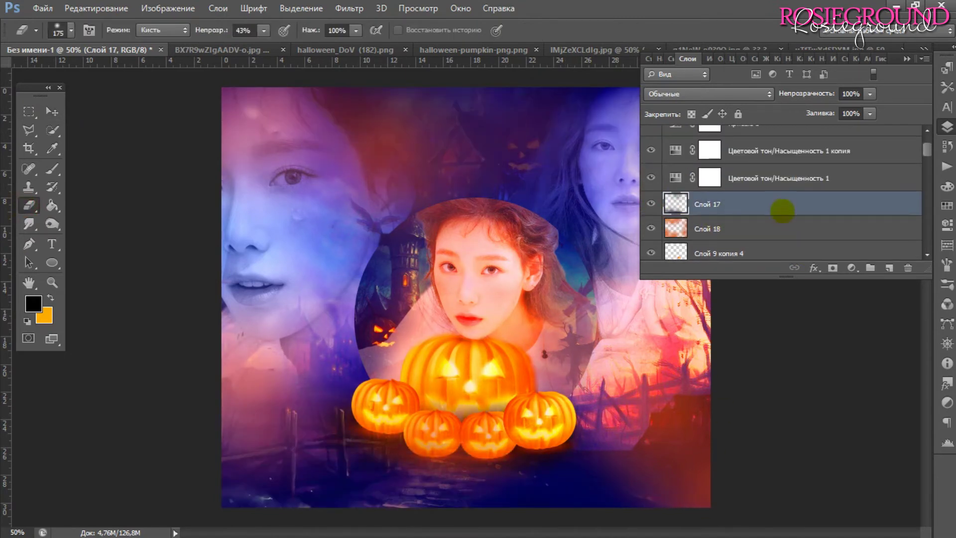
{"action": "scroll", "coordinate": [719, 190], "scroll_direction": "down", "scroll_amount": 5}
{"action": "scroll", "coordinate": [736, 196], "scroll_direction": "down", "scroll_amount": 5}
{"action": "left_click", "coordinate": [712, 176]}
Select Слой 15 копия and scroll through the layer stack.
{"action": "key", "text": "z"}
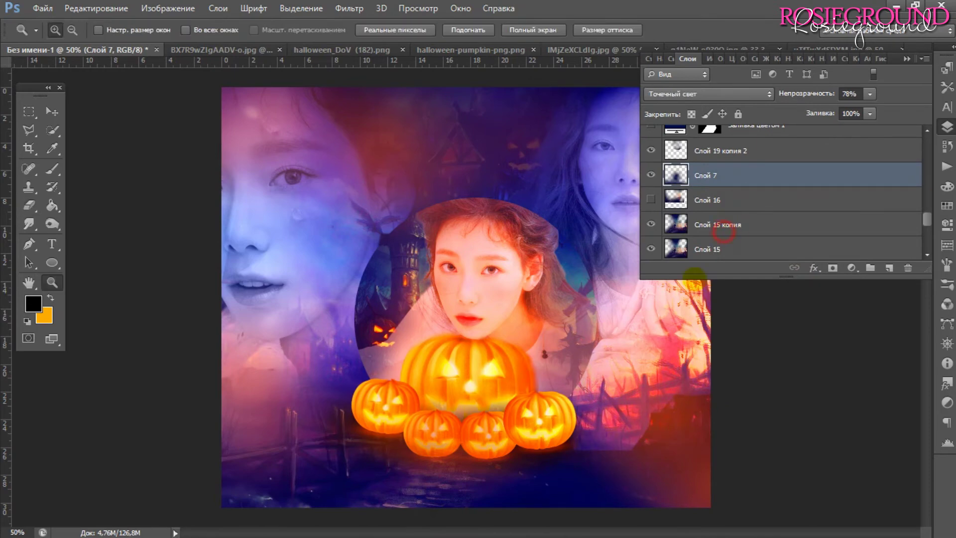
{"action": "left_click", "coordinate": [723, 224]}
{"action": "scroll", "coordinate": [332, 189], "scroll_direction": "up", "scroll_amount": 5}
{"action": "scroll", "coordinate": [333, 192], "scroll_direction": "down", "scroll_amount": 15}
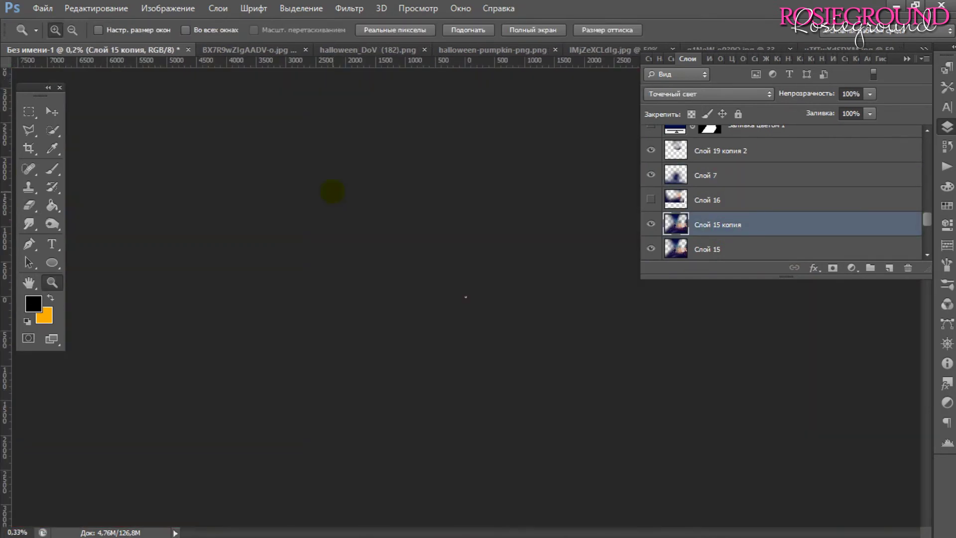
{"action": "scroll", "coordinate": [333, 192], "scroll_direction": "up", "scroll_amount": 10}
{"action": "scroll", "coordinate": [333, 192], "scroll_direction": "down", "scroll_amount": 3}
{"action": "scroll", "coordinate": [332, 191], "scroll_direction": "down", "scroll_amount": 3}
{"action": "scroll", "coordinate": [332, 192], "scroll_direction": "up", "scroll_amount": 1}
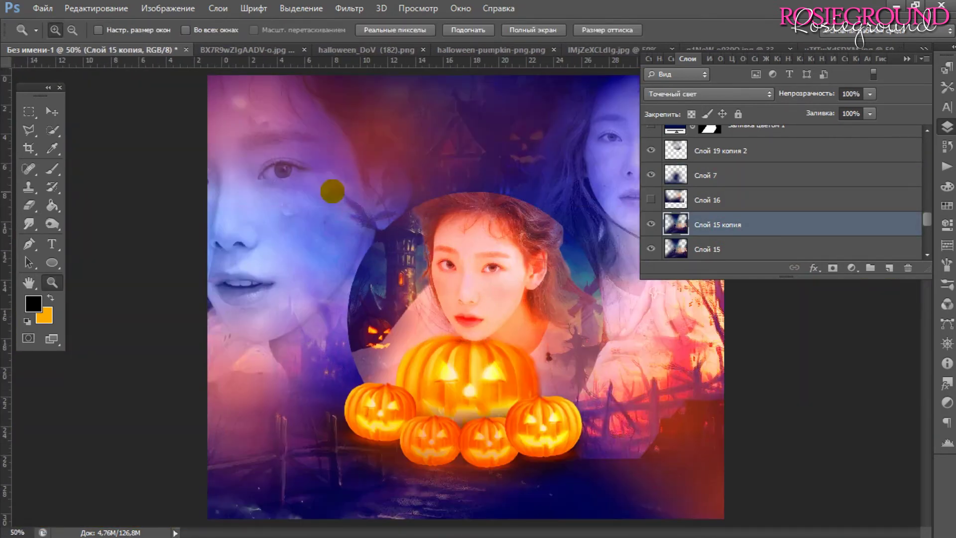
{"action": "key", "text": "e"}
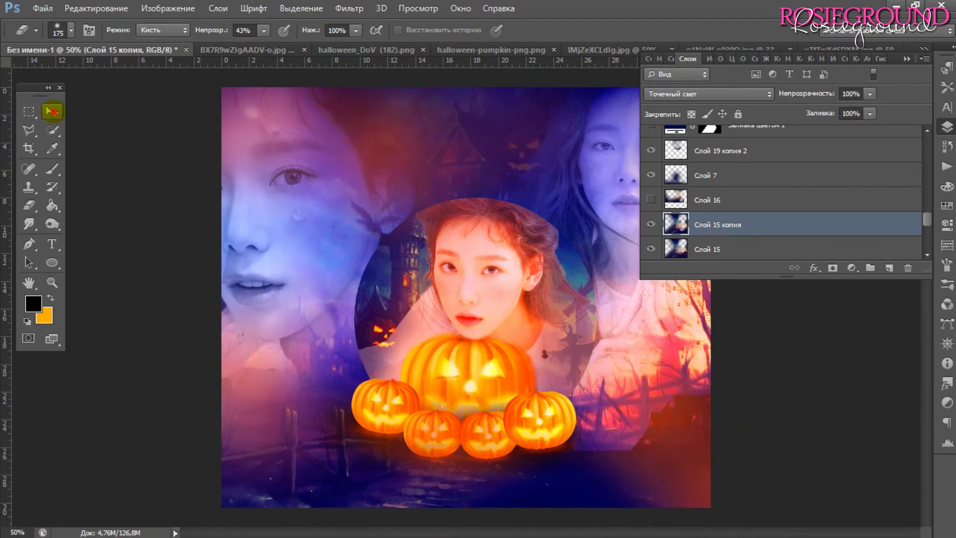
Nudge Слой 19's content 0.79 cm down with the Move tool.
{"action": "left_click", "coordinate": [52, 110]}
{"action": "scroll", "coordinate": [784, 192], "scroll_direction": "up", "scroll_amount": 5}
{"action": "left_click", "coordinate": [775, 135]}
{"action": "scroll", "coordinate": [720, 201], "scroll_direction": "down", "scroll_amount": 3}
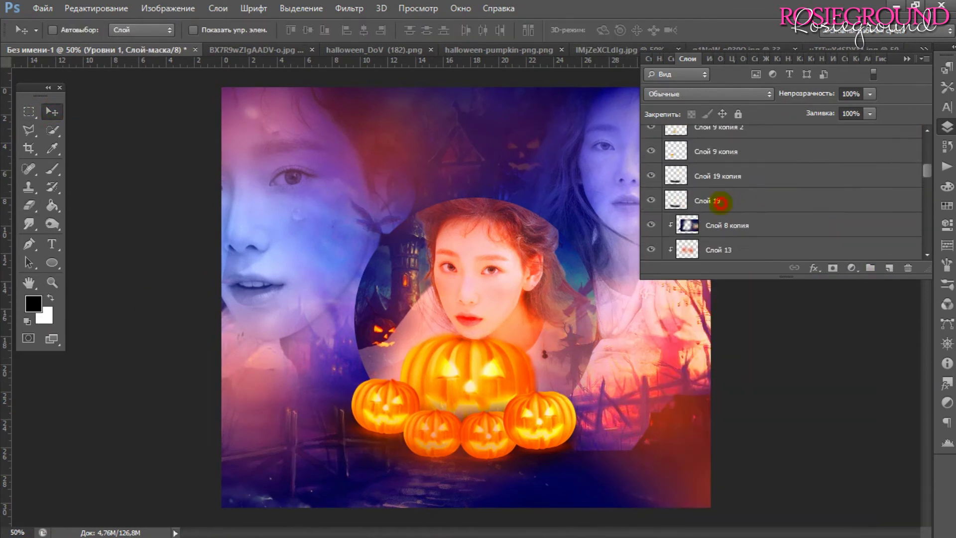
{"action": "left_click", "coordinate": [721, 202]}
{"action": "left_click_drag", "start_coordinate": [572, 370], "coordinate": [573, 381]}
Move Слой 17 about 3.15 cm down on the canvas.
{"action": "left_click", "coordinate": [717, 175]}
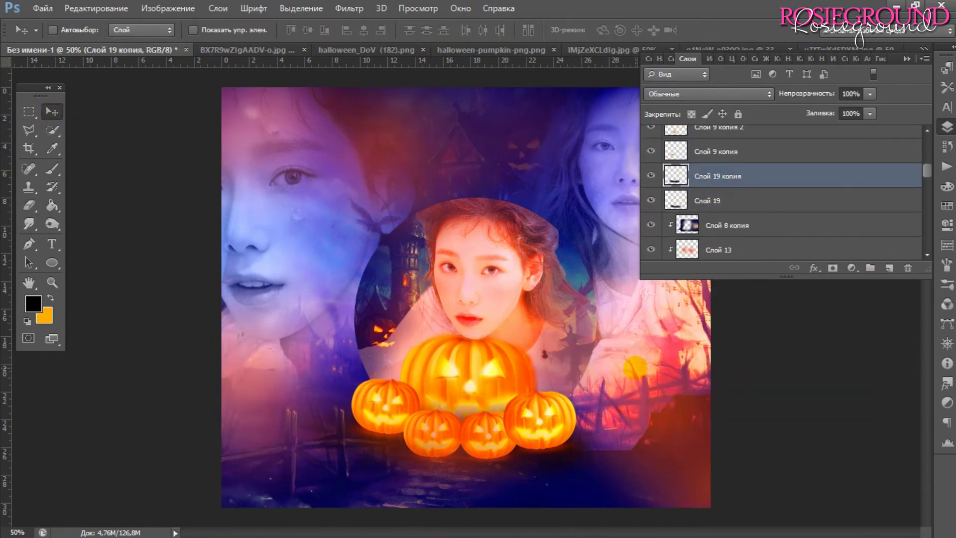
{"action": "scroll", "coordinate": [827, 195], "scroll_direction": "up", "scroll_amount": 5}
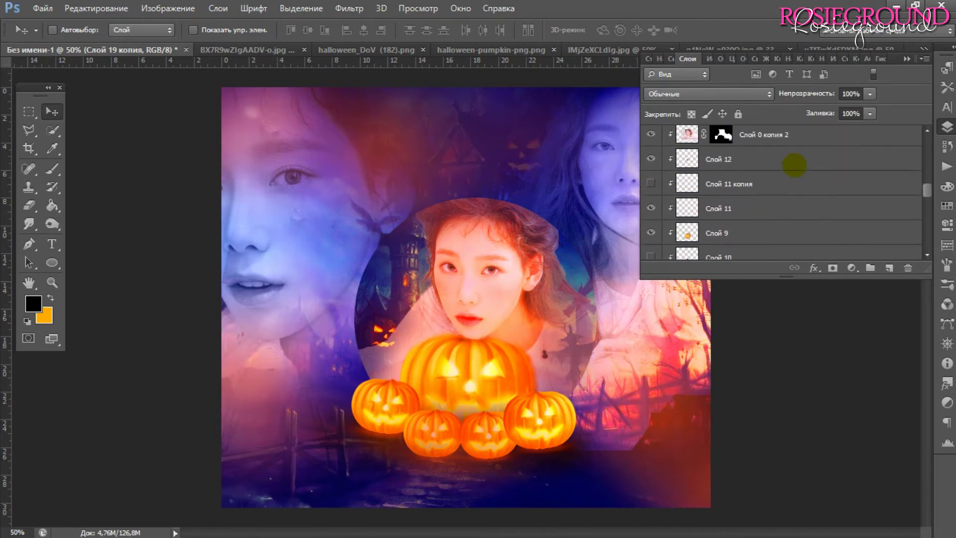
{"action": "left_click", "coordinate": [739, 194]}
{"action": "left_click_drag", "start_coordinate": [617, 277], "coordinate": [618, 321]}
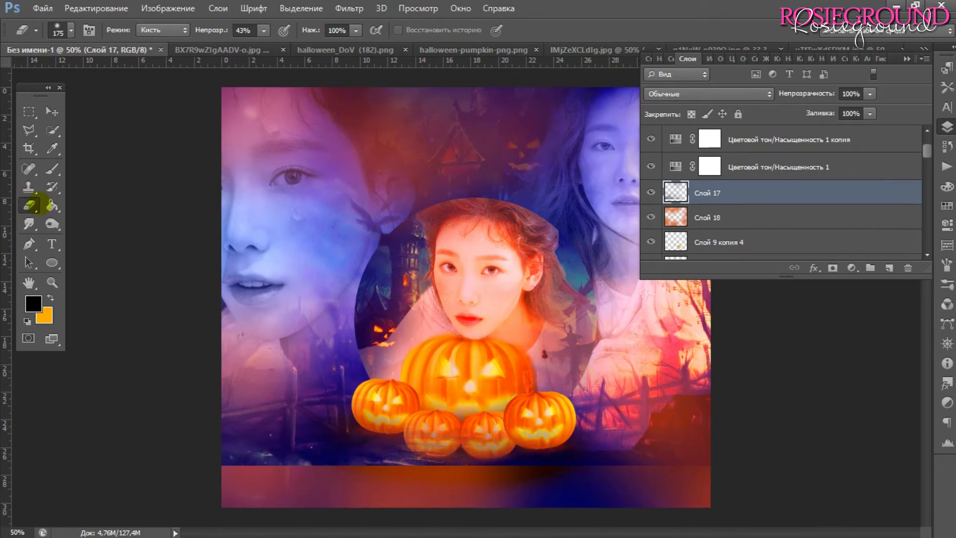
Smudge the dark bottom band into the scene with a 150-size brush.
{"action": "left_click", "coordinate": [29, 224]}
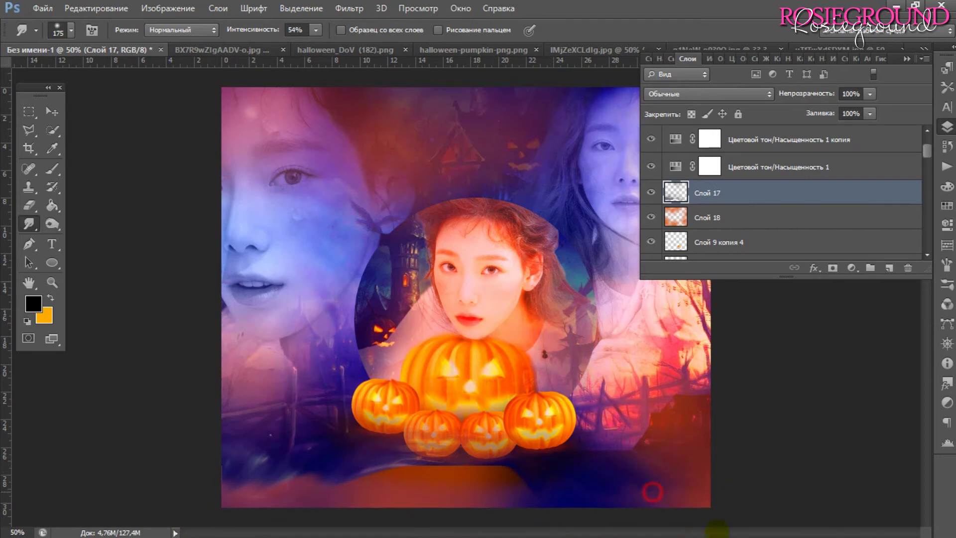
{"action": "key", "text": "bracketleft"}
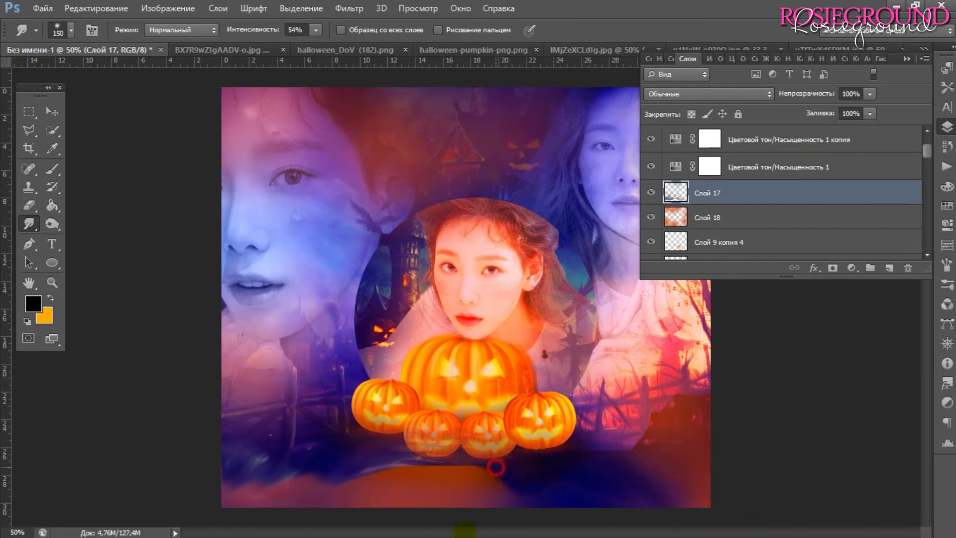
{"action": "left_click_drag", "start_coordinate": [484, 464], "coordinate": [443, 480]}
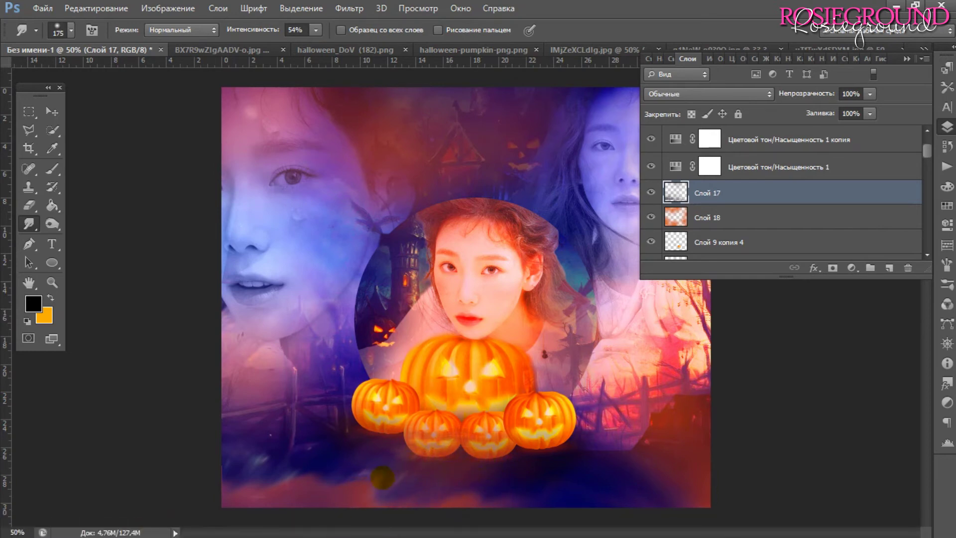
{"action": "key", "text": "bracketright"}
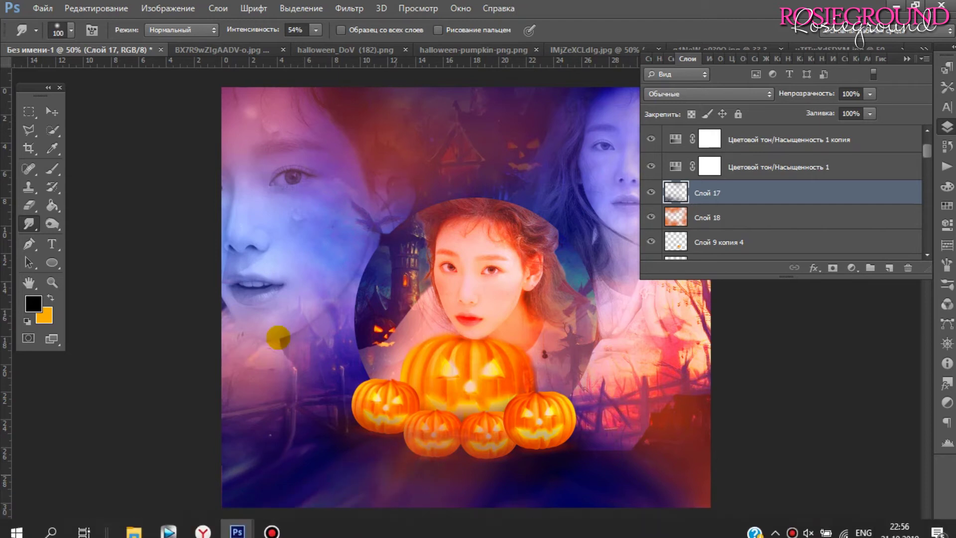
{"action": "left_click", "coordinate": [52, 111]}
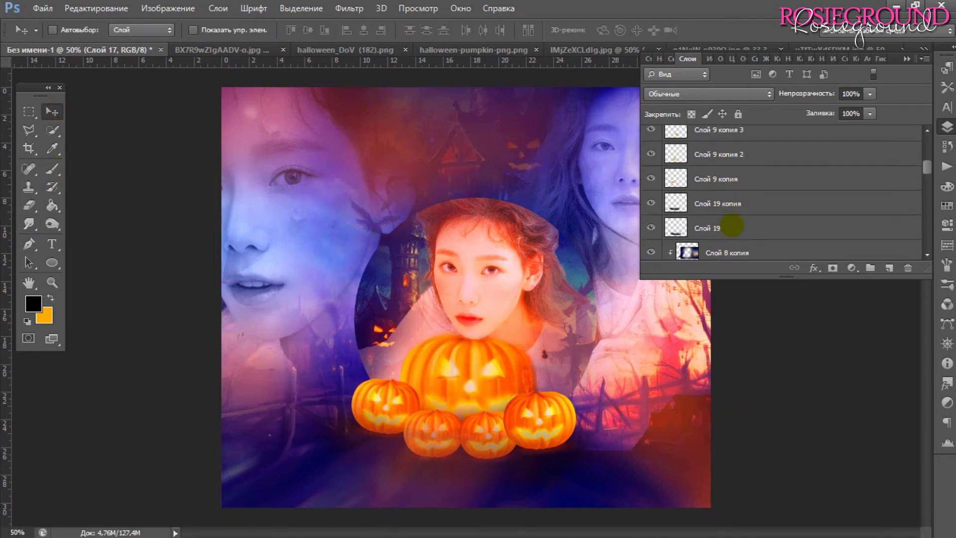
Duplicate Слой 17 and set up the Brush with orange paint.
{"action": "key", "text": "ctrl+j"}
{"action": "key", "text": "e"}
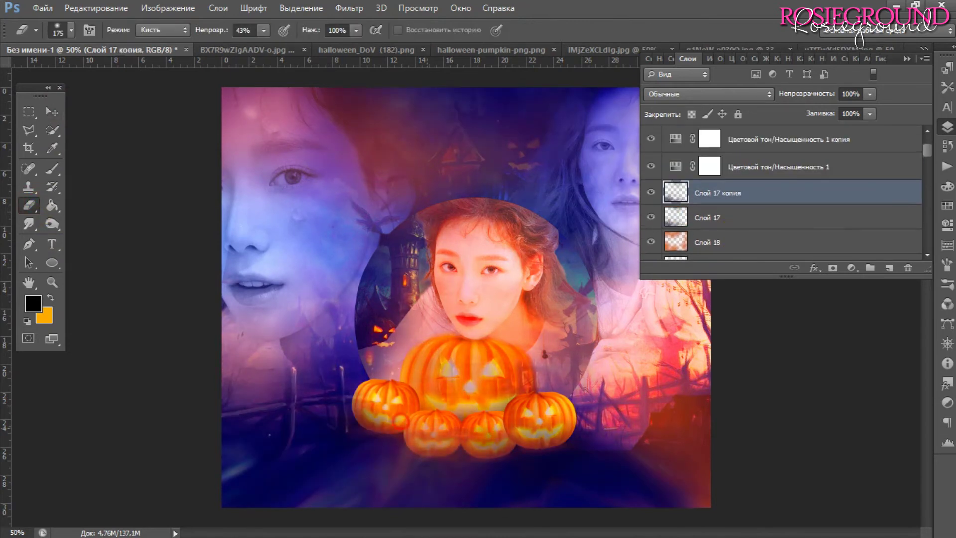
{"action": "key", "text": "alt+bracketleft"}
{"action": "key", "text": "alt+bracketright"}
{"action": "key", "text": "b"}
{"action": "key", "text": "alt+bracketleft"}
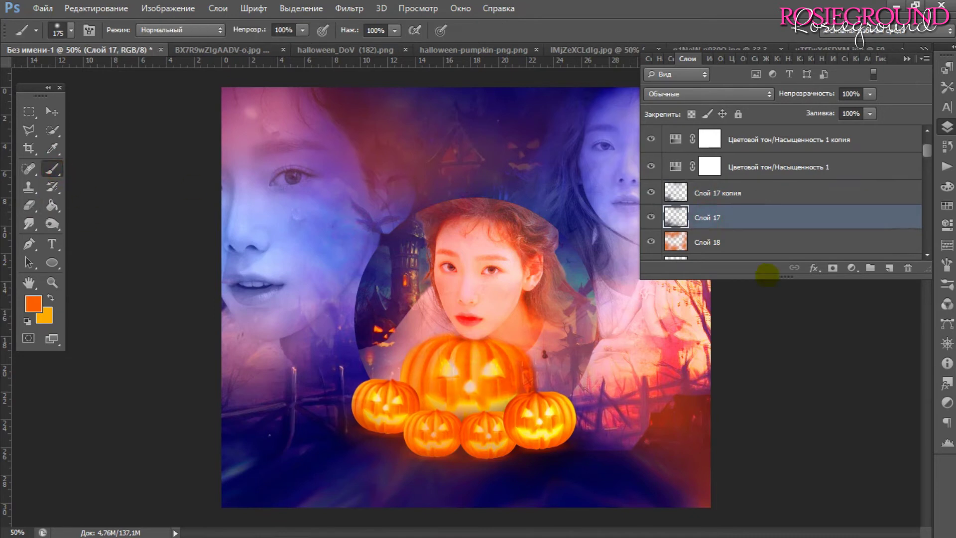
Paint a 300 px orange glow around the pumpkins on a new layer at 74% opacity.
{"action": "left_click", "coordinate": [889, 268]}
{"action": "key", "text": "bracketright"}
{"action": "key", "text": "bracketright"}
{"action": "key", "text": "bracketright"}
{"action": "left_click_drag", "start_coordinate": [597, 393], "coordinate": [562, 453]}
{"action": "left_click_drag", "start_coordinate": [358, 349], "coordinate": [523, 468]}
{"action": "left_click_drag", "start_coordinate": [363, 448], "coordinate": [573, 478]}
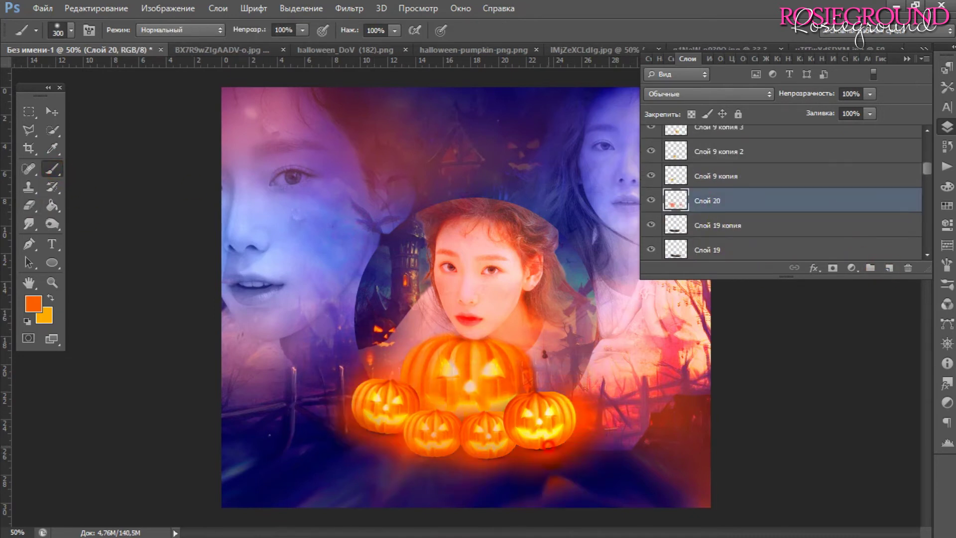
{"action": "left_click_drag", "start_coordinate": [811, 94], "coordinate": [805, 94]}
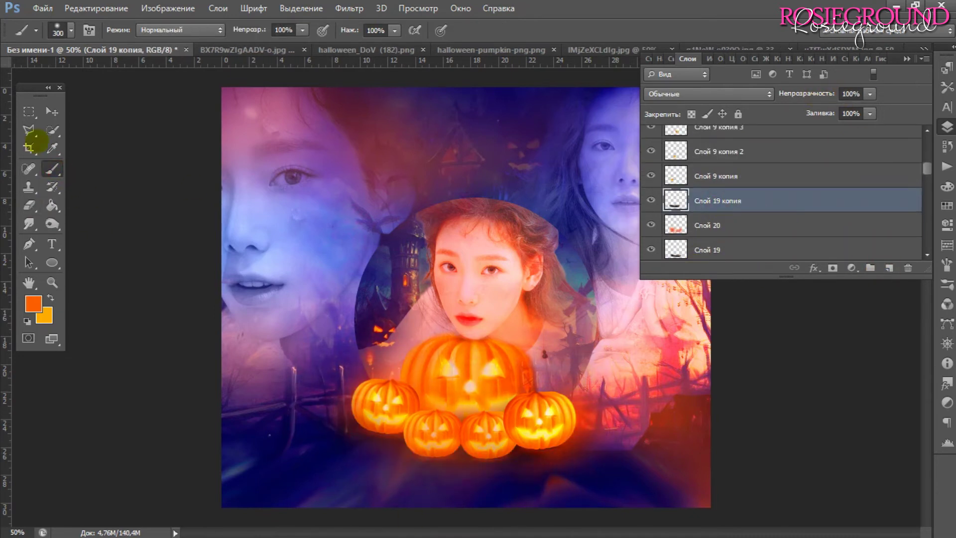
Move the glow layer Слой 20 below Слой 19 копия.
{"action": "key", "text": "v"}
{"action": "left_click_drag", "start_coordinate": [716, 200], "coordinate": [717, 234]}
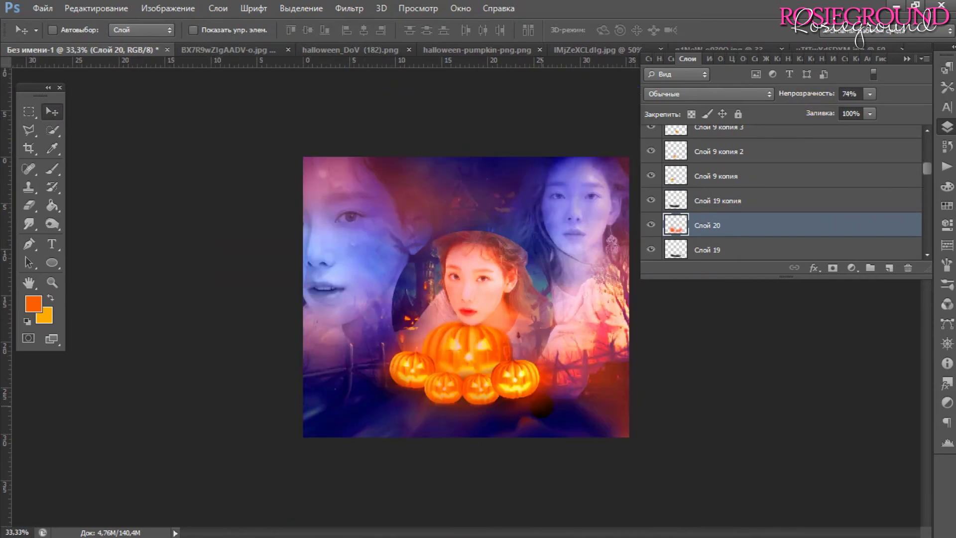
{"action": "scroll", "coordinate": [687, 182], "scroll_direction": "down", "scroll_amount": 5}
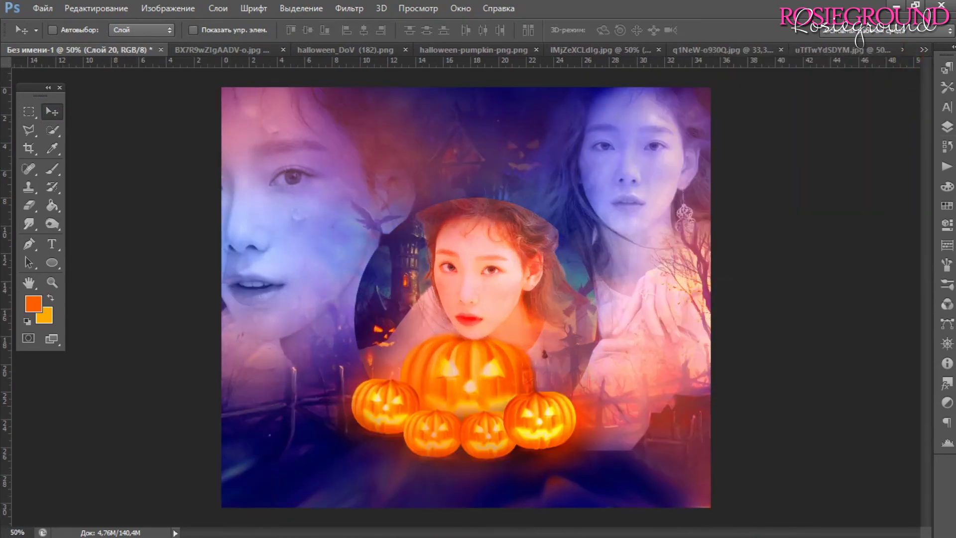
{"action": "left_click", "coordinate": [851, 267]}
Add a Hue/Saturation adjustment with Hue +7 and Saturation +27.
{"action": "left_click", "coordinate": [745, 370]}
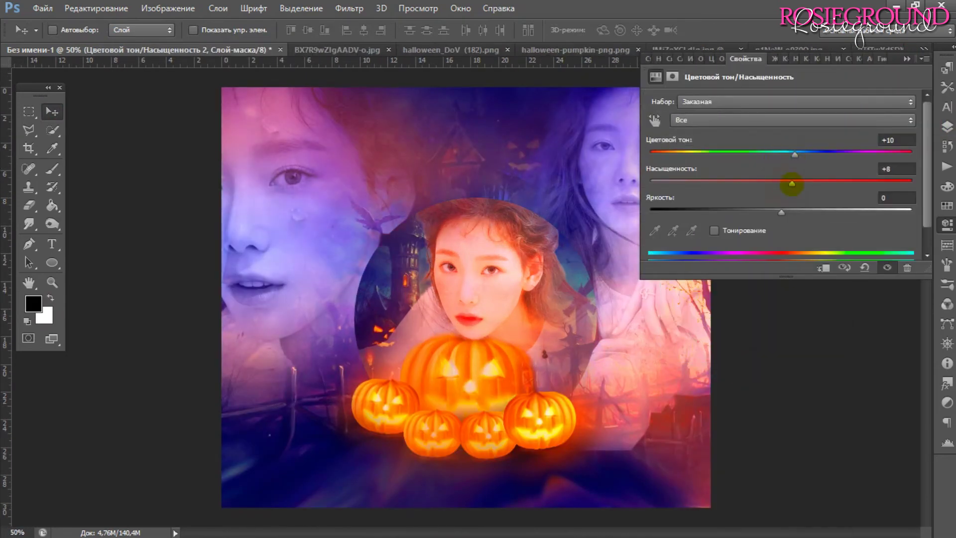
{"action": "key", "text": "ctrl+j"}
{"action": "double_click", "coordinate": [676, 190]}
{"action": "mouse_move", "coordinate": [781, 151]}
{"action": "left_mouse_down"}
{"action": "mouse_move", "coordinate": [756, 154]}
{"action": "mouse_move", "coordinate": [817, 183]}
{"action": "left_mouse_up"}
{"action": "left_click_drag", "start_coordinate": [755, 155], "coordinate": [790, 159]}
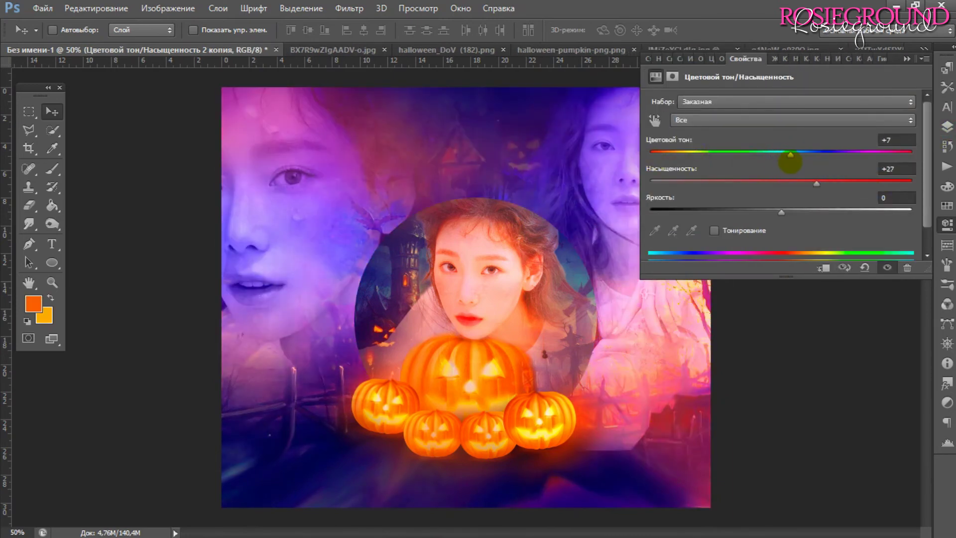
{"action": "left_click", "coordinate": [841, 206]}
Erase part of the Слой 15 копия overlay on the cheek.
{"action": "left_click", "coordinate": [945, 126]}
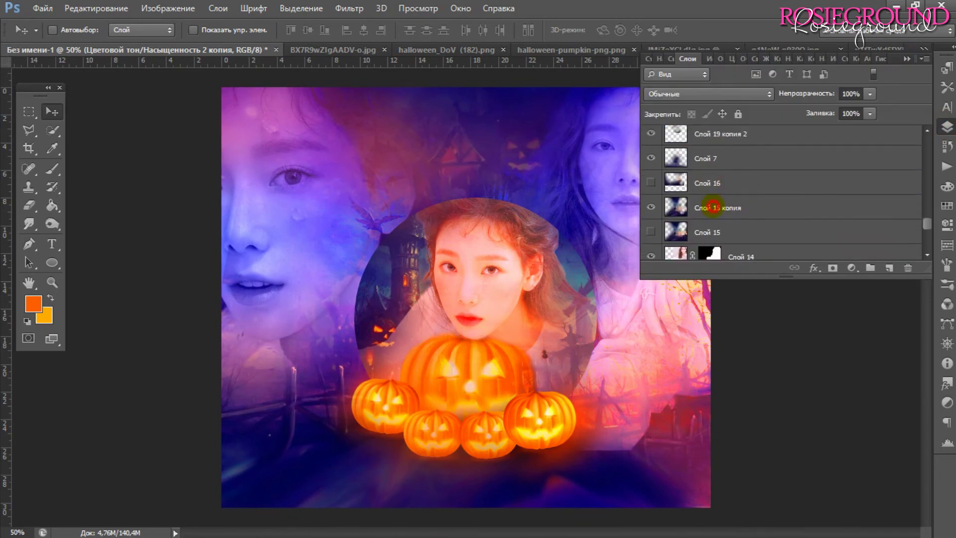
{"action": "left_click", "coordinate": [683, 209]}
{"action": "left_click", "coordinate": [28, 204]}
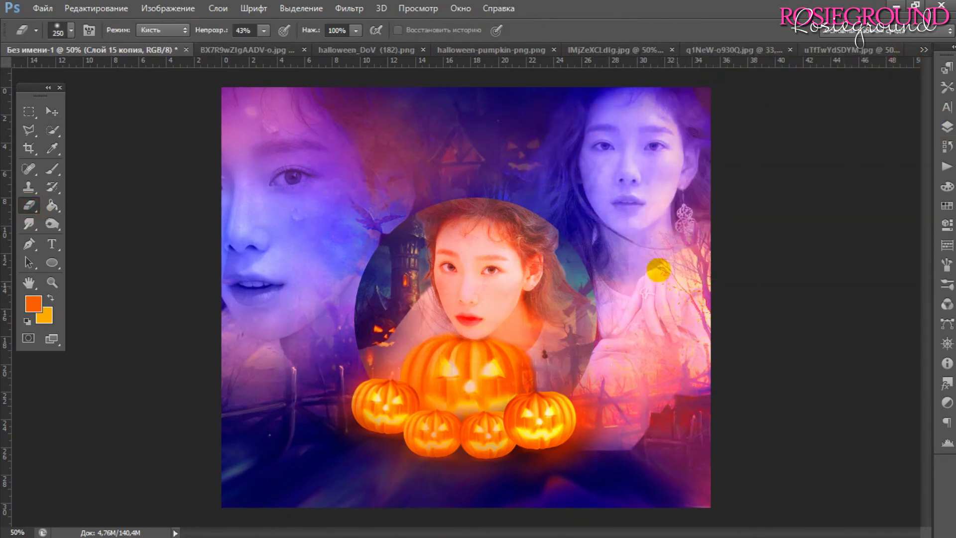
{"action": "left_click", "coordinate": [945, 126]}
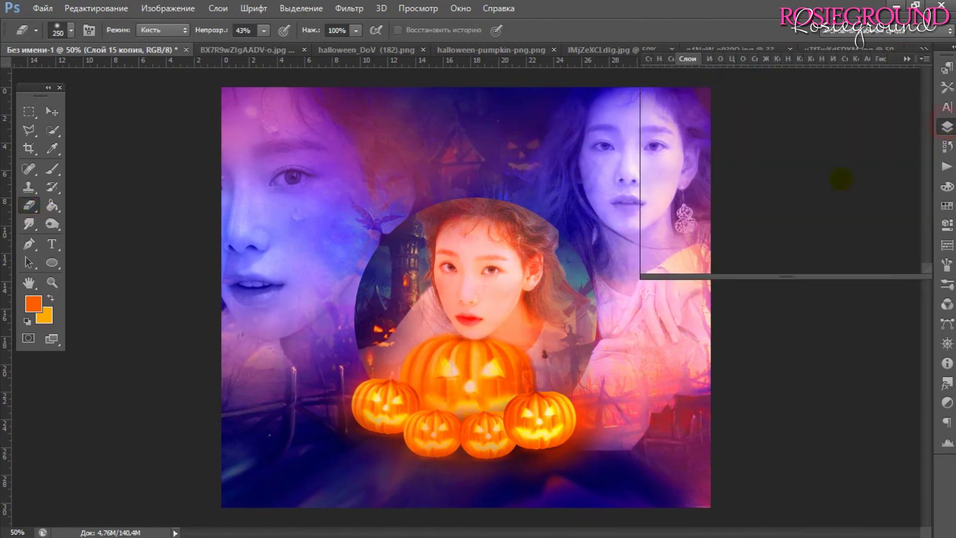
{"action": "left_click", "coordinate": [697, 188]}
{"action": "left_click", "coordinate": [629, 141]}
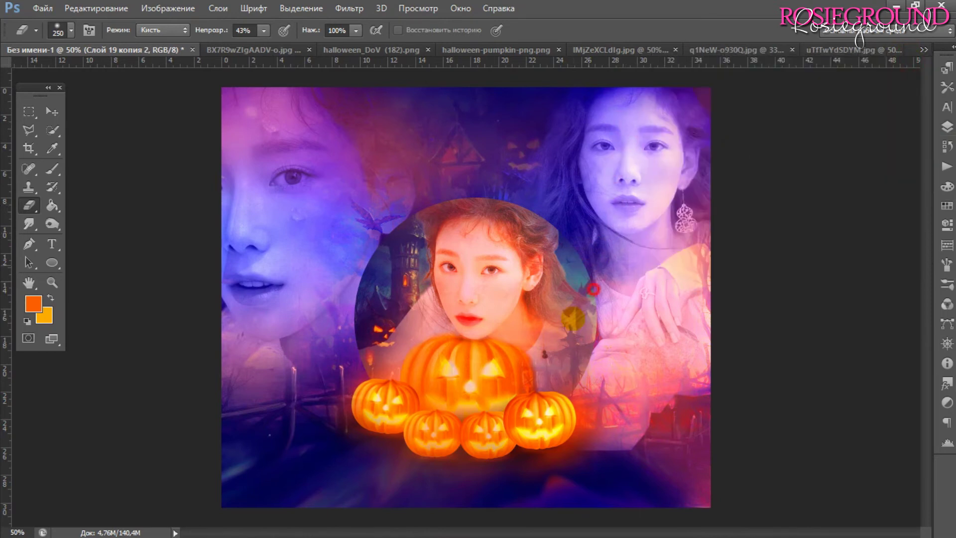
{"action": "left_click", "coordinate": [945, 126]}
{"action": "left_click", "coordinate": [704, 180]}
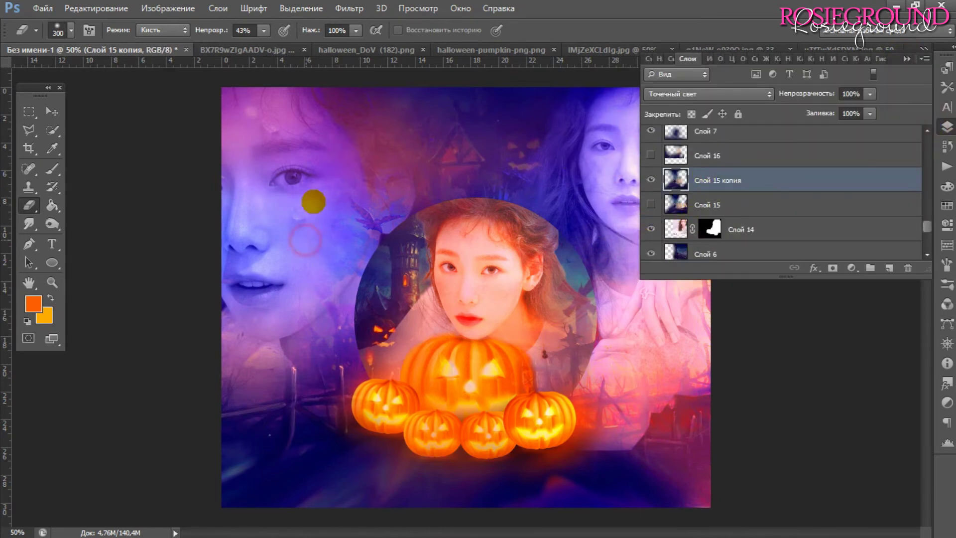
{"action": "left_click", "coordinate": [298, 250]}
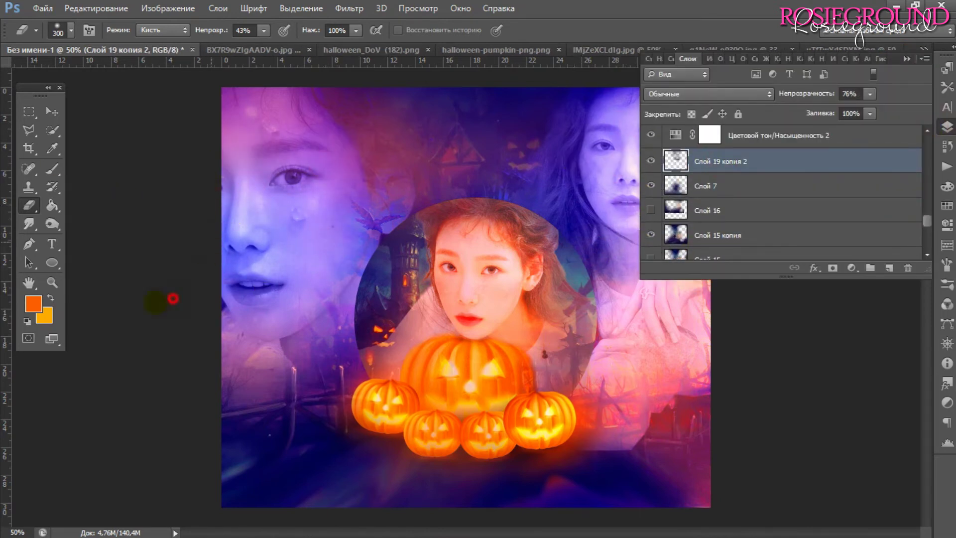
Pick the Eraser and select the Слой 17 копия and Слой 17 layers.
{"action": "key", "text": "v"}
{"action": "left_click", "coordinate": [907, 58]}
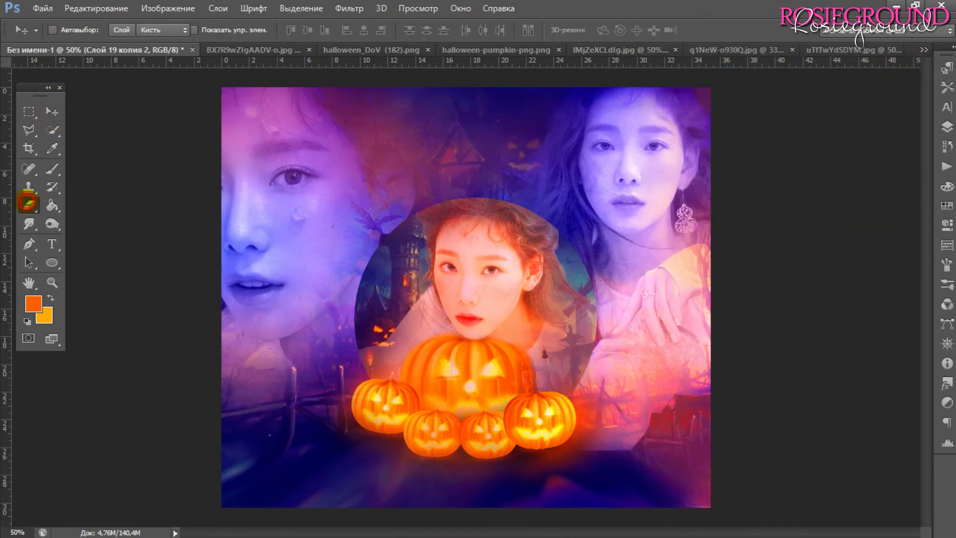
{"action": "left_click", "coordinate": [28, 203]}
{"action": "left_click", "coordinate": [947, 127]}
{"action": "scroll", "coordinate": [747, 189], "scroll_direction": "down", "scroll_amount": 3}
{"action": "scroll", "coordinate": [746, 199], "scroll_direction": "down", "scroll_amount": 3}
{"action": "left_click", "coordinate": [718, 220]}
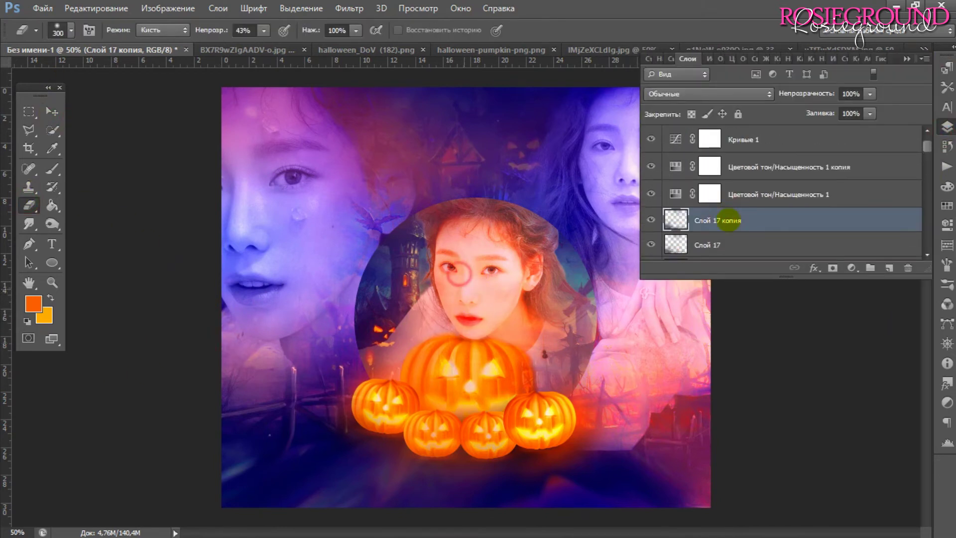
{"action": "left_click", "coordinate": [708, 235]}
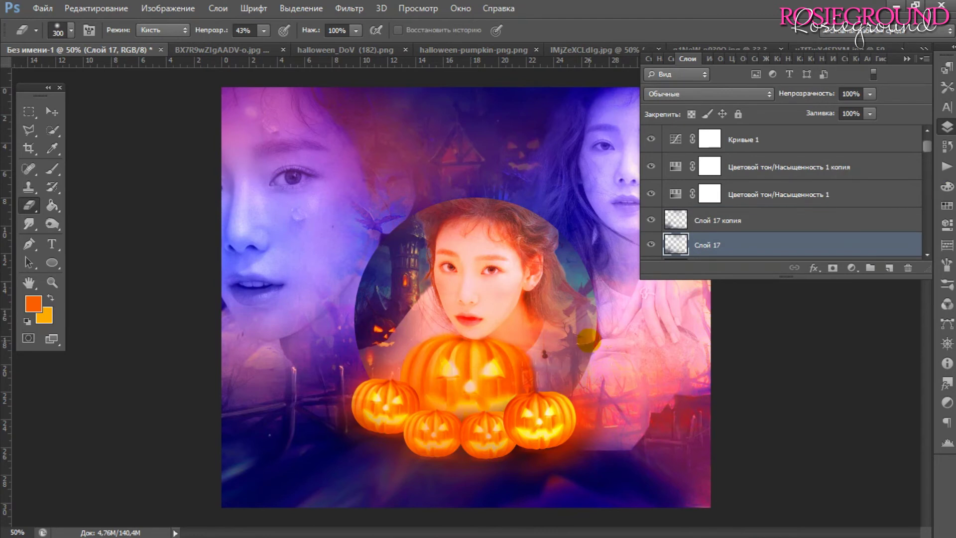
Zoom in for 43% eraser touch-ups on Слой 17 копия and Слой 17, then back to 50%.
{"action": "key", "text": "ctrl+plus"}
{"action": "scroll", "coordinate": [732, 202], "scroll_direction": "down", "scroll_amount": 3}
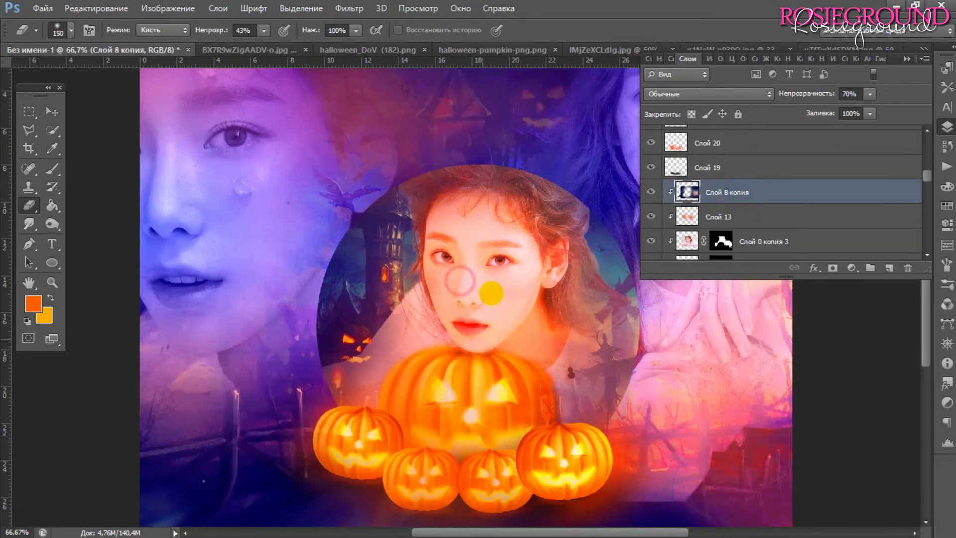
{"action": "left_click", "coordinate": [413, 285], "text": "ctrl"}
{"action": "left_click", "coordinate": [440, 294], "text": "ctrl"}
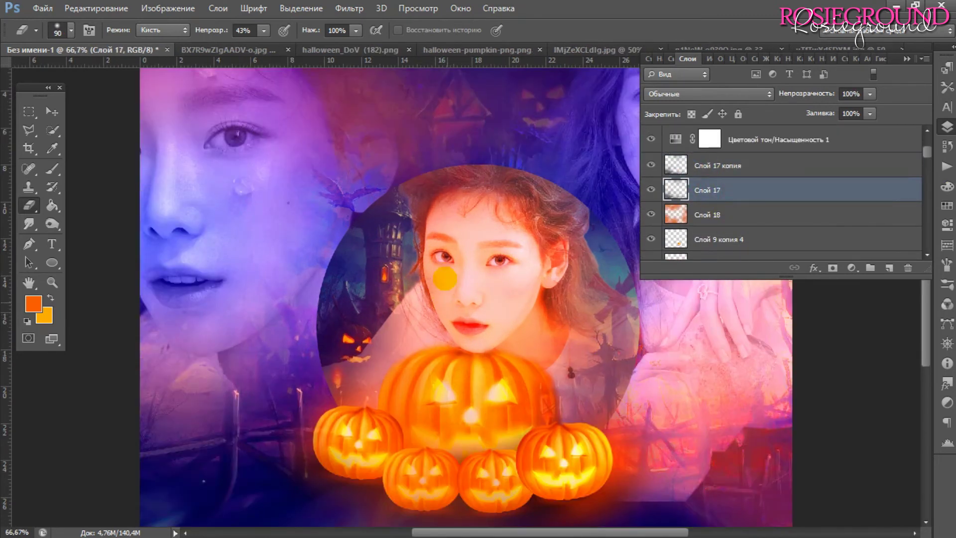
{"action": "key", "text": "v"}
{"action": "key", "text": "ctrl+minus"}
{"action": "left_click", "coordinate": [52, 173]}
{"action": "key", "text": "ctrl+shift+alt+n"}
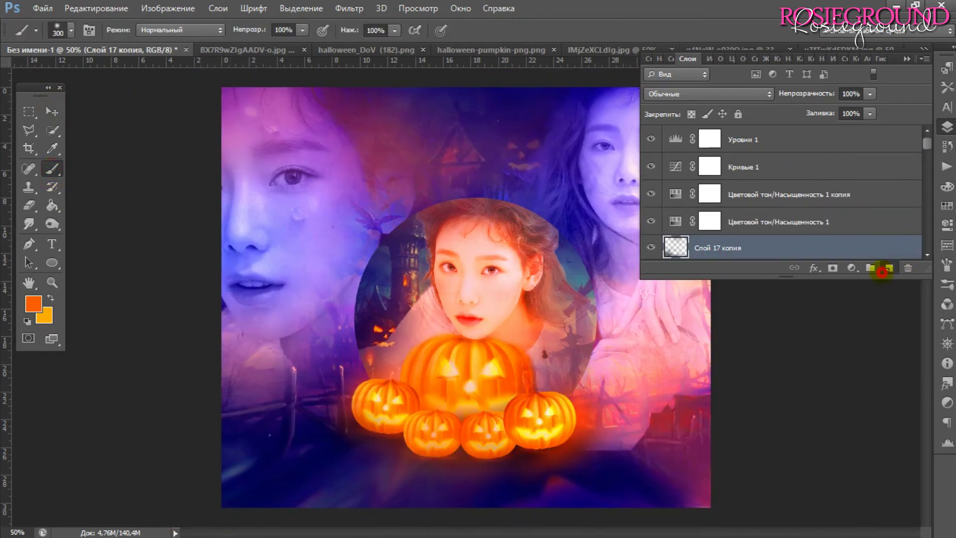
Paint orange along the top, right, bottom and left edges of the new layer.
{"action": "left_click_drag", "start_coordinate": [229, 120], "coordinate": [637, 130]}
{"action": "left_click", "coordinate": [907, 58]}
{"action": "mouse_move", "coordinate": [672, 170]}
{"action": "left_mouse_down"}
{"action": "mouse_move", "coordinate": [732, 479]}
{"action": "mouse_move", "coordinate": [234, 159]}
{"action": "left_mouse_up"}
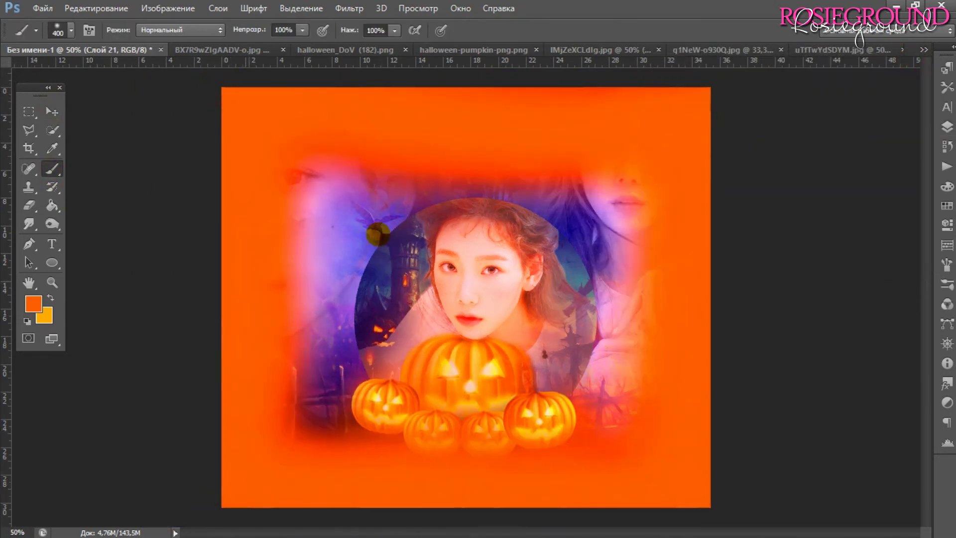
{"action": "left_click", "coordinate": [947, 126]}
{"action": "left_click_drag", "start_coordinate": [847, 93], "coordinate": [823, 93]}
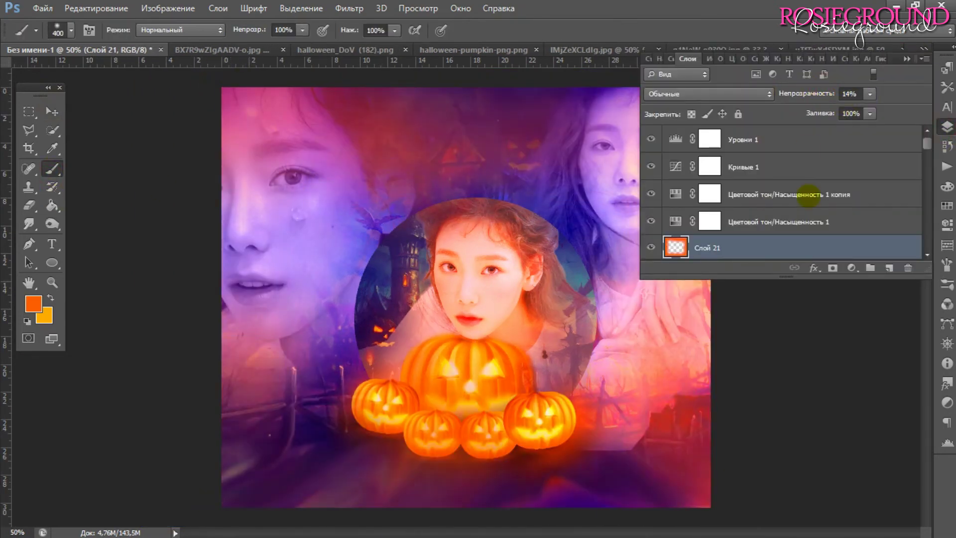
Raise Слой 21's opacity to 18% and collapse the Layers panel.
{"action": "scroll", "coordinate": [806, 145], "scroll_direction": "down", "scroll_amount": 2}
{"action": "left_click_drag", "start_coordinate": [807, 194], "coordinate": [806, 230]}
{"action": "left_click_drag", "start_coordinate": [806, 93], "coordinate": [881, 98]}
{"action": "left_click", "coordinate": [156, 137]}
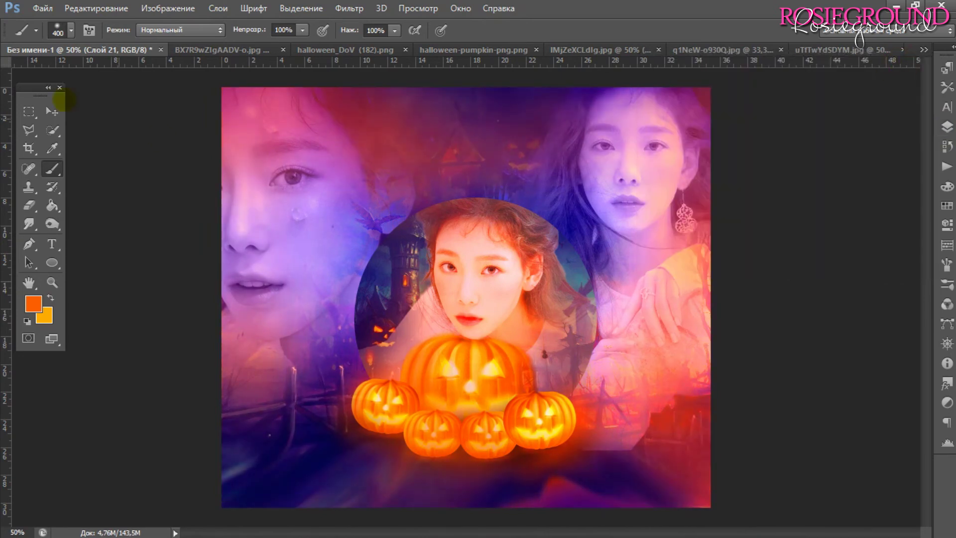
{"action": "key", "text": "v"}
{"action": "left_click", "coordinate": [947, 127]}
Save As TaeyeonHalloween.psd in the Haloween folder.
{"action": "left_click", "coordinate": [43, 9]}
{"action": "left_click", "coordinate": [80, 129]}
{"action": "type", "text": "Ta"}
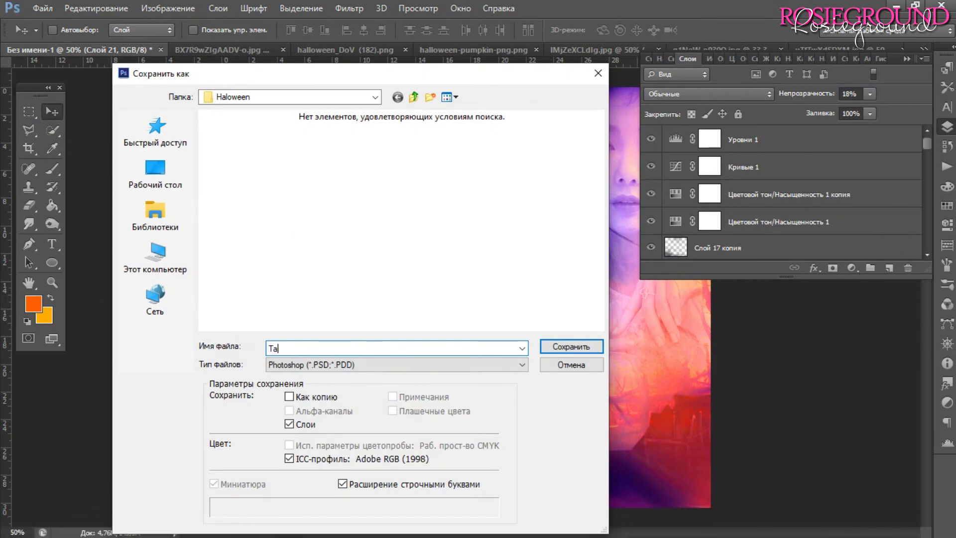
{"action": "type", "text": "n"}
{"action": "key", "text": "Return"}
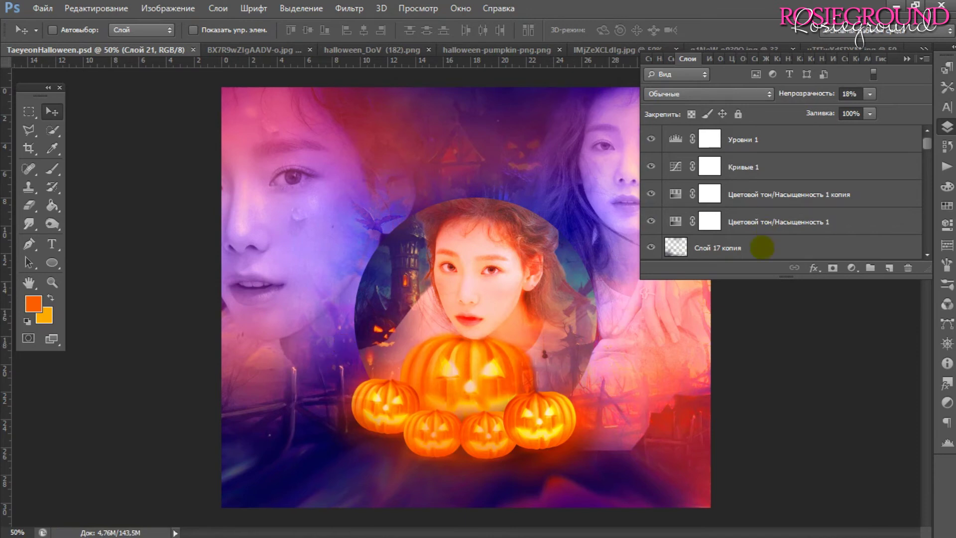
{"action": "left_click", "coordinate": [762, 247]}
{"action": "key", "text": "t"}
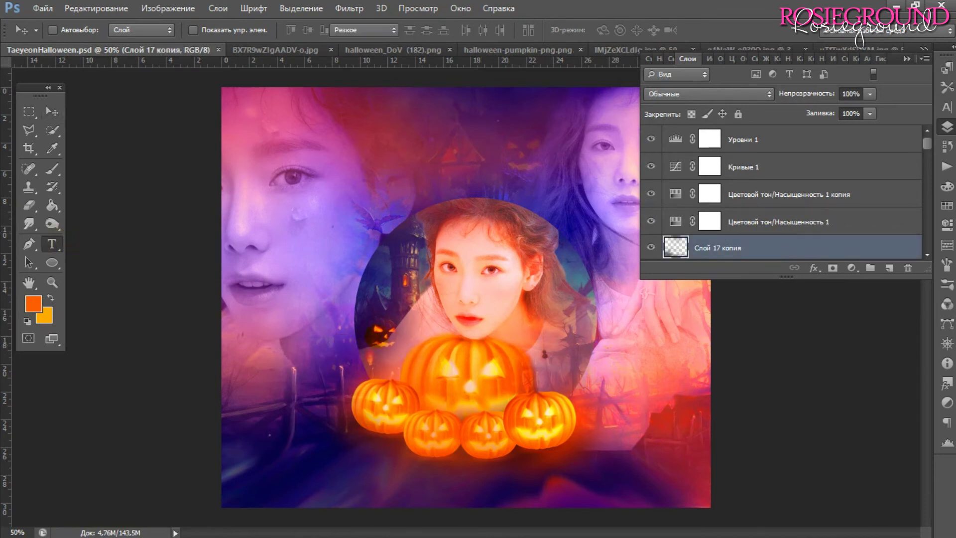
Type the KPOPPS title over the pumpkins at 68.84 pt and colour it red.
{"action": "left_click_drag", "start_coordinate": [377, 330], "coordinate": [543, 401]}
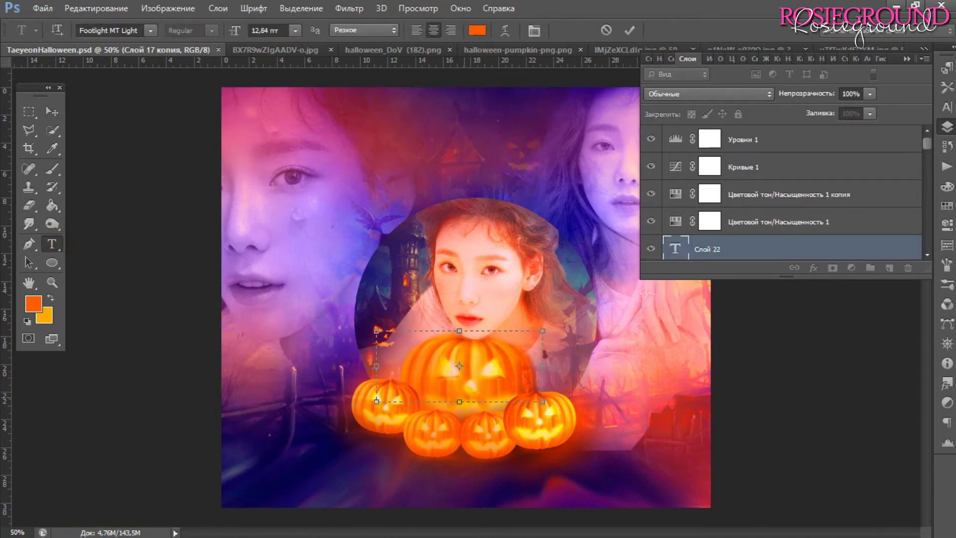
{"action": "left_click_drag", "start_coordinate": [235, 30], "coordinate": [486, 329]}
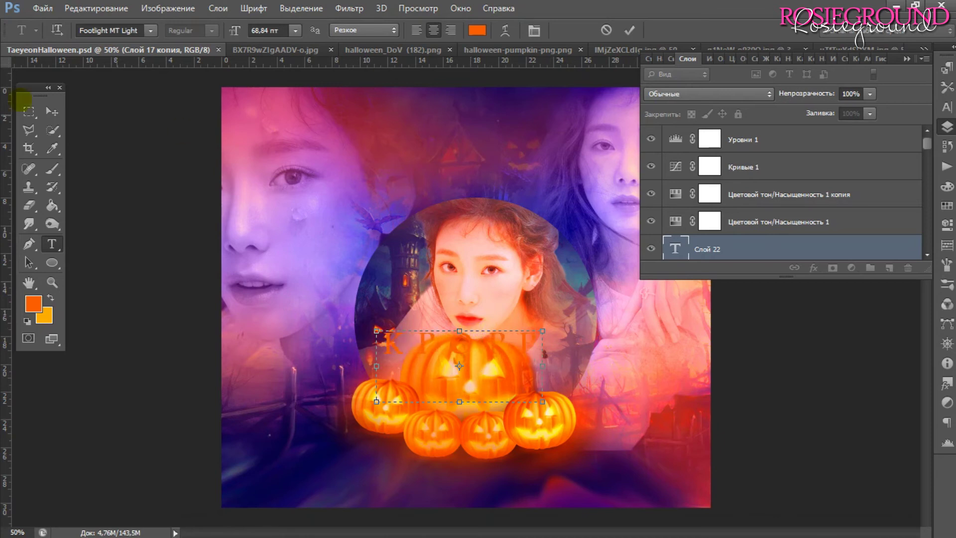
{"action": "left_click", "coordinate": [52, 148]}
{"action": "left_click", "coordinate": [947, 107]}
{"action": "left_click", "coordinate": [903, 147]}
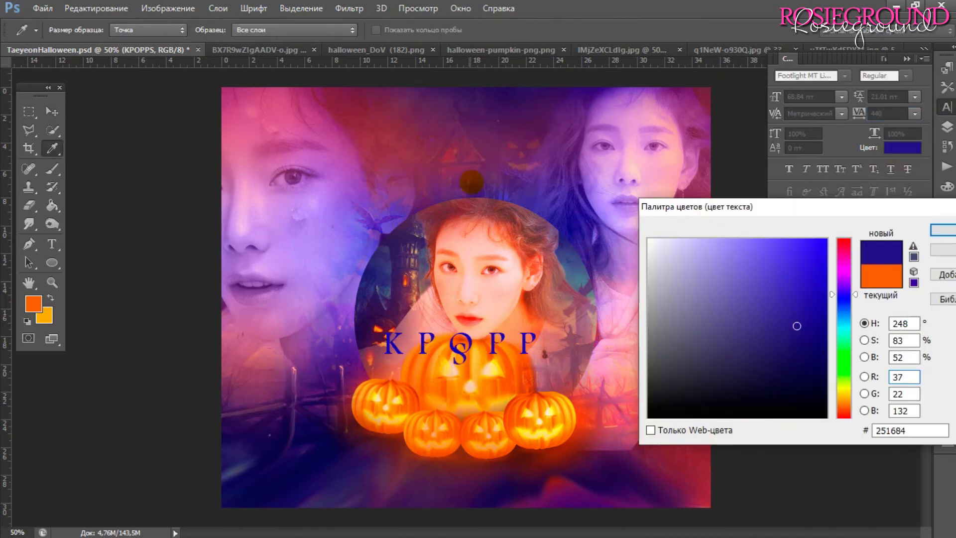
{"action": "left_click", "coordinate": [448, 157]}
{"action": "left_click", "coordinate": [942, 230]}
Set the KPOPPS letter spacing to 0 and move the title lower onto the pumpkins.
{"action": "key", "text": "v"}
{"action": "left_click_drag", "start_coordinate": [876, 114], "coordinate": [861, 121]}
{"action": "type", "text": "0"}
{"action": "key", "text": "Return"}
{"action": "left_click_drag", "start_coordinate": [586, 348], "coordinate": [586, 402]}
Change the title font to Freehand521 BT at 58.84 pt.
{"action": "left_click", "coordinate": [807, 75]}
{"action": "type", "text": "Forte"}
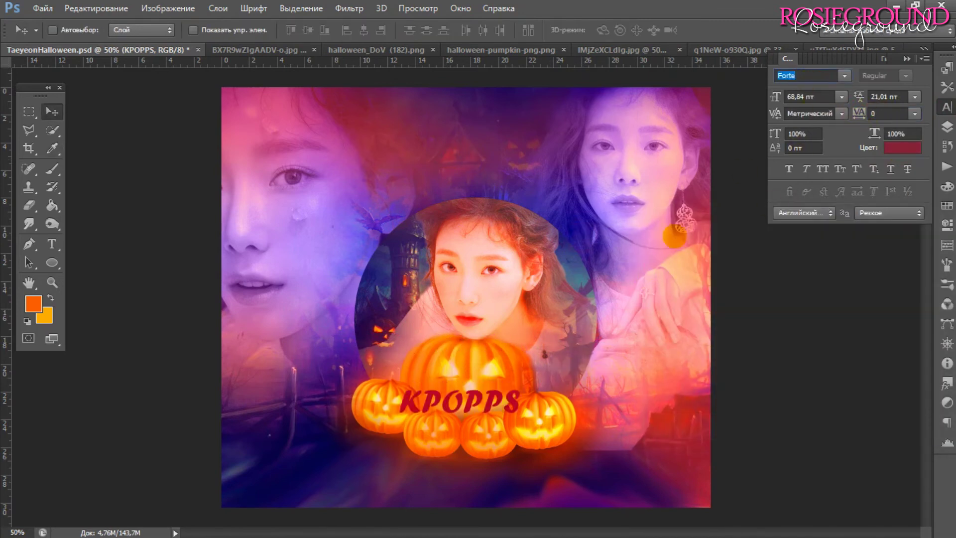
{"action": "scroll", "coordinate": [786, 75], "scroll_direction": "down", "scroll_amount": 1}
{"action": "scroll", "coordinate": [786, 74], "scroll_direction": "down", "scroll_amount": 1}
{"action": "scroll", "coordinate": [812, 75], "scroll_direction": "down", "scroll_amount": 1}
{"action": "left_click_drag", "start_coordinate": [774, 96], "coordinate": [625, 261]}
{"action": "left_click_drag", "start_coordinate": [775, 96], "coordinate": [770, 96]}
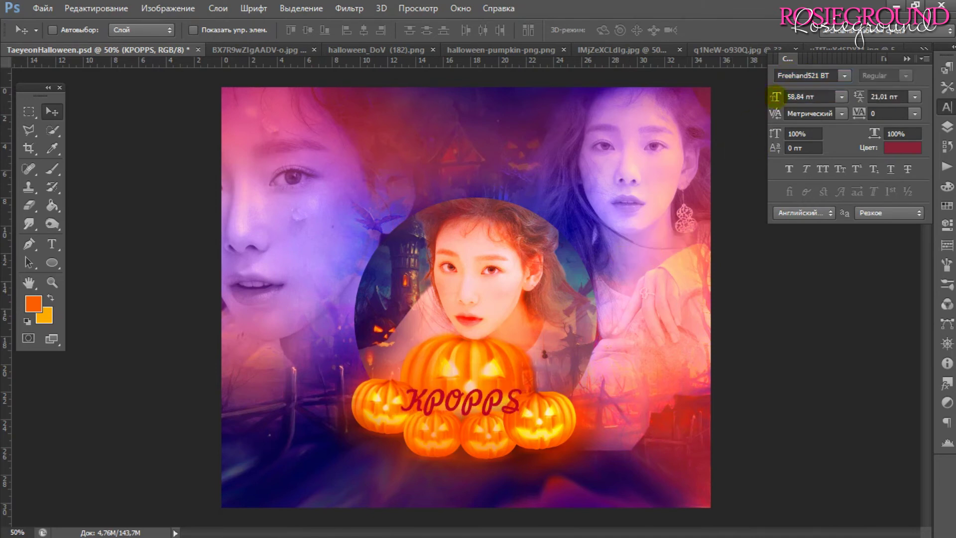
Warp the KPOPPS text with the Arc Lower style at +50 bend.
{"action": "key", "text": "t"}
{"action": "left_click", "coordinate": [505, 30]}
{"action": "left_click", "coordinate": [767, 207]}
{"action": "left_click", "coordinate": [762, 255]}
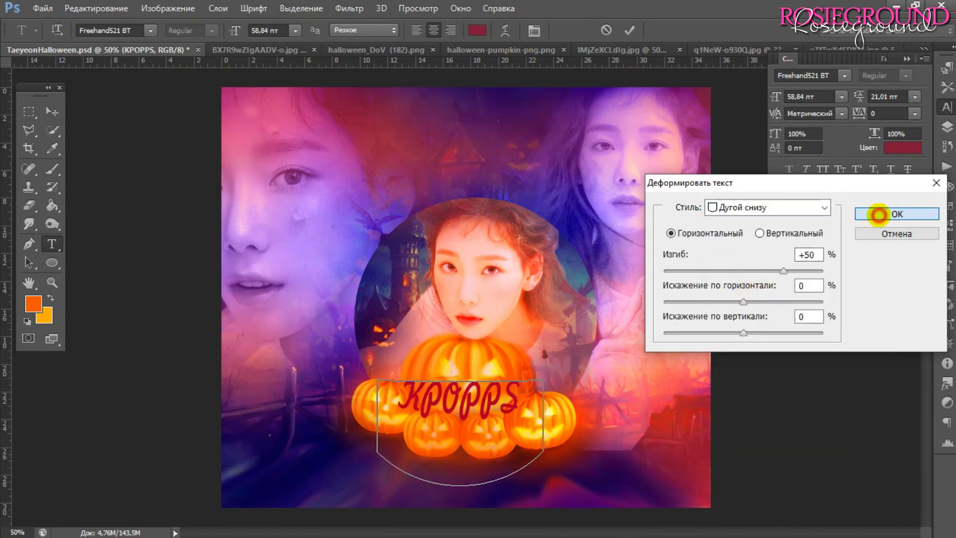
{"action": "left_click", "coordinate": [879, 214]}
Nudge KPOPPS into place, move its layer behind the pumpkins, and duplicate it.
{"action": "key", "text": "v"}
{"action": "left_click", "coordinate": [947, 126]}
{"action": "left_click_drag", "start_coordinate": [580, 369], "coordinate": [581, 361]}
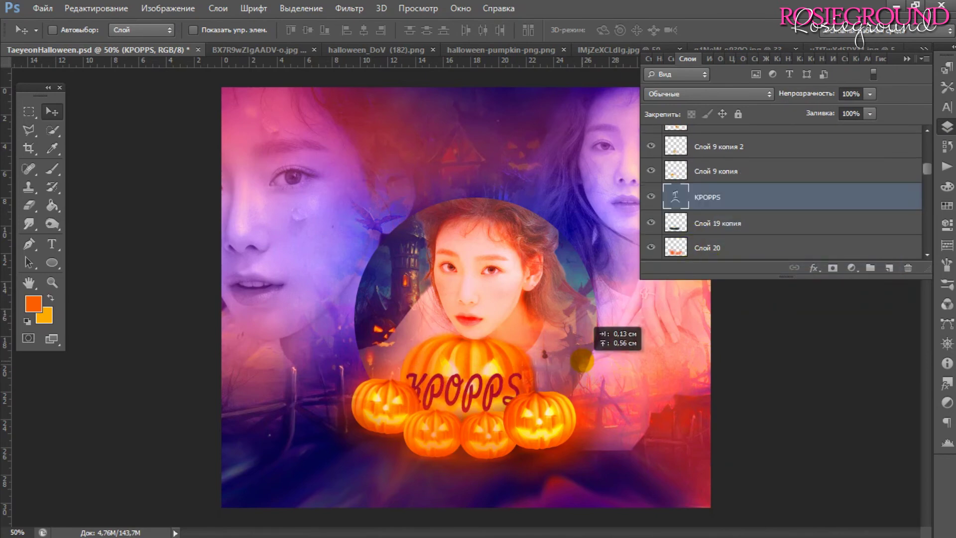
{"action": "key", "text": "ctrl+bracketleft"}
{"action": "key", "text": "ctrl+bracketleft"}
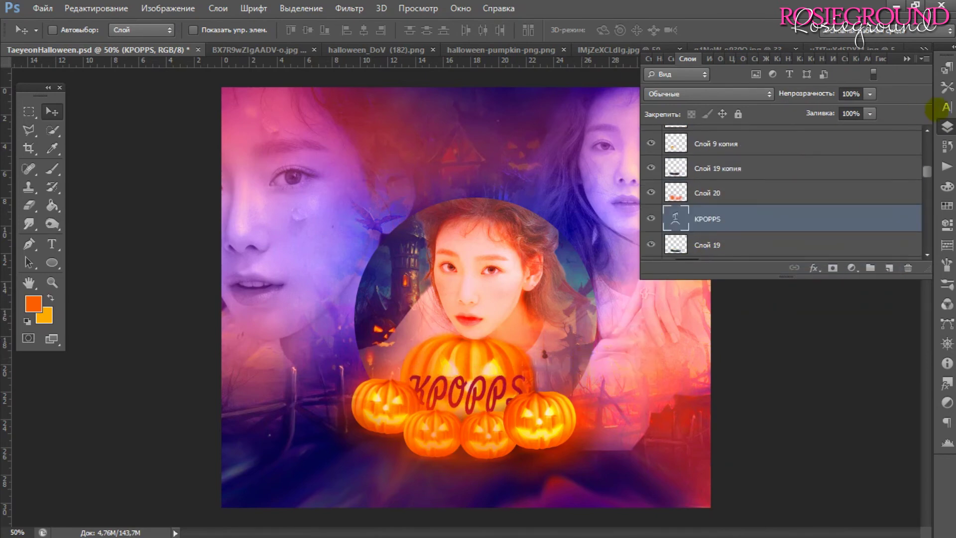
{"action": "left_click", "coordinate": [947, 107]}
{"action": "left_click", "coordinate": [947, 126]}
{"action": "key", "text": "ctrl+j"}
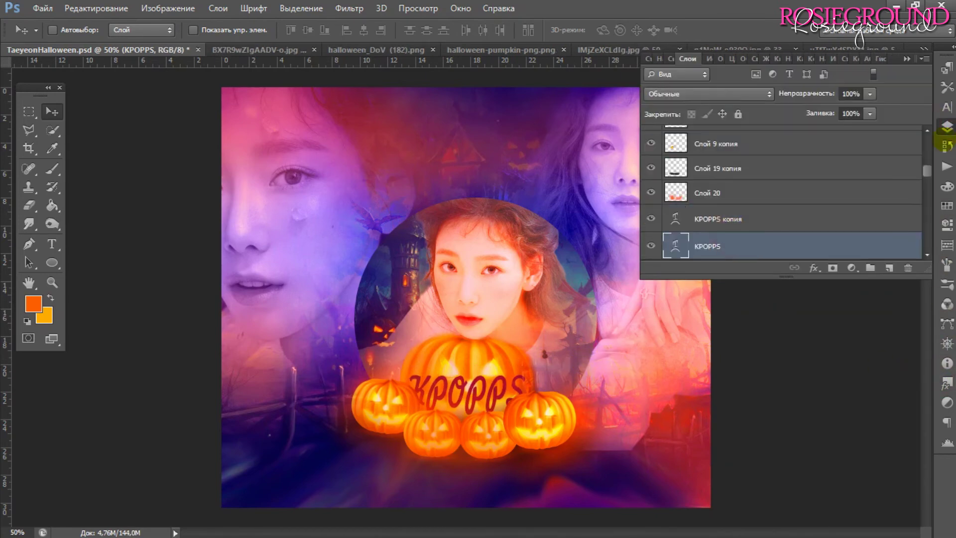
Hide layer Слой 15 and view the haunted village image document.
{"action": "scroll", "coordinate": [777, 200], "scroll_direction": "up", "scroll_amount": 5}
{"action": "left_click", "coordinate": [725, 209]}
{"action": "left_click", "coordinate": [651, 209]}
{"action": "left_click", "coordinate": [737, 234]}
{"action": "left_click", "coordinate": [256, 50]}
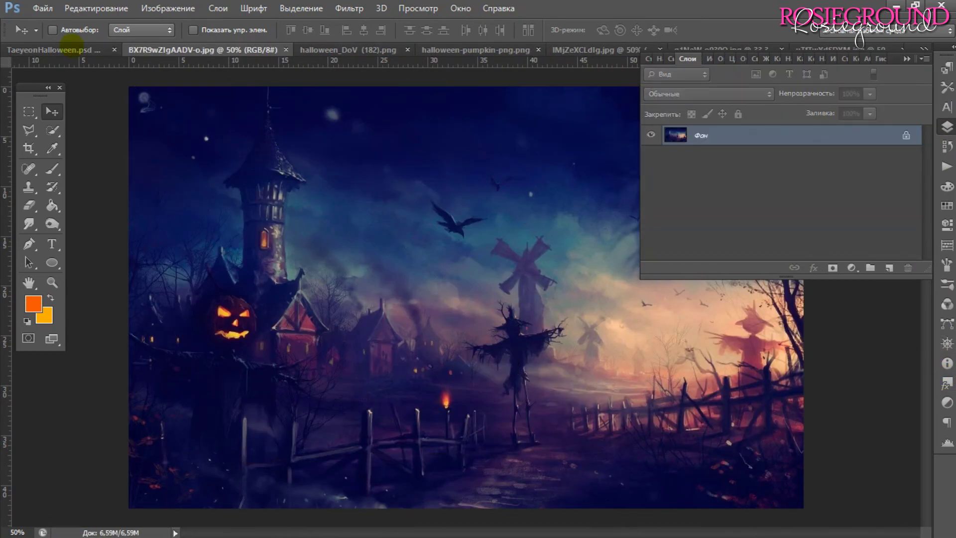
Place the village layer in TaeyeonHalloween.psd low over the pumpkins.
{"action": "left_click", "coordinate": [71, 50]}
{"action": "scroll", "coordinate": [710, 242], "scroll_direction": "up", "scroll_amount": 3}
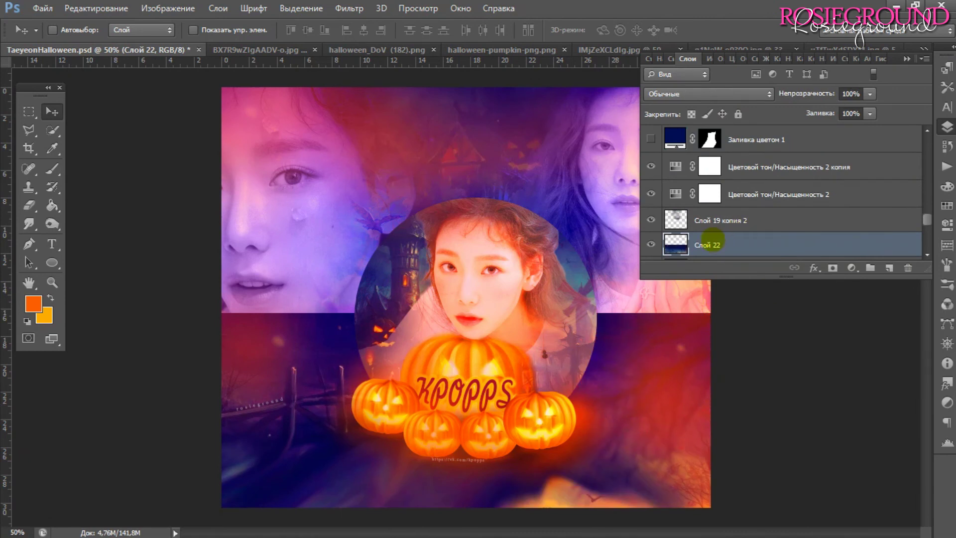
{"action": "left_click_drag", "start_coordinate": [710, 242], "coordinate": [707, 212]}
{"action": "left_click_drag", "start_coordinate": [587, 428], "coordinate": [588, 293]}
{"action": "key", "text": "F7"}
Erase the village band's edges off the portraits and over the pumpkins.
{"action": "key", "text": "e"}
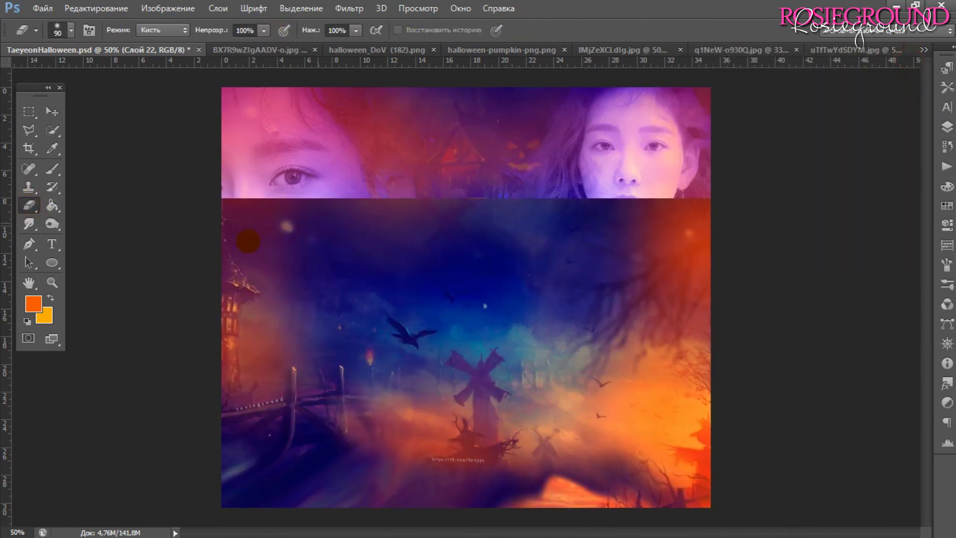
{"action": "left_click_drag", "start_coordinate": [248, 241], "coordinate": [559, 208]}
{"action": "key", "text": "p"}
{"action": "key", "text": "e"}
{"action": "left_click_drag", "start_coordinate": [480, 410], "coordinate": [538, 424]}
{"action": "key", "text": "p"}
{"action": "left_click_drag", "start_coordinate": [417, 391], "coordinate": [443, 372]}
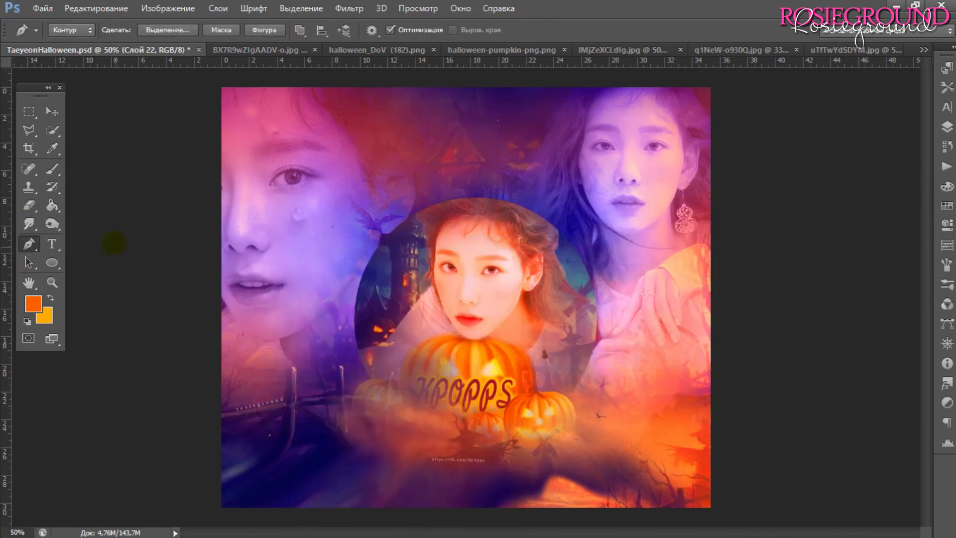
{"action": "key", "text": "e"}
{"action": "mouse_move", "coordinate": [389, 398]}
{"action": "left_mouse_down"}
{"action": "mouse_move", "coordinate": [433, 438]}
{"action": "mouse_move", "coordinate": [697, 448]}
{"action": "left_mouse_up"}
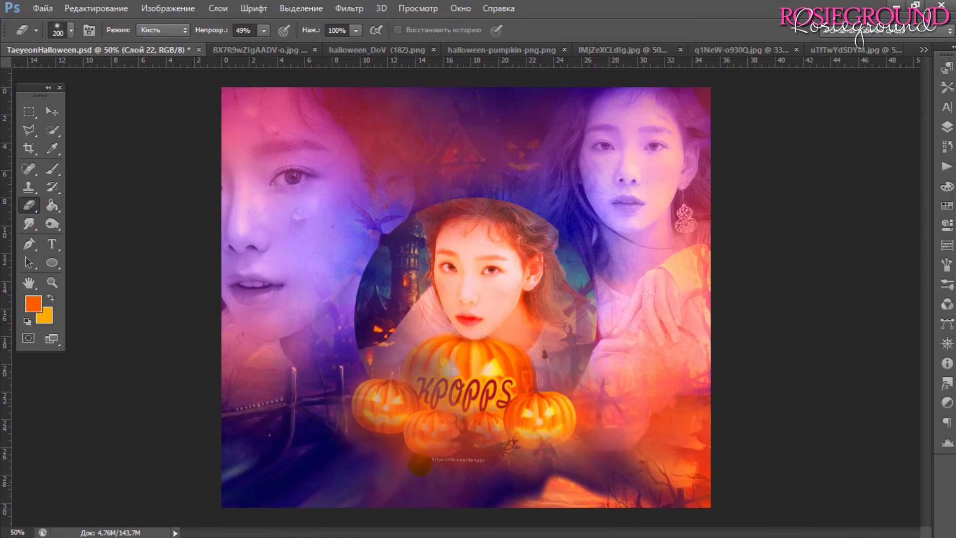
Compare the village layer's visibility, reposition it, and keep it at 100% opacity.
{"action": "key", "text": "v"}
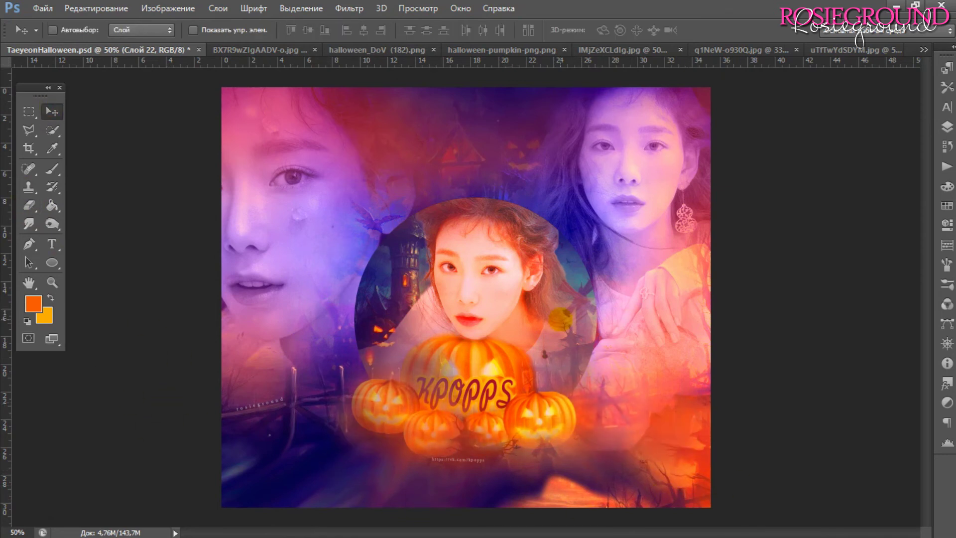
{"action": "key", "text": "F7"}
{"action": "left_click", "coordinate": [651, 211]}
{"action": "left_click_drag", "start_coordinate": [809, 94], "coordinate": [821, 94]}
{"action": "mouse_move", "coordinate": [632, 455]}
{"action": "left_mouse_down"}
{"action": "mouse_move", "coordinate": [609, 453]}
{"action": "mouse_move", "coordinate": [614, 384]}
{"action": "left_mouse_up"}
{"action": "key", "text": "0"}
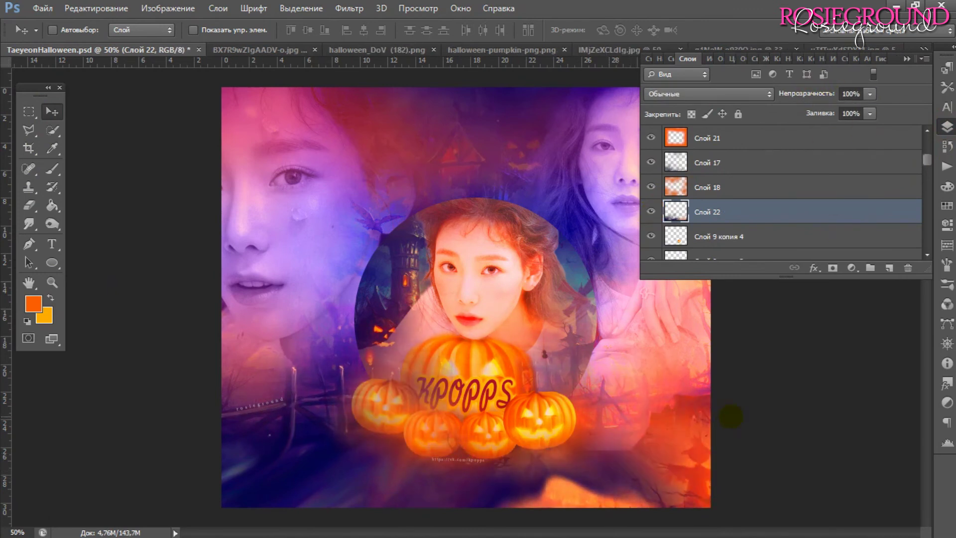
Select Слой 9 копия 4 and save the composite from the File menu.
{"action": "key", "text": "e"}
{"action": "left_click", "coordinate": [52, 112]}
{"action": "left_click", "coordinate": [718, 236]}
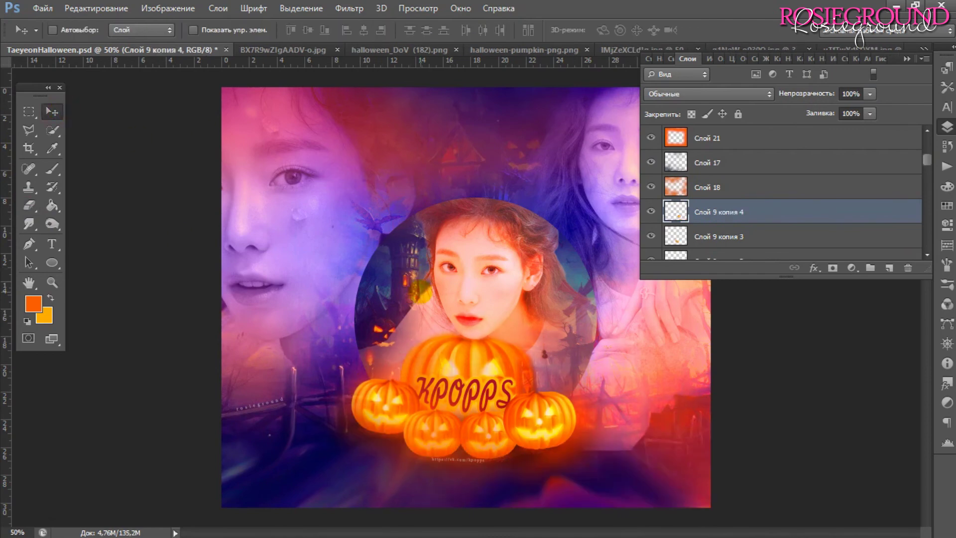
{"action": "left_click", "coordinate": [906, 58]}
{"action": "left_click", "coordinate": [43, 8]}
{"action": "left_click", "coordinate": [54, 126]}
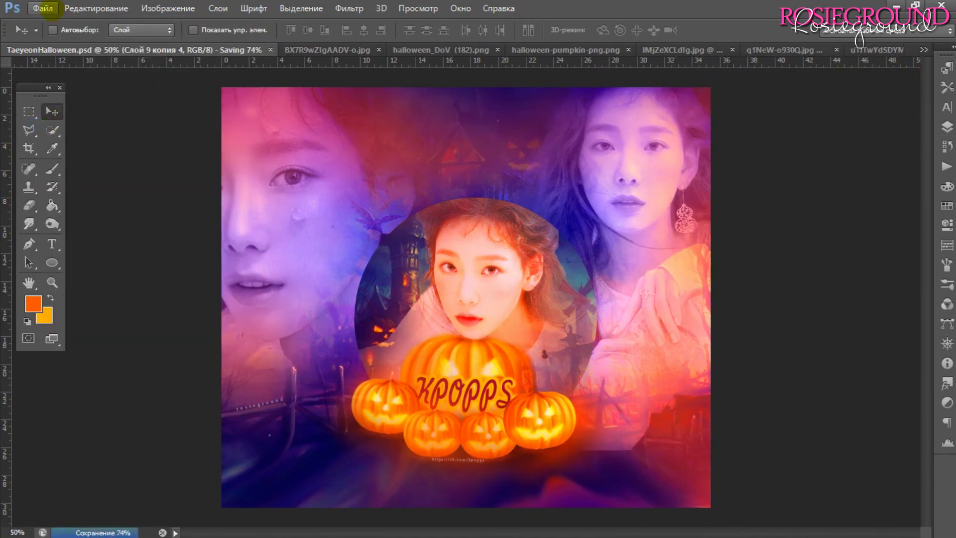
Switch to the Eraser and select Слой 9 копия 3 in the layers list.
{"action": "left_click", "coordinate": [43, 9]}
{"action": "left_click", "coordinate": [29, 205]}
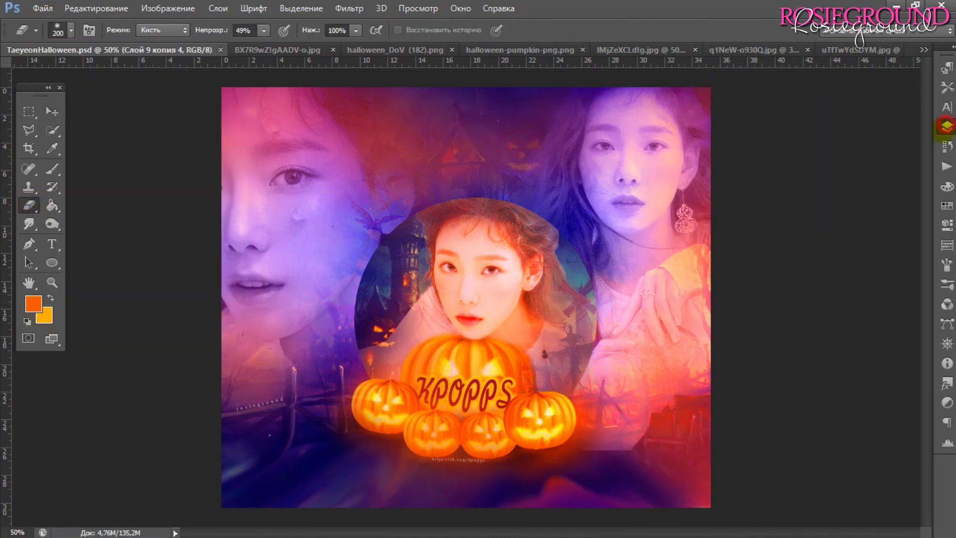
{"action": "left_click", "coordinate": [947, 126]}
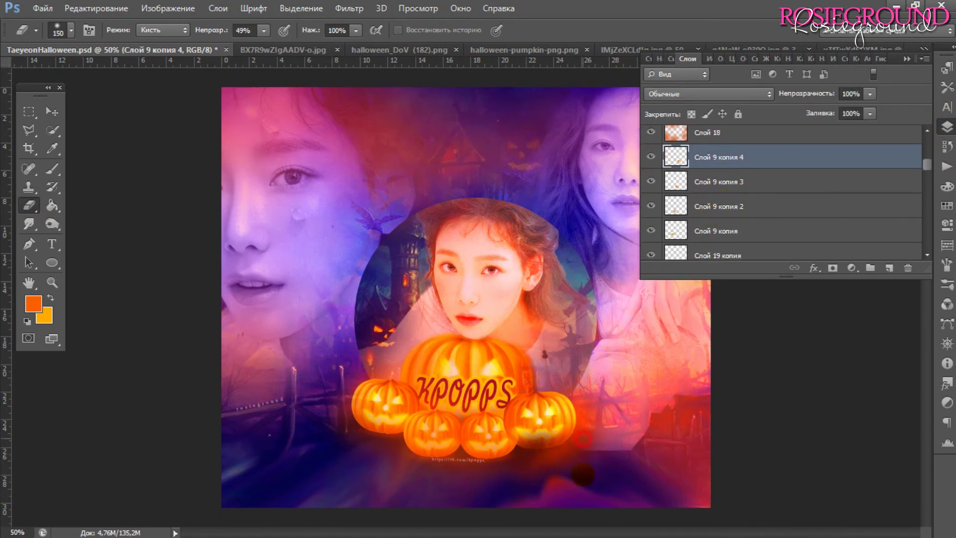
{"action": "left_click", "coordinate": [717, 182]}
Step through the layers back to Слой 9 копия 3 and save TaeyeonHalloween.psd.
{"action": "key", "text": "alt+bracketleft"}
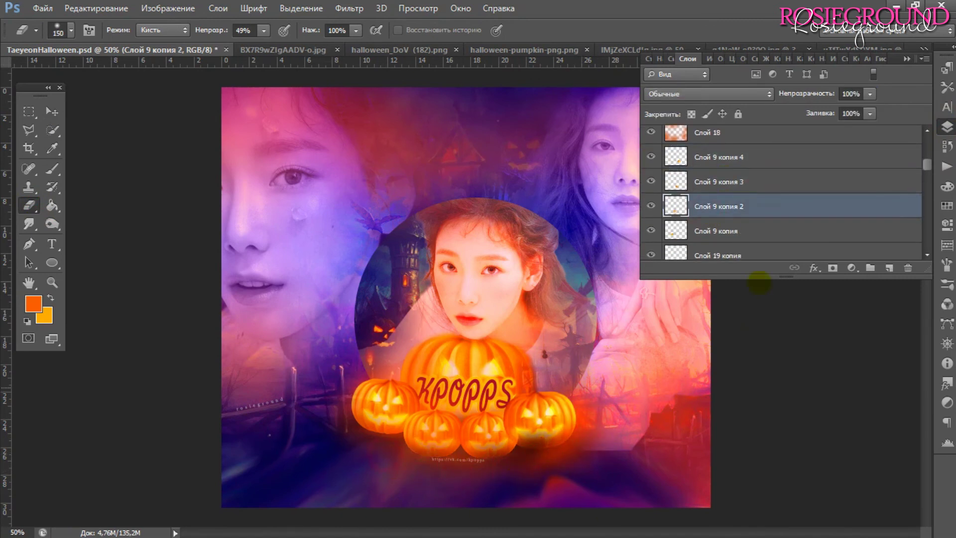
{"action": "key", "text": "alt+bracketleft"}
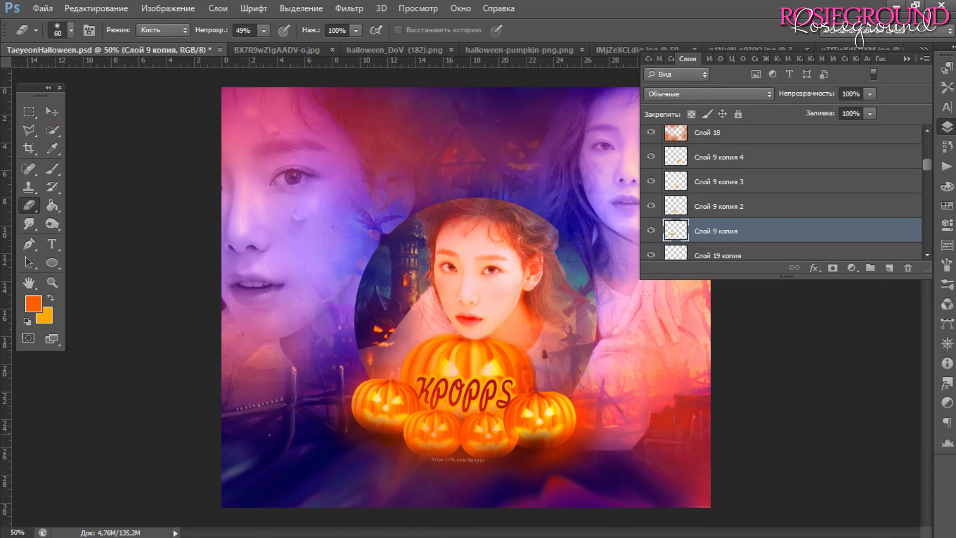
{"action": "key", "text": "alt+bracketright"}
{"action": "key", "text": "alt+bracketright"}
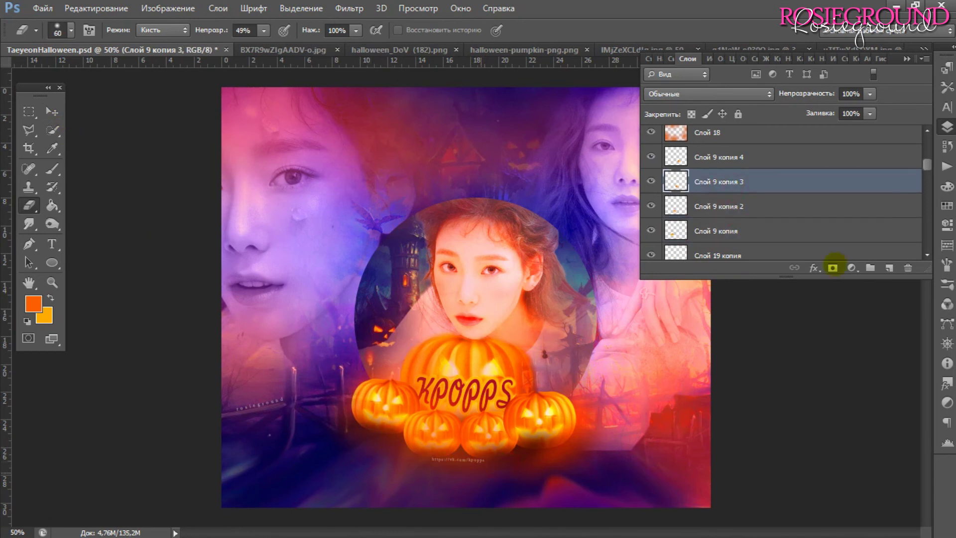
{"action": "key", "text": "alt+bracketright"}
{"action": "key", "text": "v"}
{"action": "key", "text": "ctrl+s"}
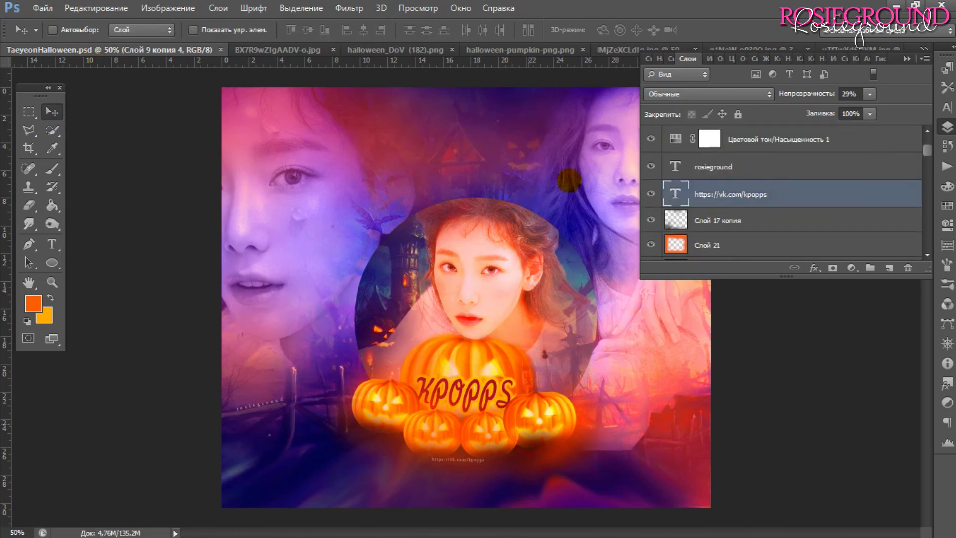
Paste the URL text and nudge it into place above the portrait circle.
{"action": "left_click_drag", "start_coordinate": [568, 180], "coordinate": [555, 150]}
{"action": "key", "text": "ctrl+v"}
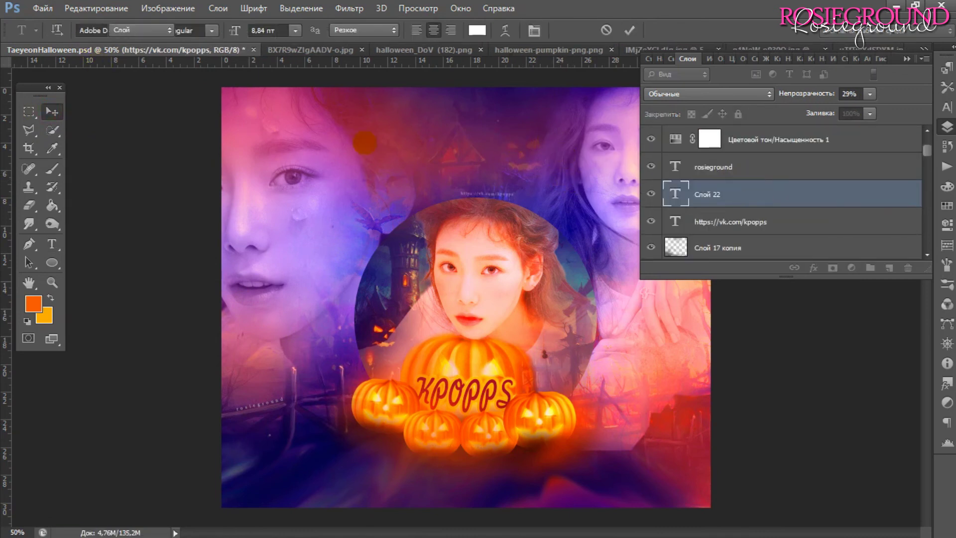
{"action": "key", "text": "ctrl+t"}
{"action": "key", "text": "Return"}
{"action": "key", "text": "ctrl+t"}
{"action": "left_click_drag", "start_coordinate": [553, 159], "coordinate": [557, 157]}
{"action": "key", "text": "Return"}
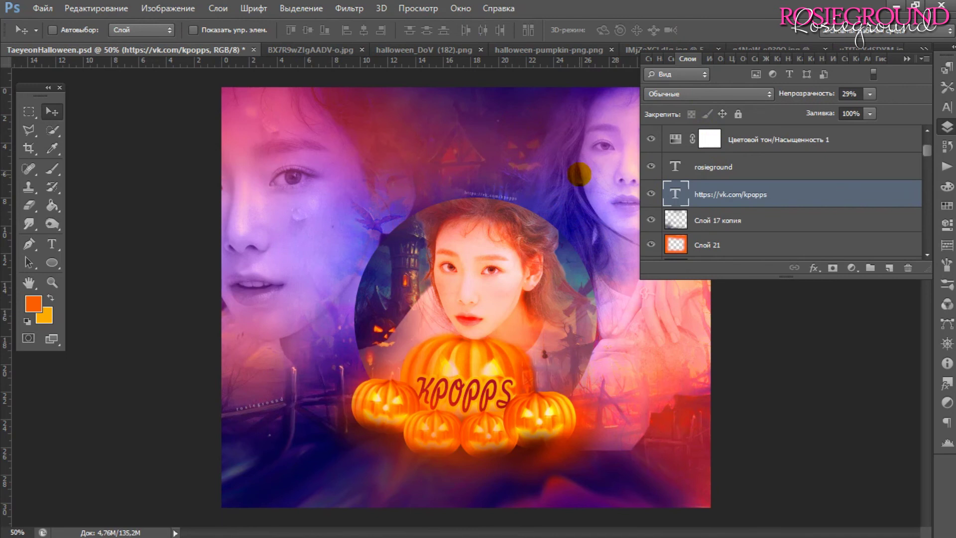
Shift the URL text, set its layer opacity to 58%, and rotate it slightly.
{"action": "key", "text": "ctrl+t"}
{"action": "mouse_move", "coordinate": [579, 173]}
{"action": "left_mouse_down"}
{"action": "mouse_move", "coordinate": [552, 209]}
{"action": "mouse_move", "coordinate": [520, 199]}
{"action": "mouse_move", "coordinate": [532, 208]}
{"action": "left_mouse_up"}
{"action": "key", "text": "Return"}
{"action": "key", "text": "5"}
{"action": "key", "text": "8"}
{"action": "key", "text": "ctrl+t"}
{"action": "left_click_drag", "start_coordinate": [518, 94], "coordinate": [521, 98]}
{"action": "key", "text": "Return"}
Warp the URL text with the Arc style at +64 bend.
{"action": "left_click", "coordinate": [947, 107]}
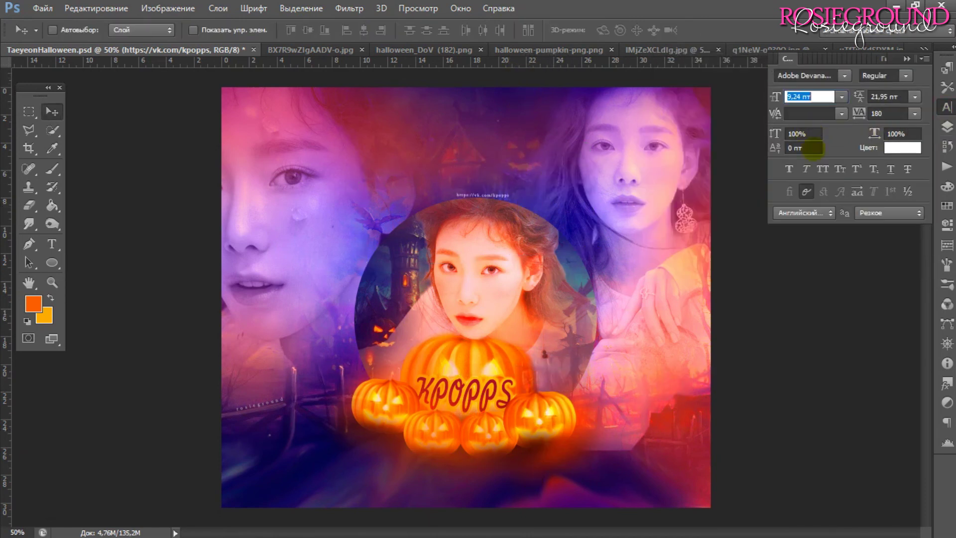
{"action": "key", "text": "t"}
{"action": "left_click", "coordinate": [505, 30]}
{"action": "left_click", "coordinate": [790, 207]}
{"action": "left_click", "coordinate": [767, 271]}
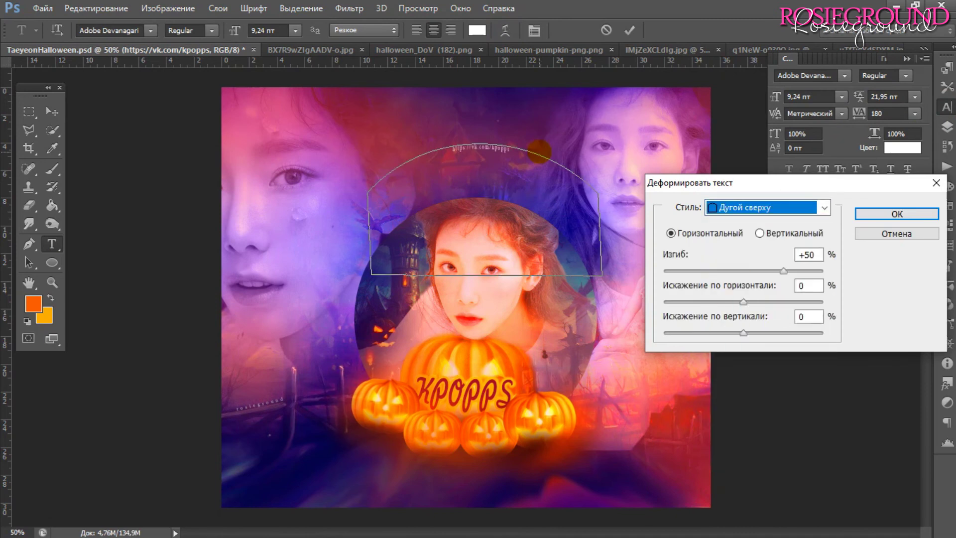
{"action": "left_click_drag", "start_coordinate": [783, 270], "coordinate": [793, 271]}
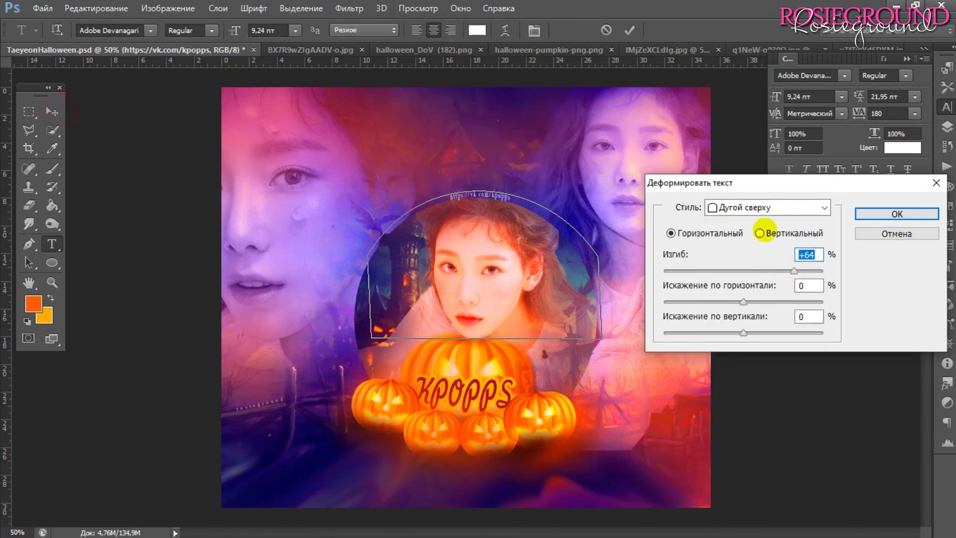
{"action": "key", "text": "Return"}
{"action": "key", "text": "v"}
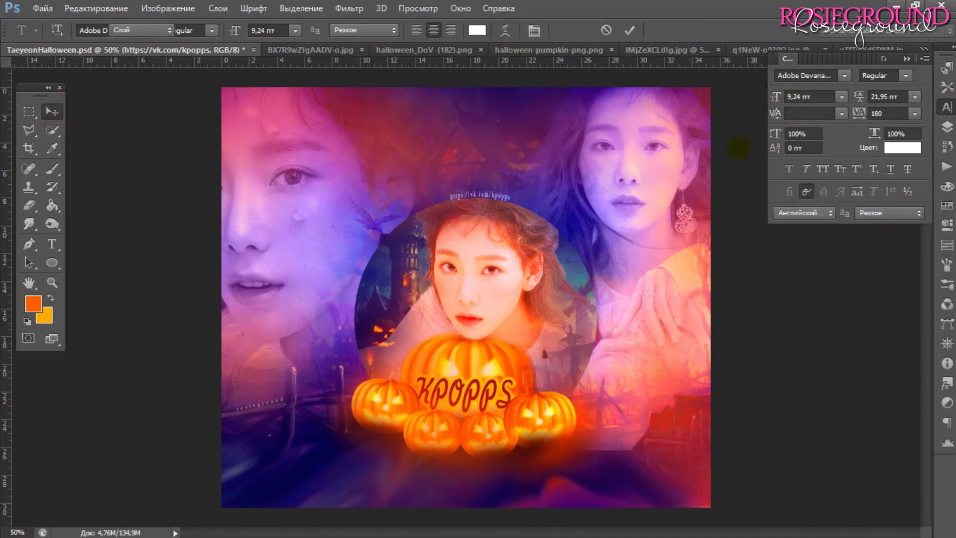
Enlarge the URL text to 8.24 pt and save the document.
{"action": "left_click", "coordinate": [660, 199]}
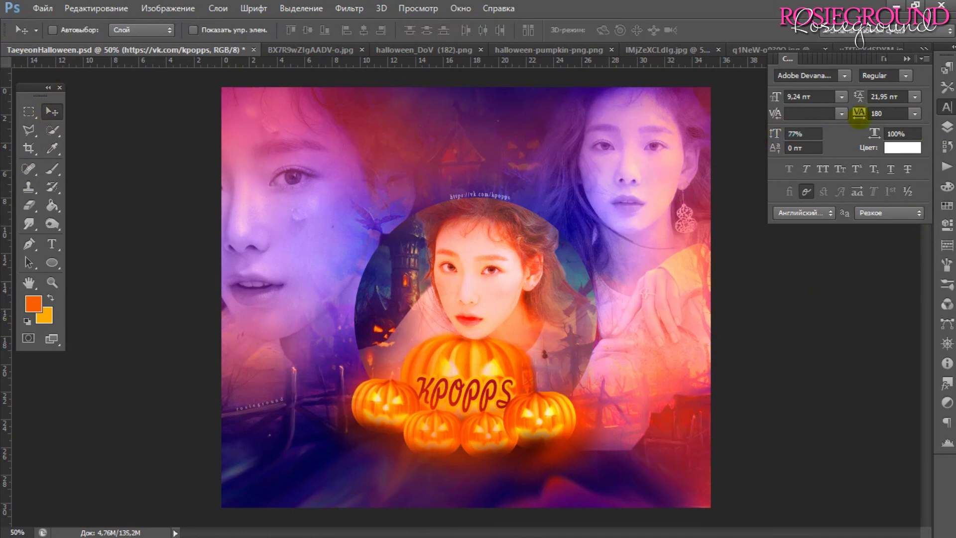
{"action": "key", "text": "F7"}
{"action": "left_click", "coordinate": [248, 141]}
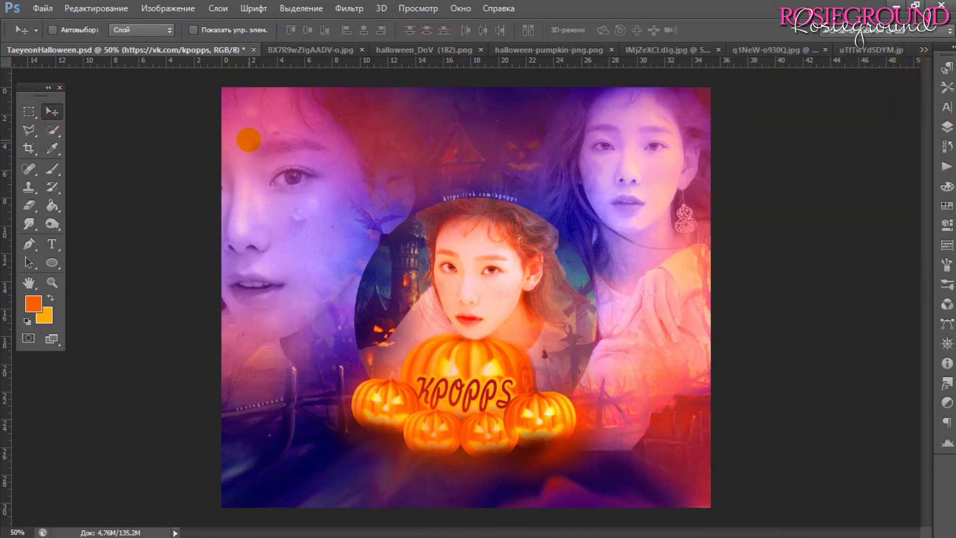
{"action": "left_click", "coordinate": [947, 107]}
{"action": "key", "text": "Up"}
{"action": "left_click", "coordinate": [635, 196]}
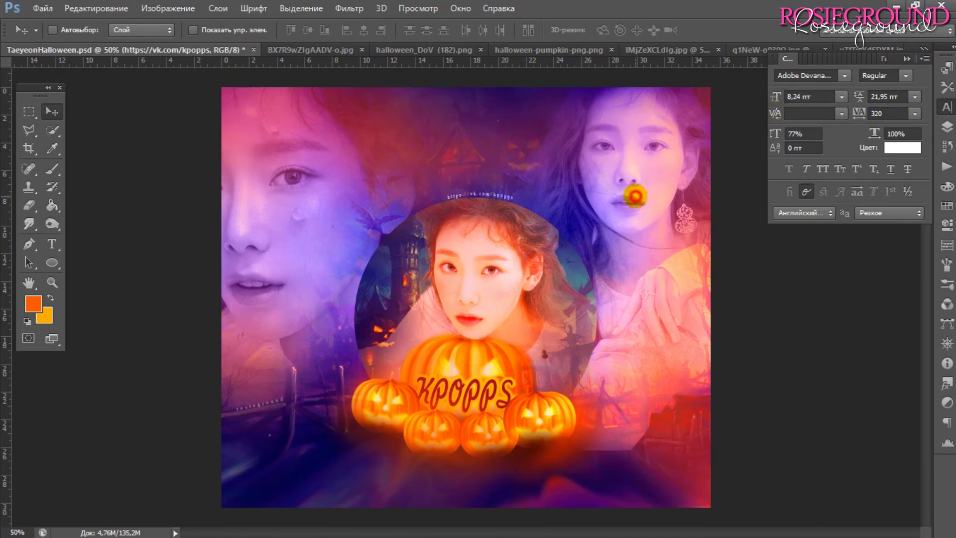
{"action": "key", "text": "ctrl+s"}
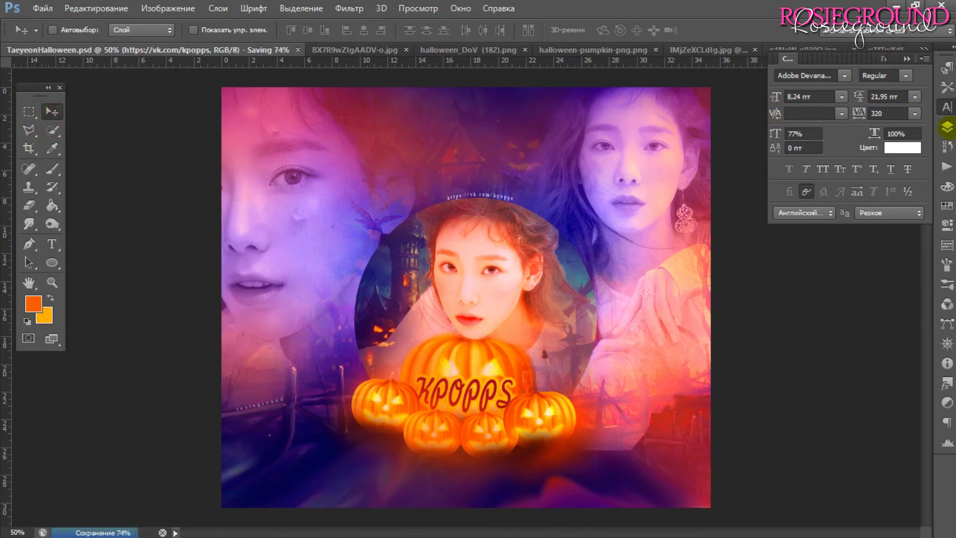
Select the rosieground signature layer in the layers list.
{"action": "left_click", "coordinate": [947, 127]}
{"action": "left_click", "coordinate": [757, 158]}
{"action": "left_click", "coordinate": [947, 126]}
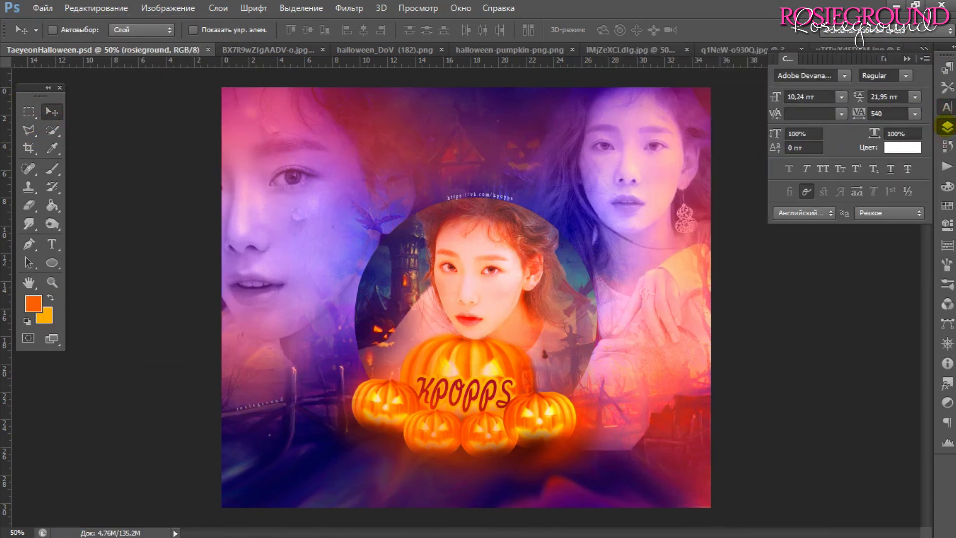
Set the signature opacity to 48% and select the URL text layer.
{"action": "left_click", "coordinate": [947, 126]}
{"action": "key", "text": "4"}
{"action": "key", "text": "8"}
{"action": "left_click", "coordinate": [876, 194]}
{"action": "left_click", "coordinate": [947, 127]}
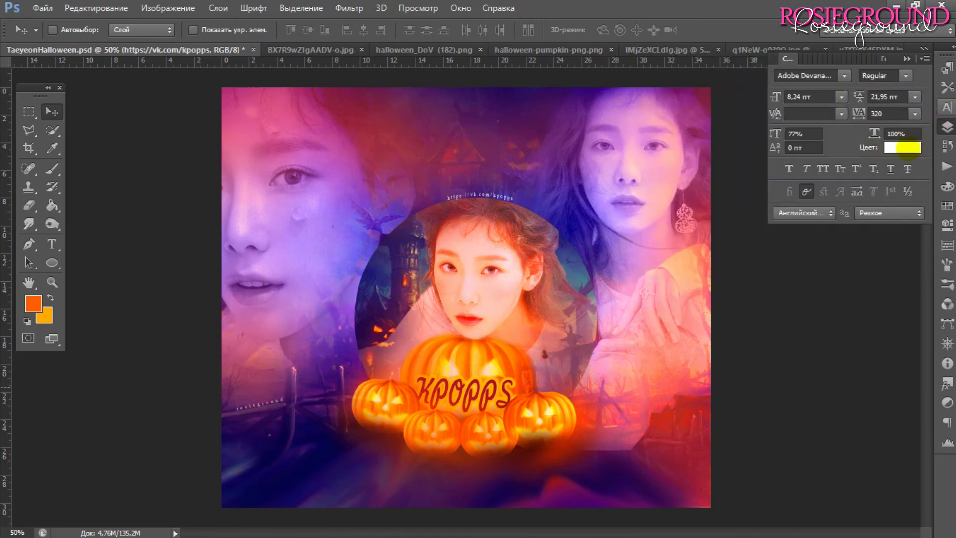
Recolour the URL text light peach.
{"action": "left_click", "coordinate": [902, 147]}
{"action": "left_click", "coordinate": [811, 254]}
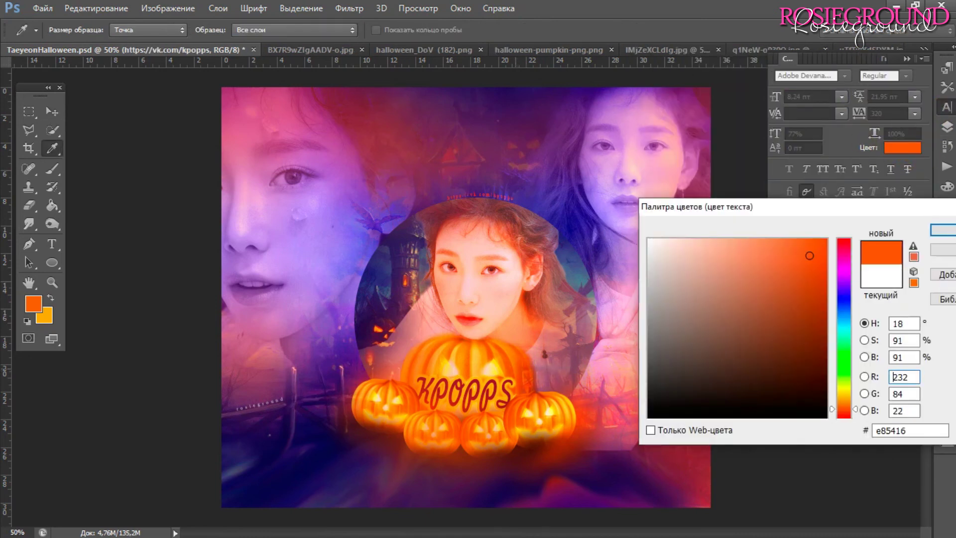
{"action": "mouse_move", "coordinate": [817, 253]}
{"action": "left_mouse_down"}
{"action": "mouse_move", "coordinate": [757, 253]}
{"action": "mouse_move", "coordinate": [772, 285]}
{"action": "mouse_move", "coordinate": [694, 252]}
{"action": "left_mouse_up"}
{"action": "left_click", "coordinate": [707, 250]}
{"action": "left_click", "coordinate": [941, 230]}
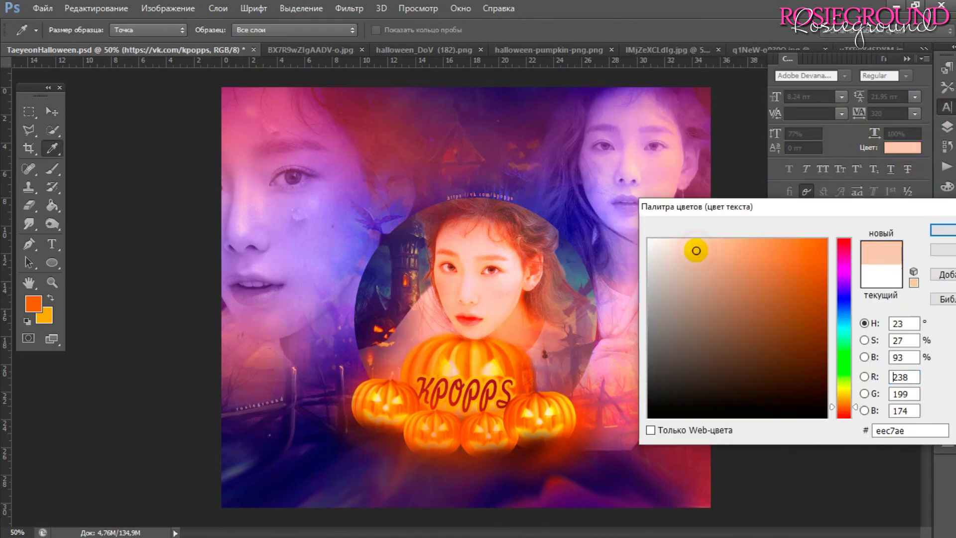
Select the rosieground signature layer and recolour it tan orange.
{"action": "key", "text": "v"}
{"action": "left_click", "coordinate": [947, 126]}
{"action": "left_click", "coordinate": [747, 167]}
{"action": "left_click", "coordinate": [947, 107]}
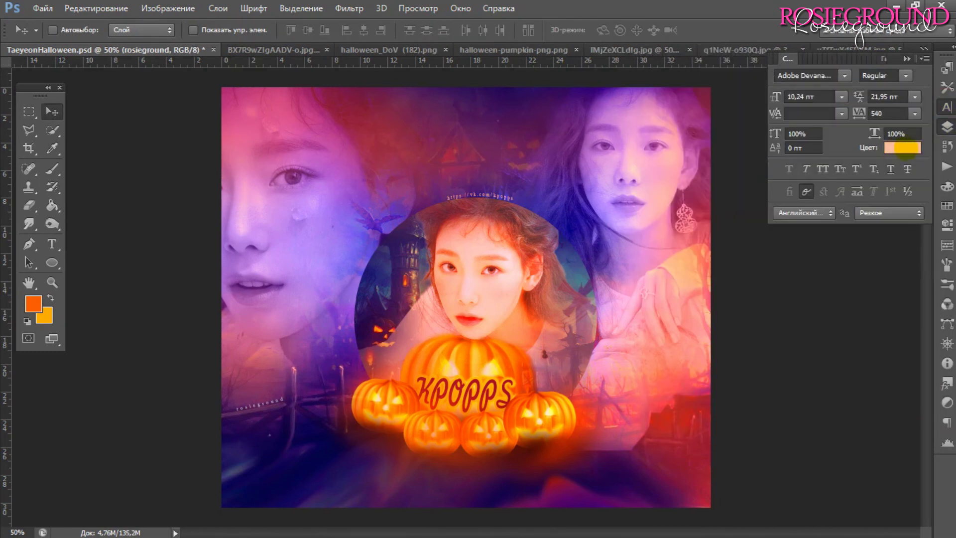
{"action": "left_click", "coordinate": [902, 147]}
{"action": "left_click", "coordinate": [752, 249]}
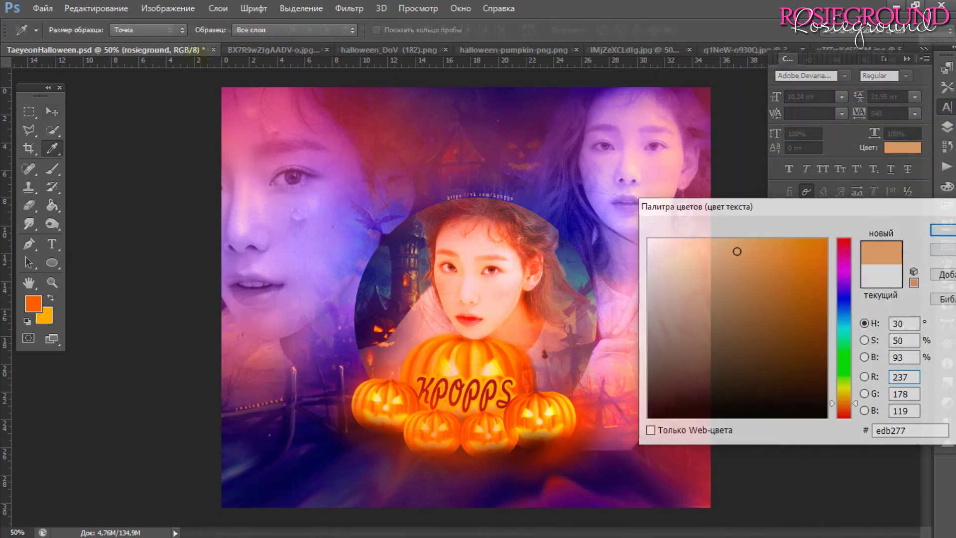
{"action": "key", "text": "Return"}
{"action": "left_click", "coordinate": [718, 258]}
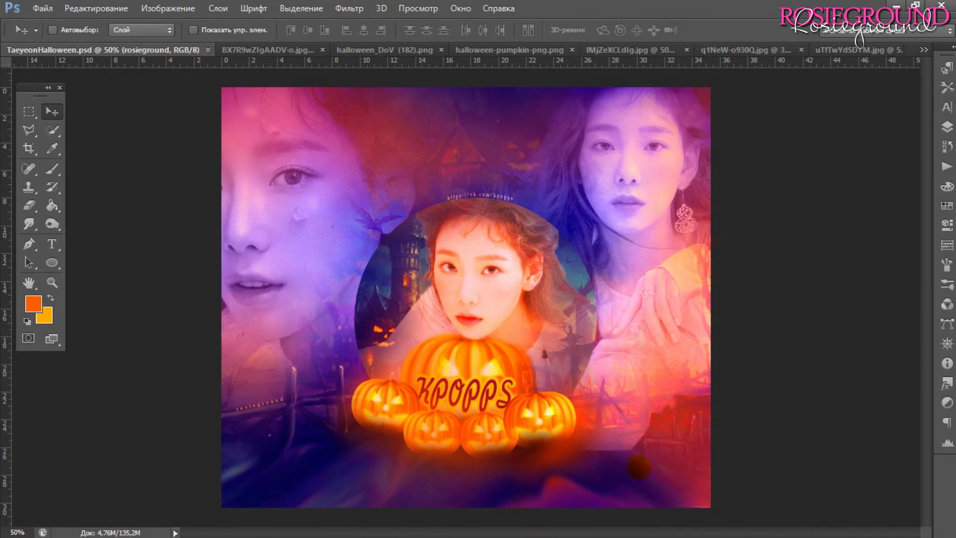
{"action": "key", "text": "ctrl+plus"}
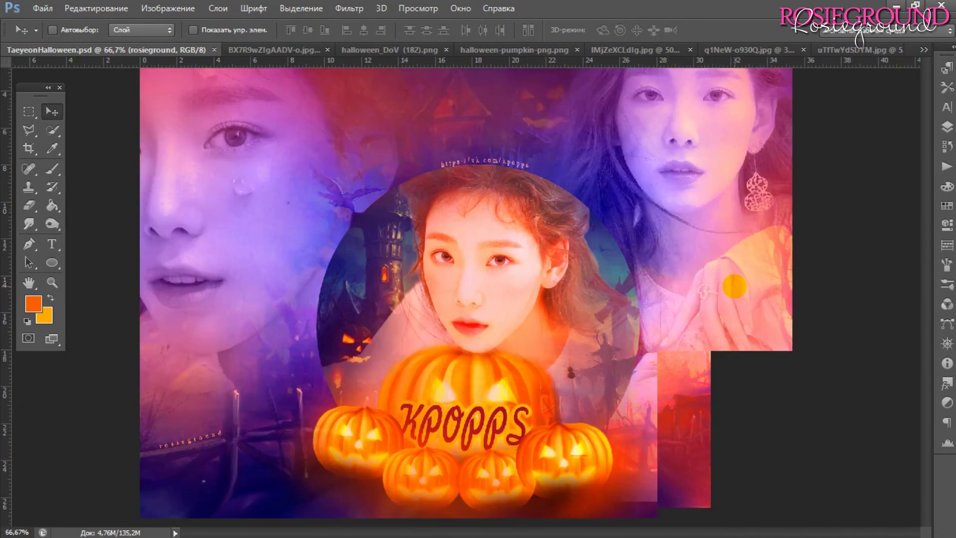
{"action": "key", "text": "ctrl+plus"}
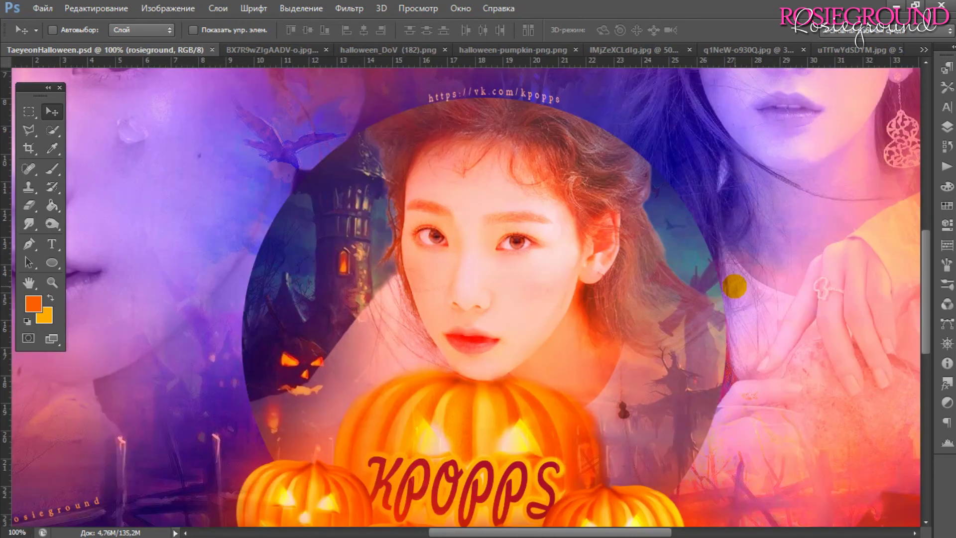
{"action": "scroll", "coordinate": [734, 286], "scroll_direction": "up", "scroll_amount": 1}
{"action": "scroll", "coordinate": [734, 285], "scroll_direction": "up", "scroll_amount": 2}
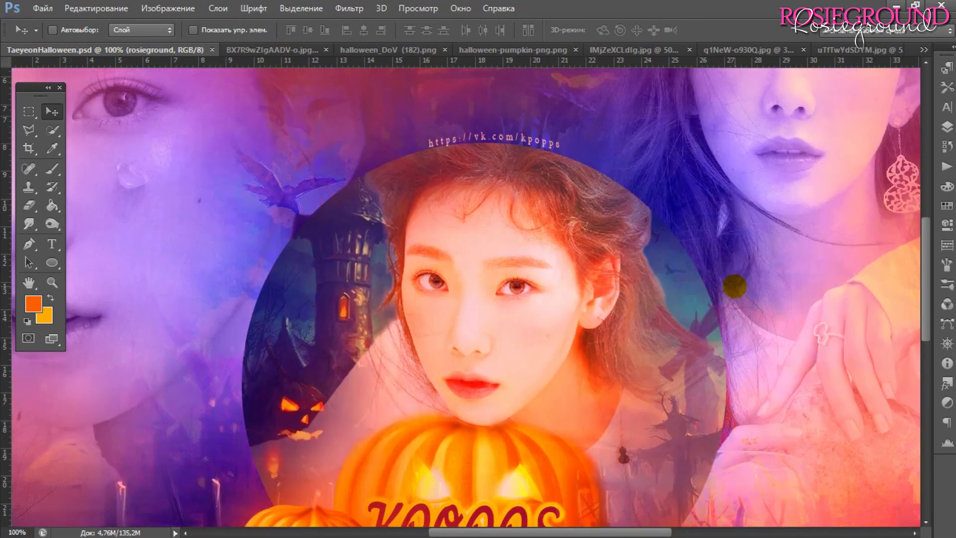
{"action": "scroll", "coordinate": [734, 286], "scroll_direction": "up", "scroll_amount": 2}
{"action": "scroll", "coordinate": [734, 286], "scroll_direction": "up", "scroll_amount": 1}
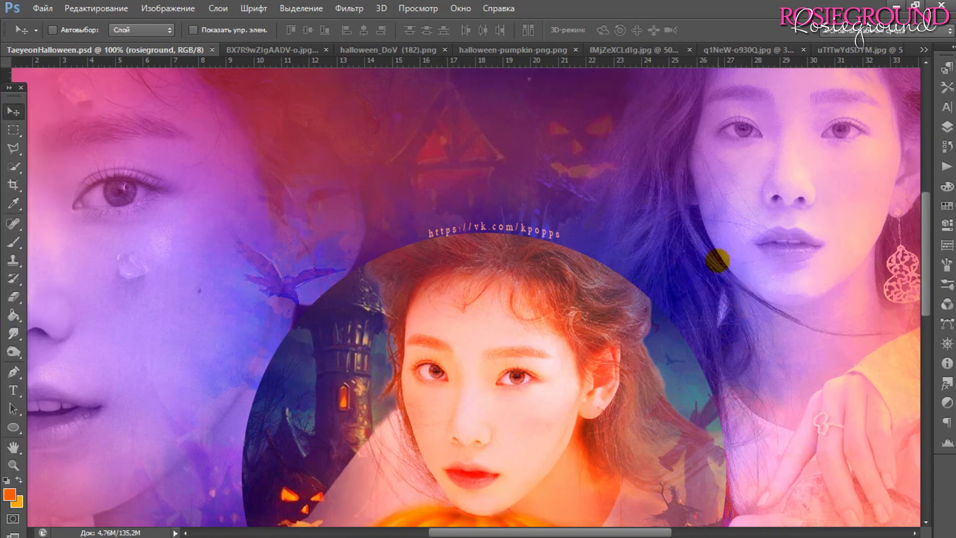
{"action": "scroll", "coordinate": [717, 260], "scroll_direction": "up", "scroll_amount": 1}
{"action": "scroll", "coordinate": [718, 259], "scroll_direction": "up", "scroll_amount": 1}
{"action": "scroll", "coordinate": [719, 258], "scroll_direction": "up", "scroll_amount": 1}
{"action": "scroll", "coordinate": [736, 268], "scroll_direction": "up", "scroll_amount": 1}
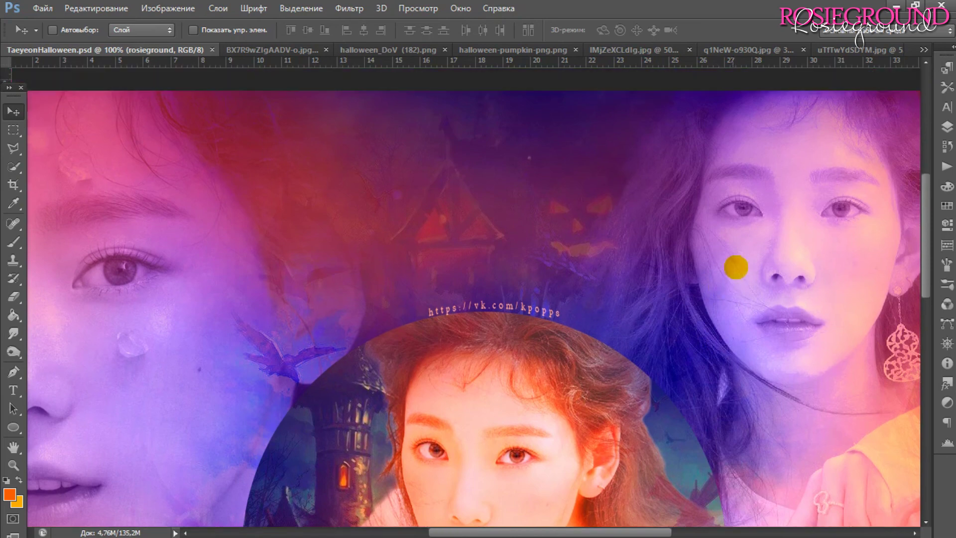
{"action": "scroll", "coordinate": [684, 257], "scroll_direction": "down", "scroll_amount": 3}
{"action": "scroll", "coordinate": [685, 257], "scroll_direction": "down", "scroll_amount": 2}
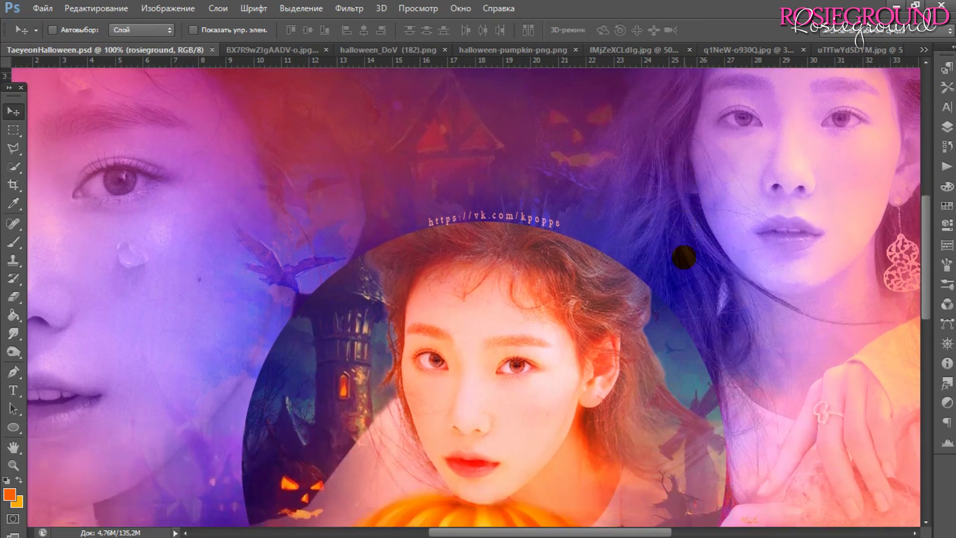
{"action": "scroll", "coordinate": [684, 257], "scroll_direction": "down", "scroll_amount": 5}
{"action": "scroll", "coordinate": [684, 257], "scroll_direction": "down", "scroll_amount": 1}
{"action": "scroll", "coordinate": [684, 257], "scroll_direction": "down", "scroll_amount": 1}
{"action": "scroll", "coordinate": [684, 257], "scroll_direction": "down", "scroll_amount": 1}
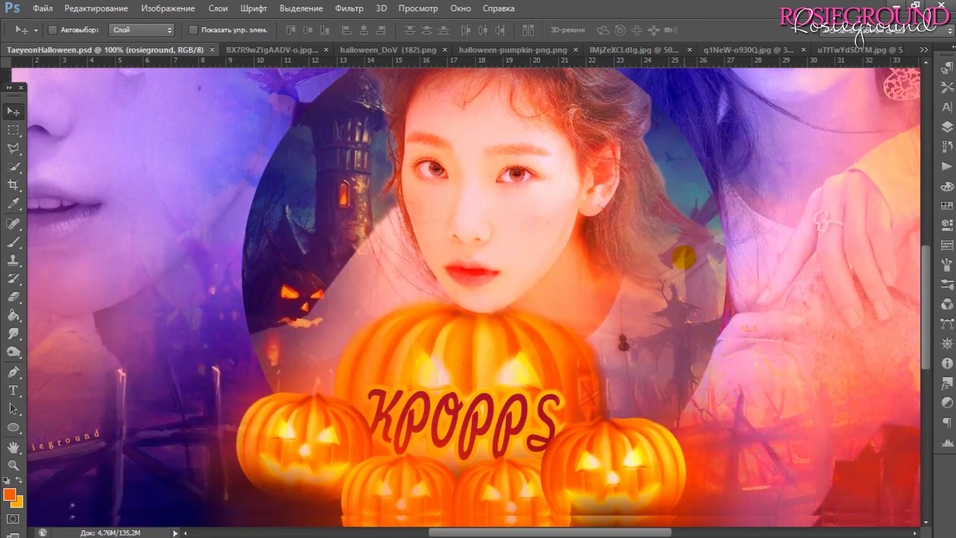
{"action": "scroll", "coordinate": [684, 257], "scroll_direction": "down", "scroll_amount": 2}
{"action": "scroll", "coordinate": [684, 257], "scroll_direction": "down", "scroll_amount": 3}
{"action": "scroll", "coordinate": [684, 257], "scroll_direction": "down", "scroll_amount": 2}
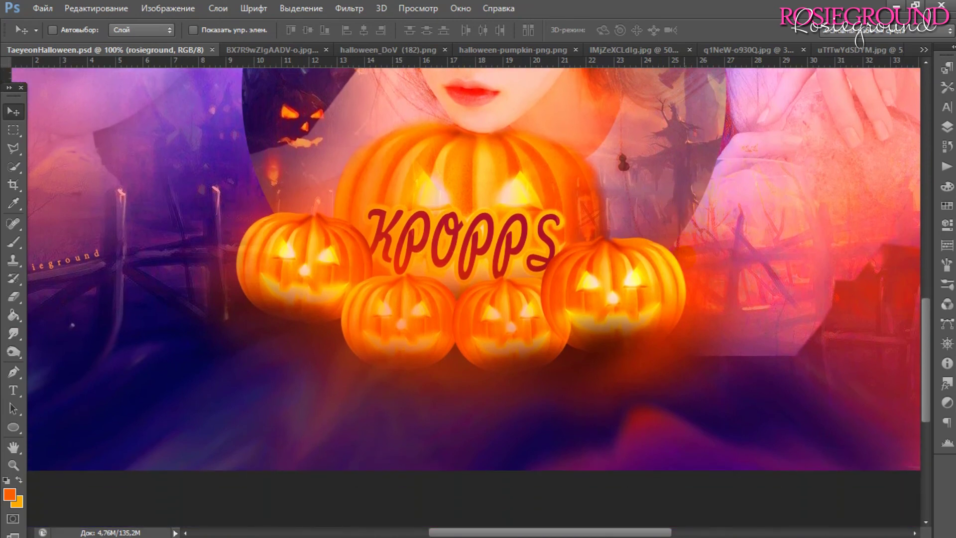
{"action": "key", "text": "ctrl+minus"}
{"action": "key", "text": "ctrl+minus"}
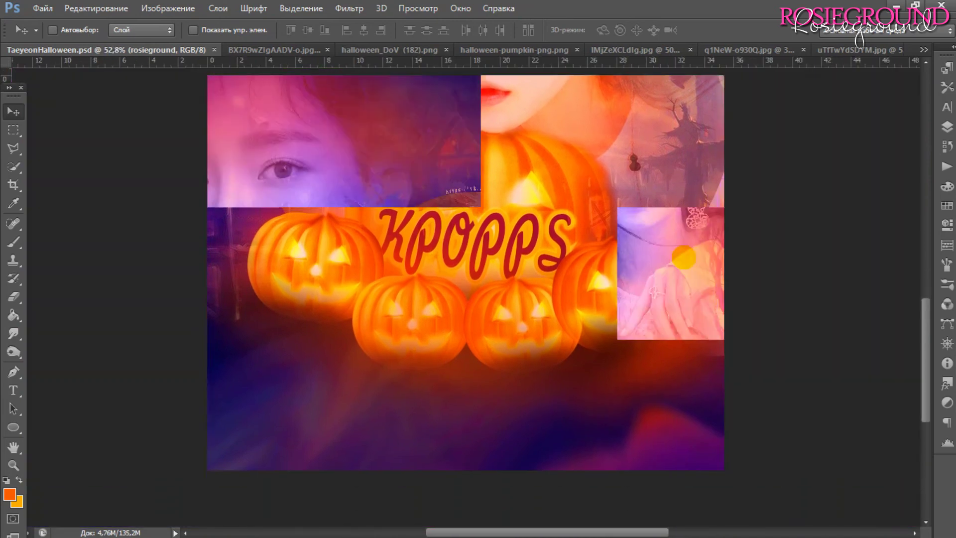